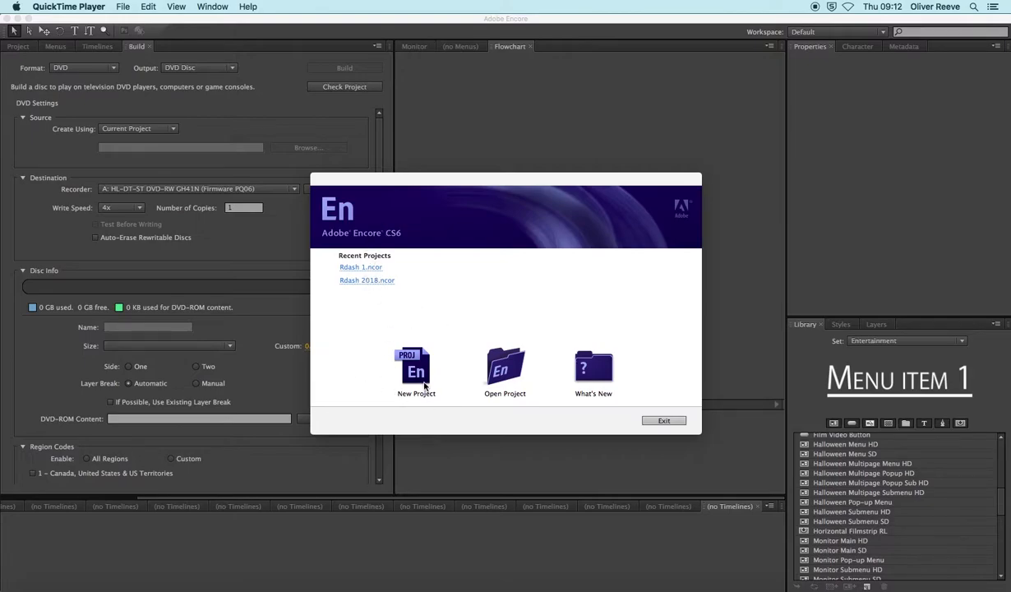
- Create a new DVD project named FMP with the PAL television standard
click(408, 361)
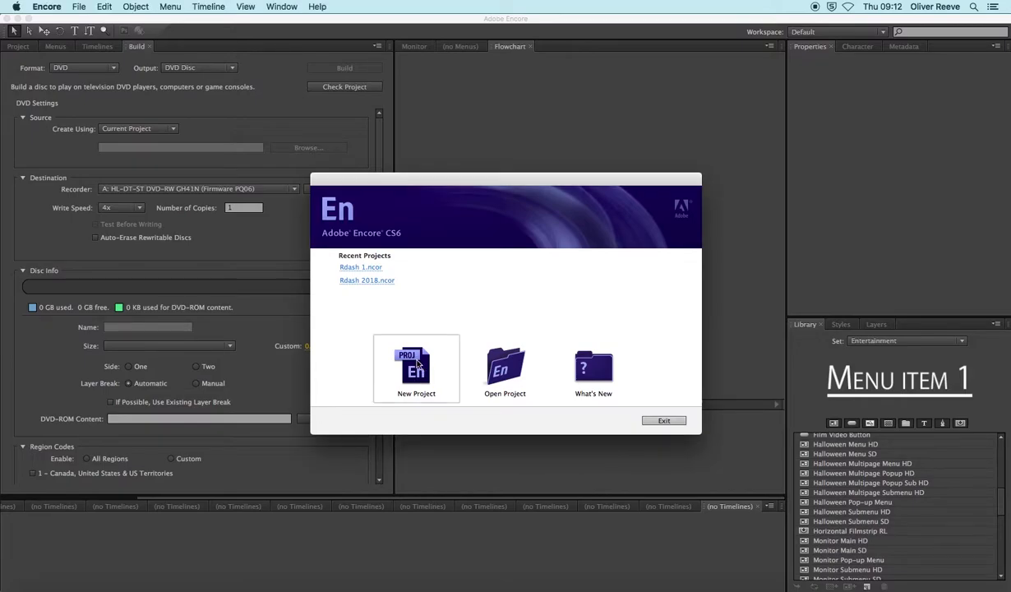
click(416, 366)
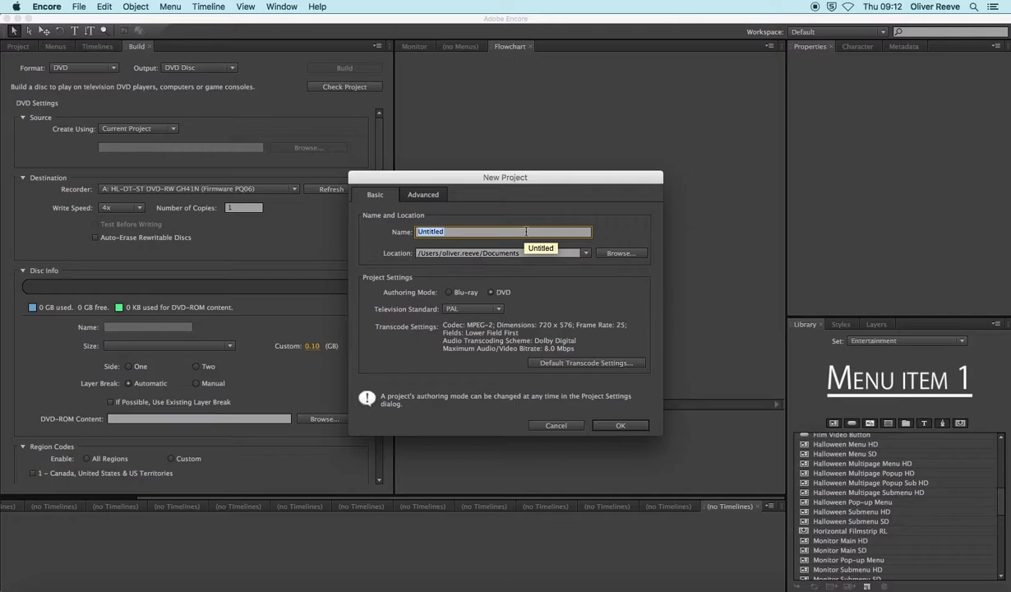
text(FMP)
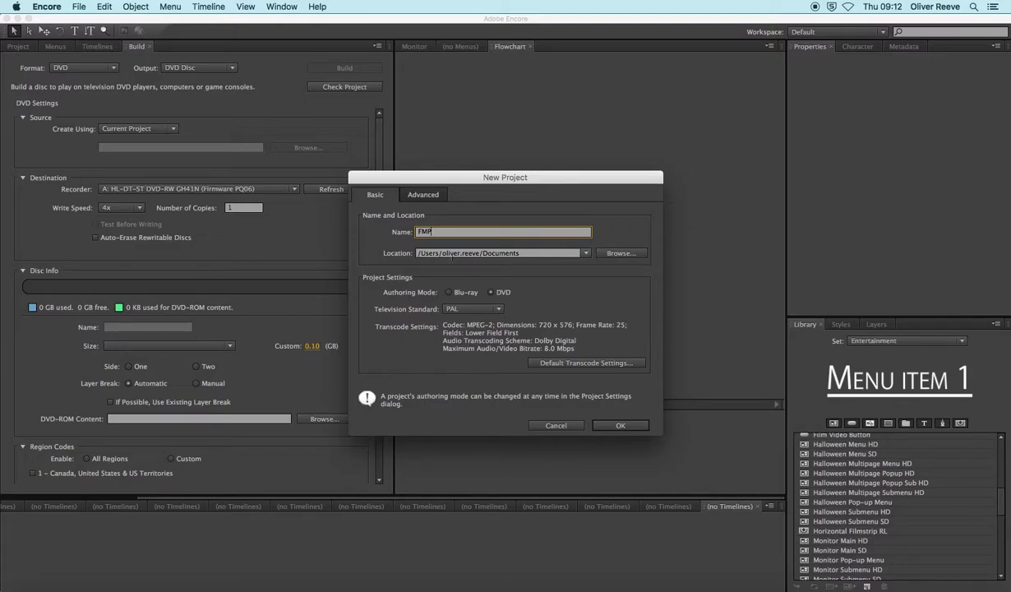
click(483, 309)
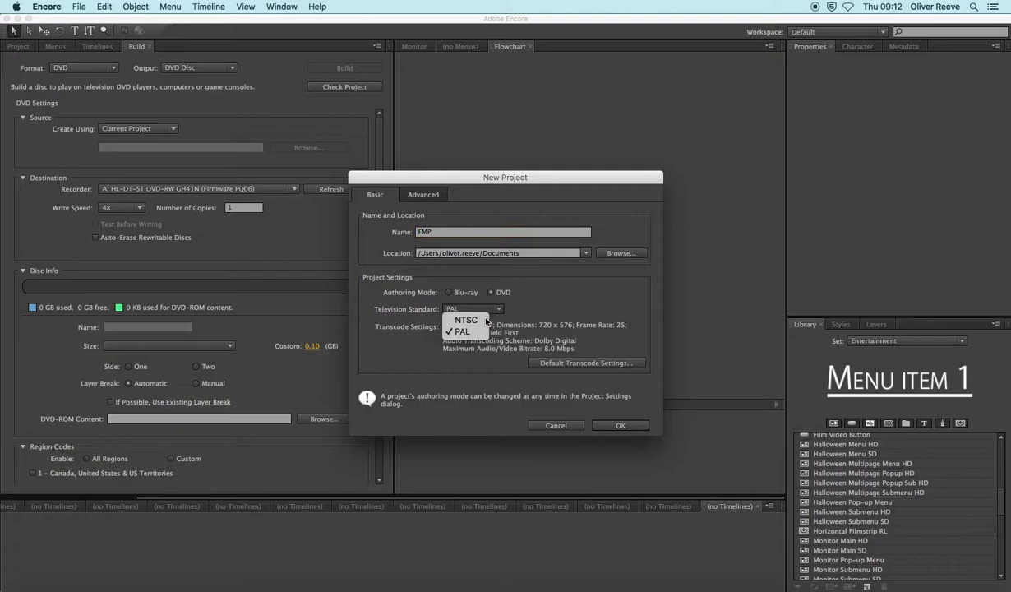
click(463, 337)
click(615, 425)
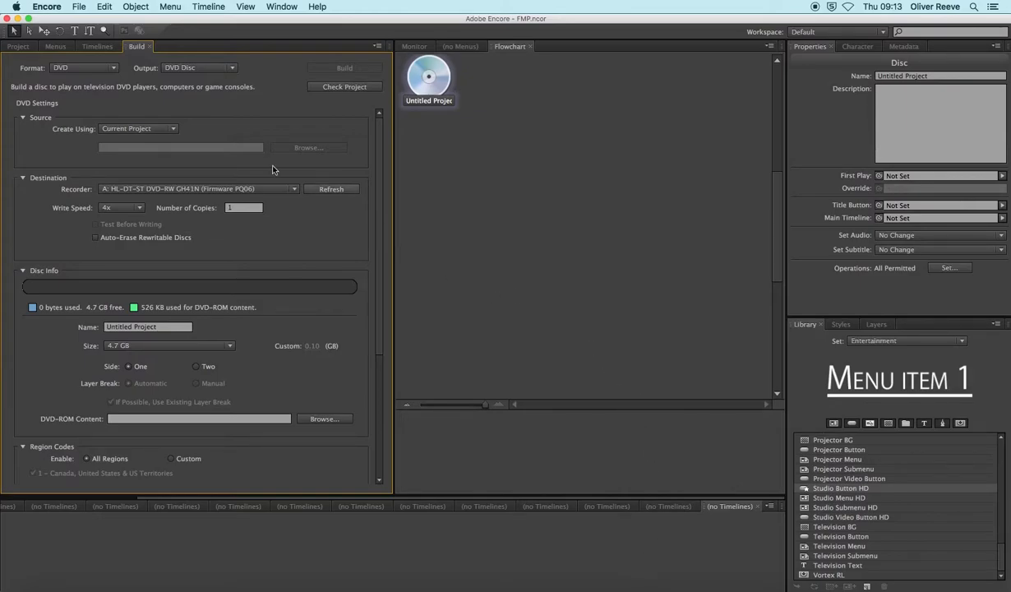
- Show the project's asset list, narrow its area slightly and enlarge the timeline area upwards
click(16, 46)
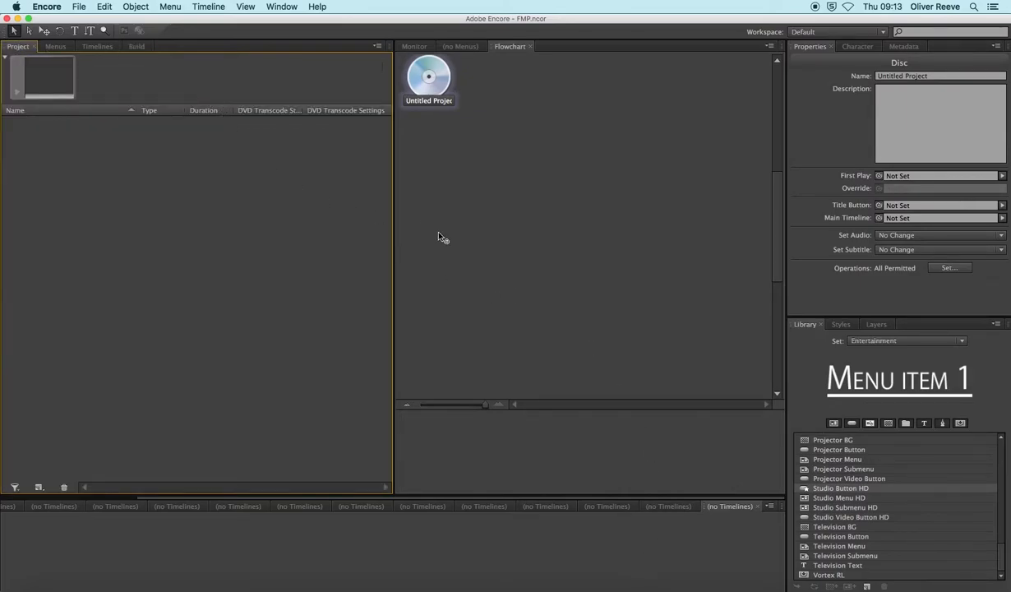
drag(396, 252, 361, 249)
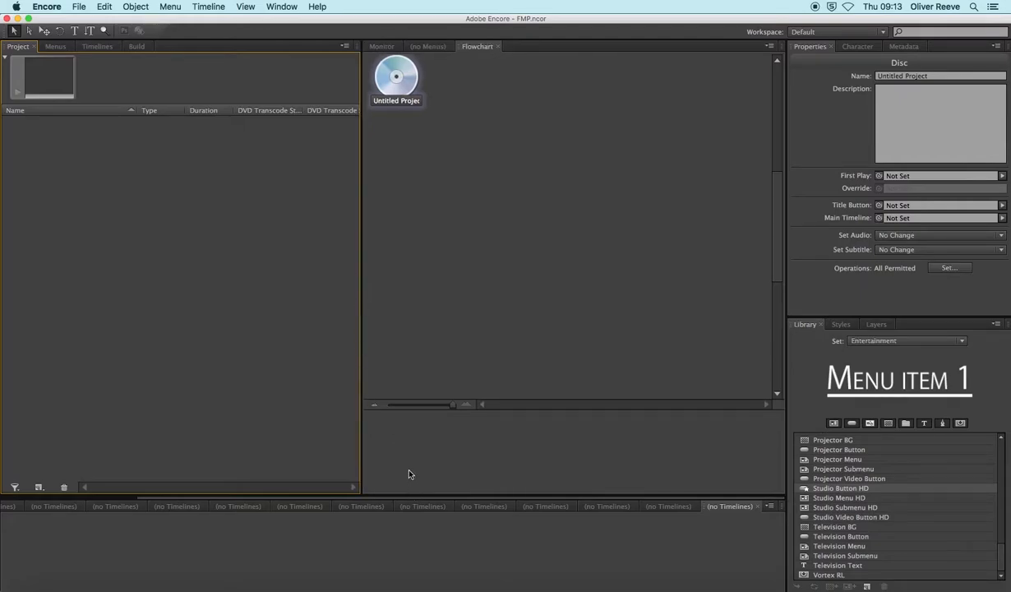
drag(402, 498, 402, 442)
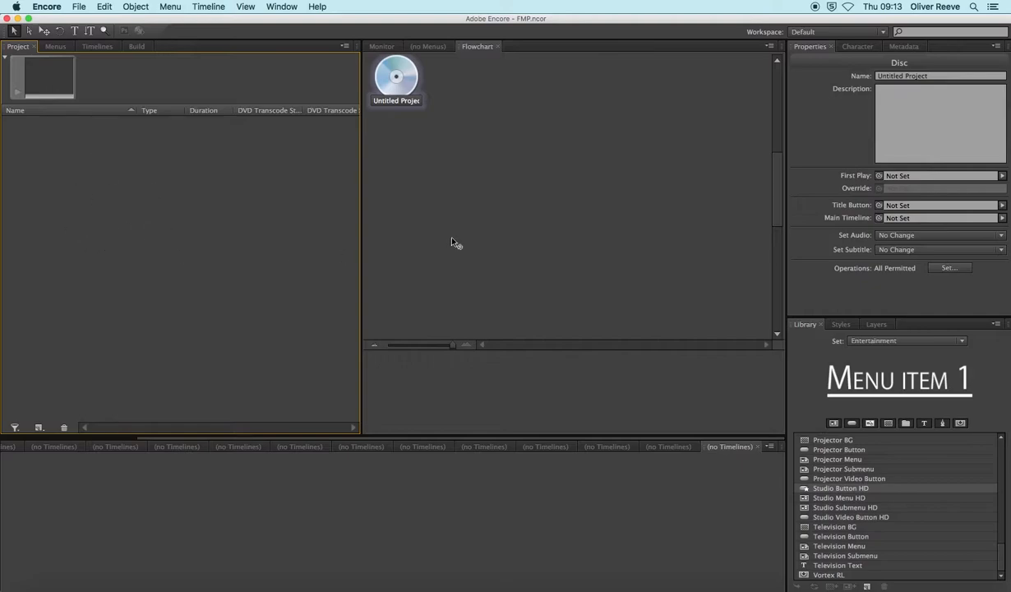
click(519, 155)
click(417, 46)
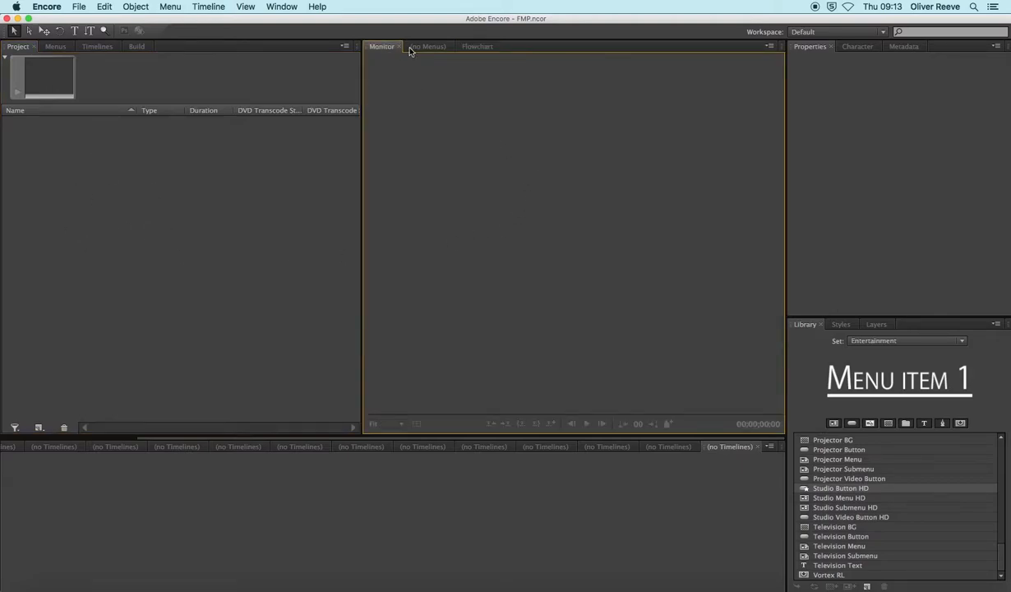
click(472, 47)
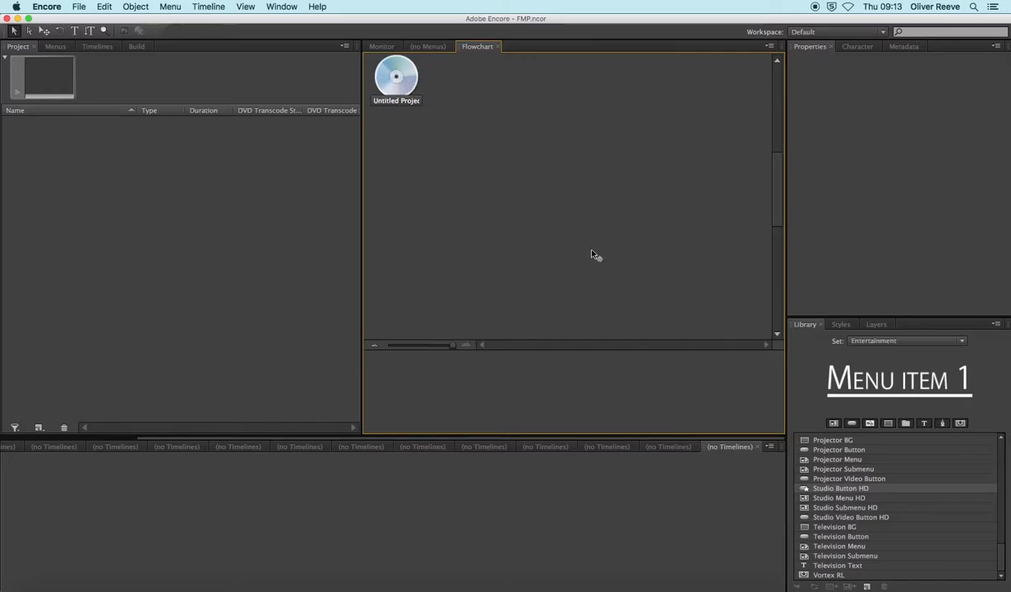
click(192, 225)
click(343, 471)
click(460, 397)
click(163, 341)
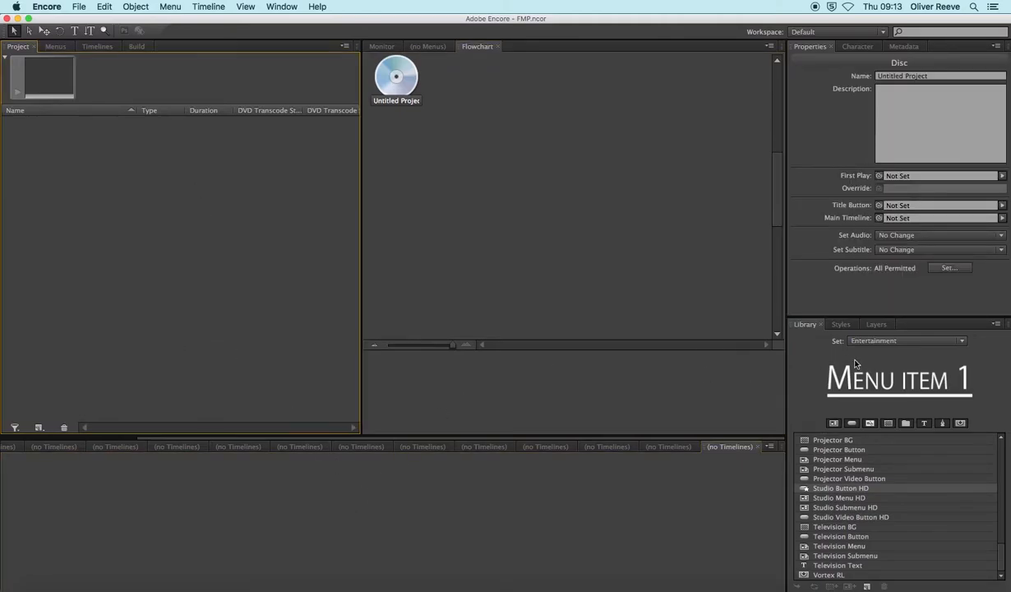
- Switch the library to the Corporate set of menu templates
click(807, 333)
click(870, 342)
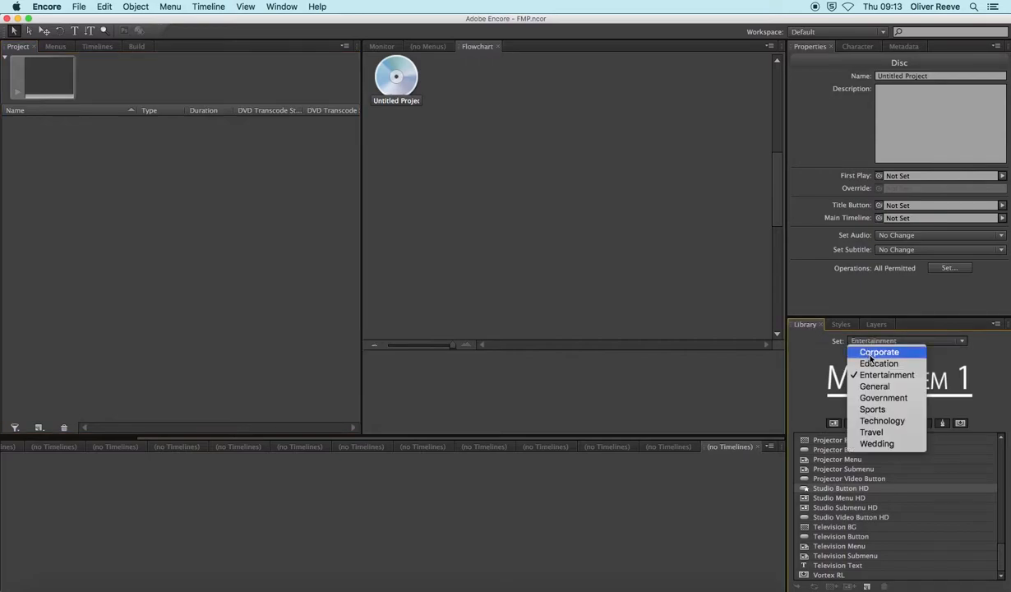
click(945, 346)
click(945, 345)
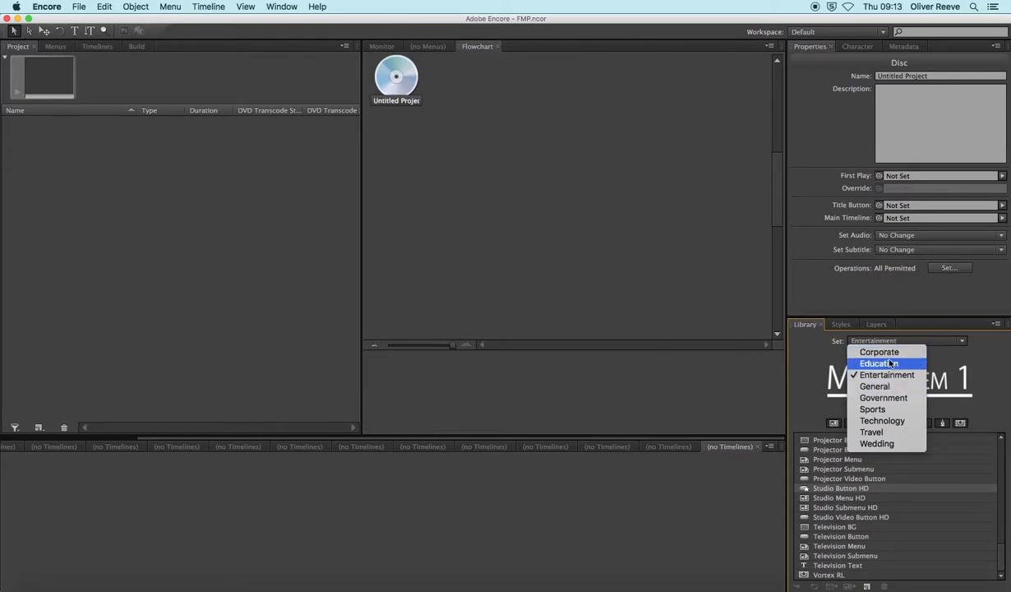
click(881, 352)
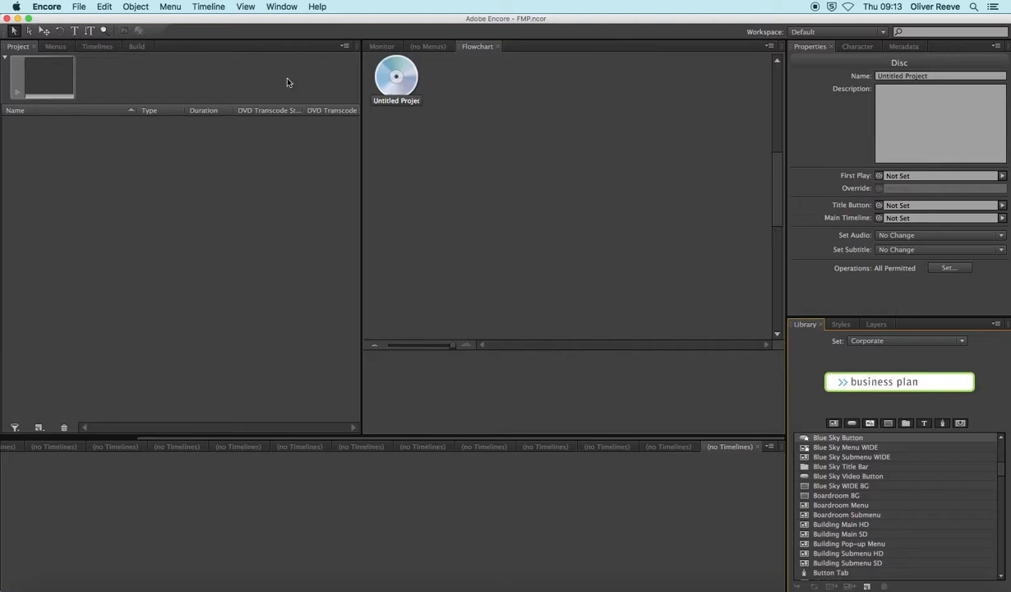
- Set the library content location in the Media preferences to the Library folder inside en-US, and select the Corporate set
click(79, 7)
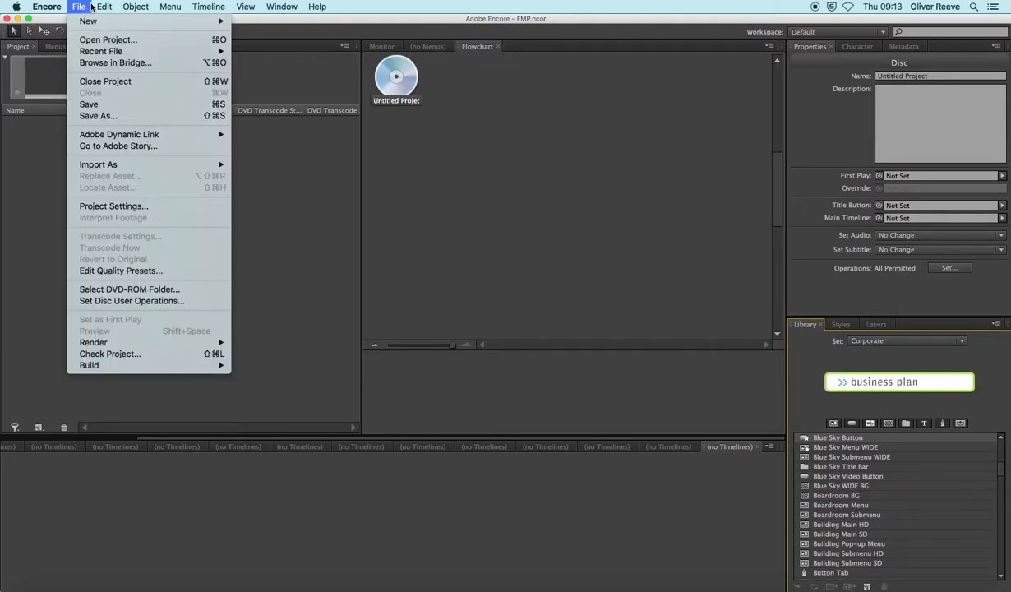
mouse_move(104, 8)
mouse_move(46, 6)
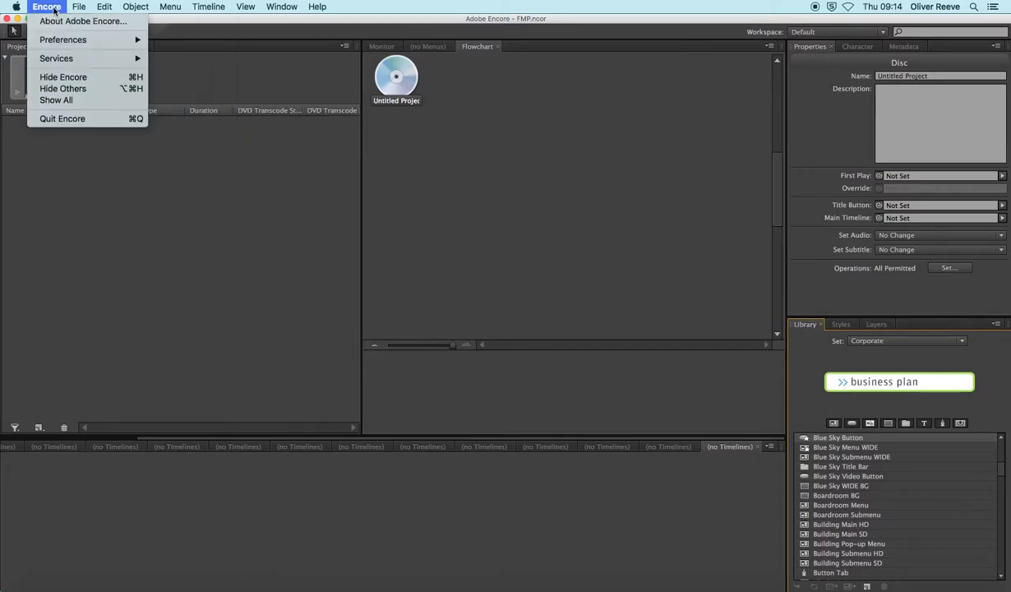
mouse_move(74, 46)
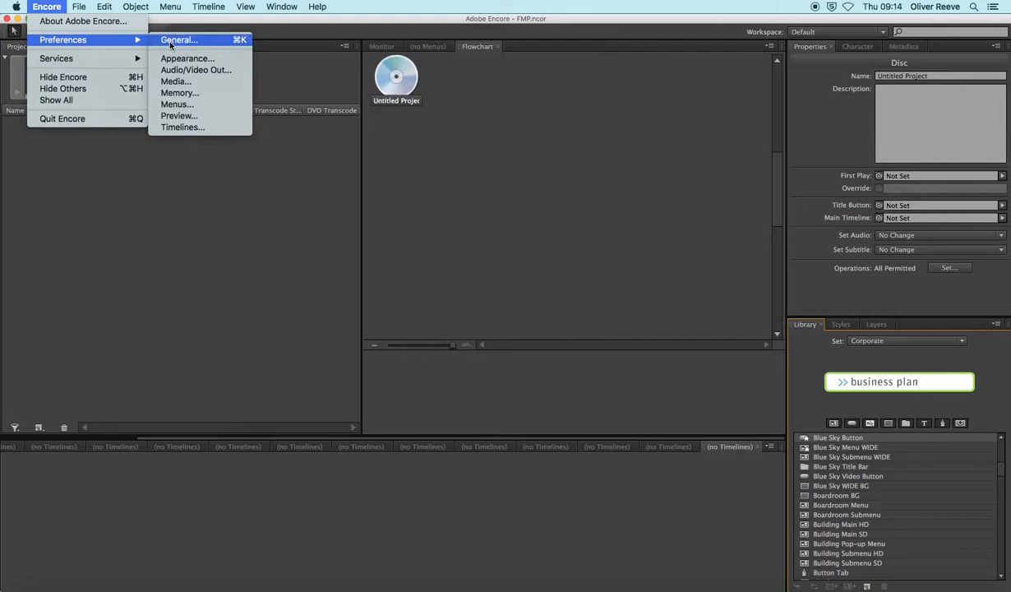
click(184, 81)
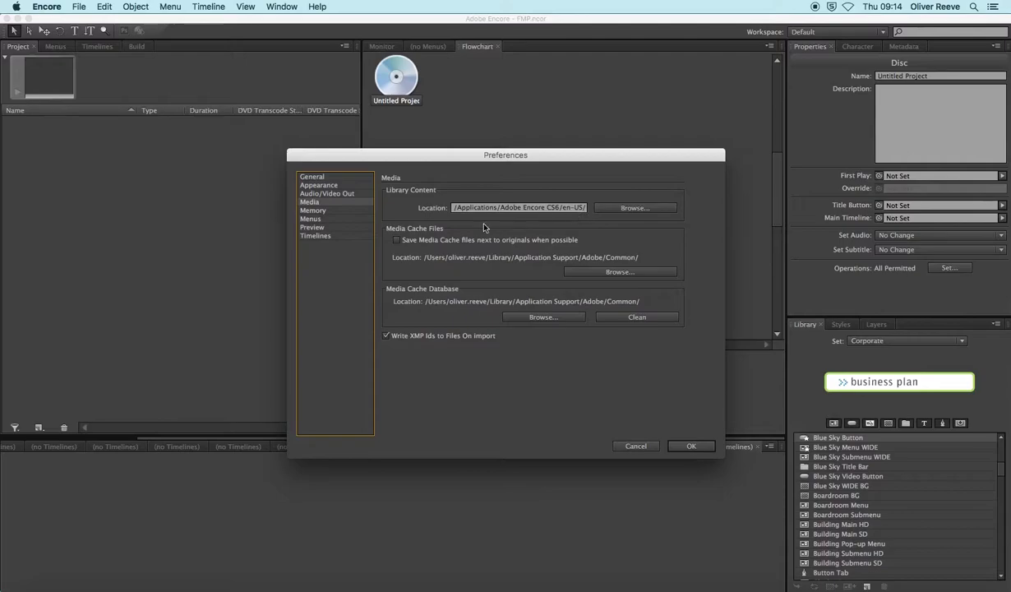
click(631, 209)
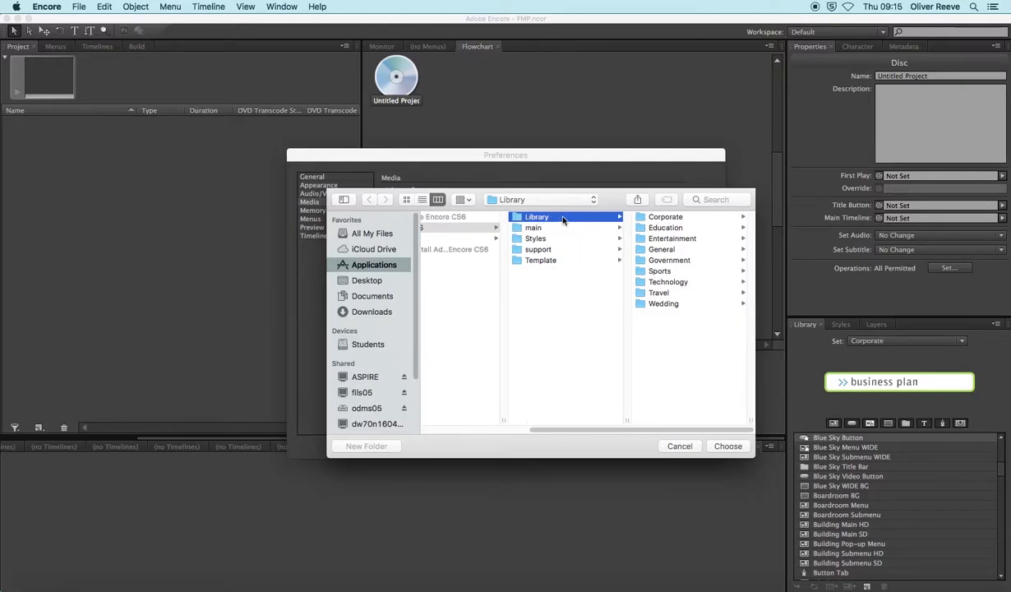
click(467, 227)
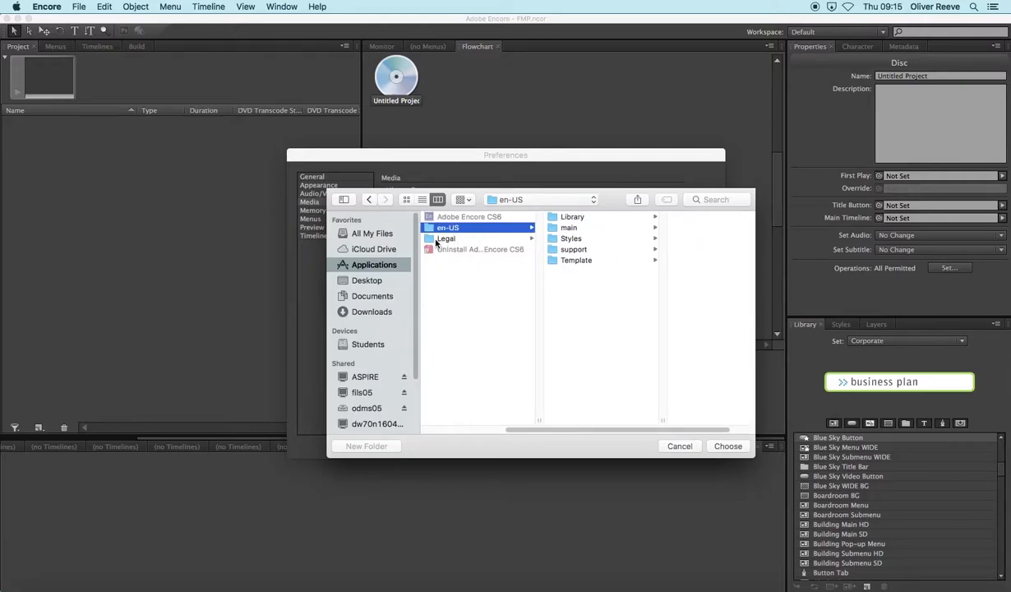
click(586, 219)
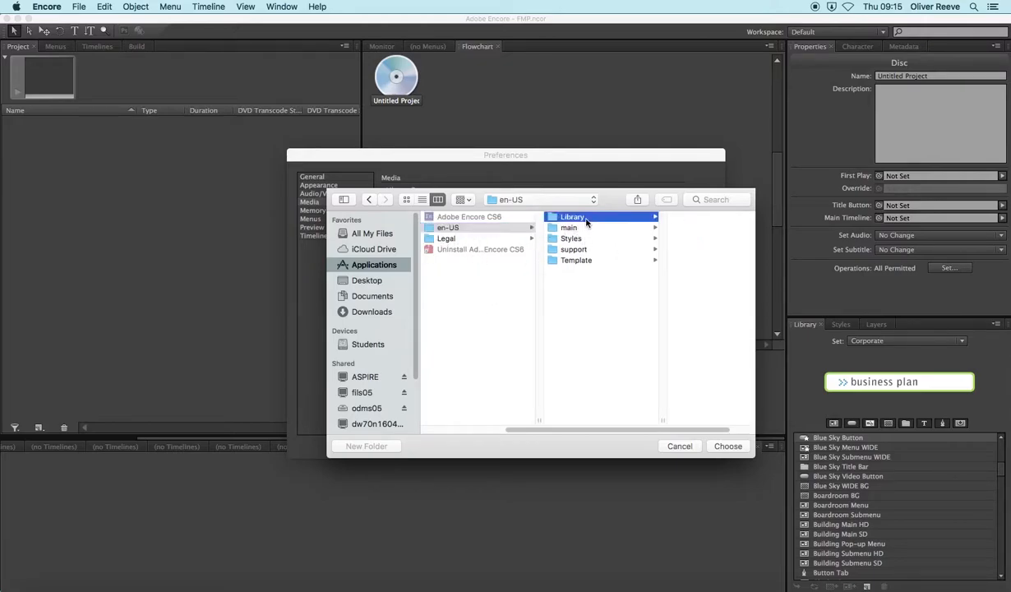
click(727, 447)
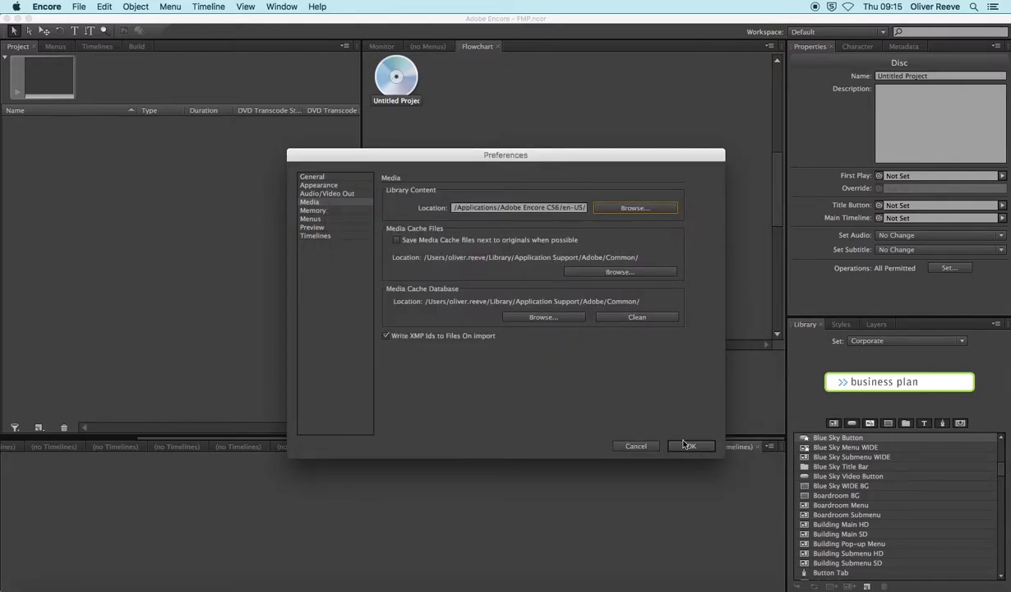
click(691, 447)
click(906, 341)
click(870, 350)
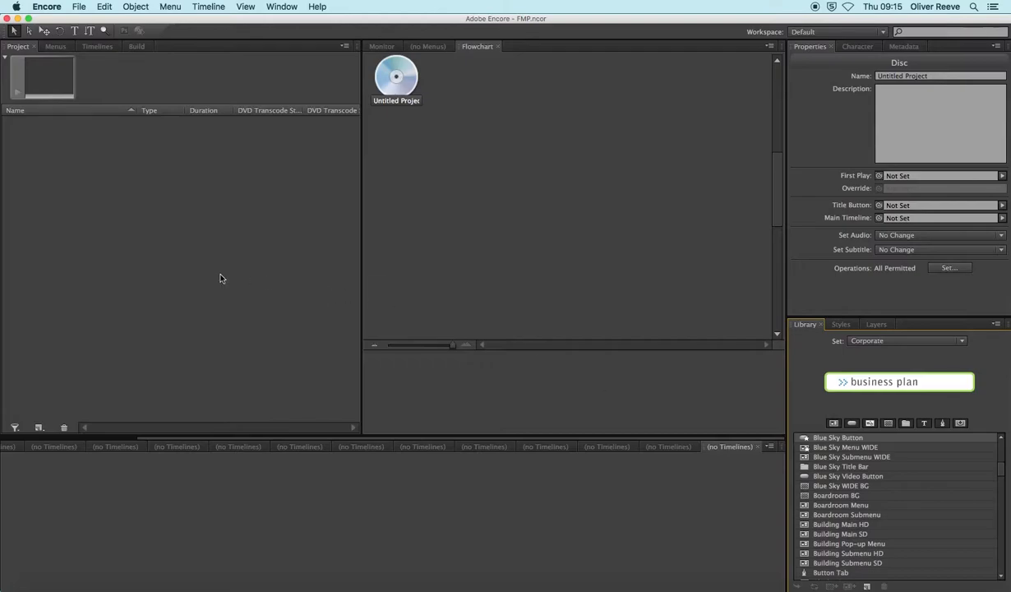
- Import FULL CADI SHOWREEL.mp4 from the Desktop into the project as an asset
click(176, 179)
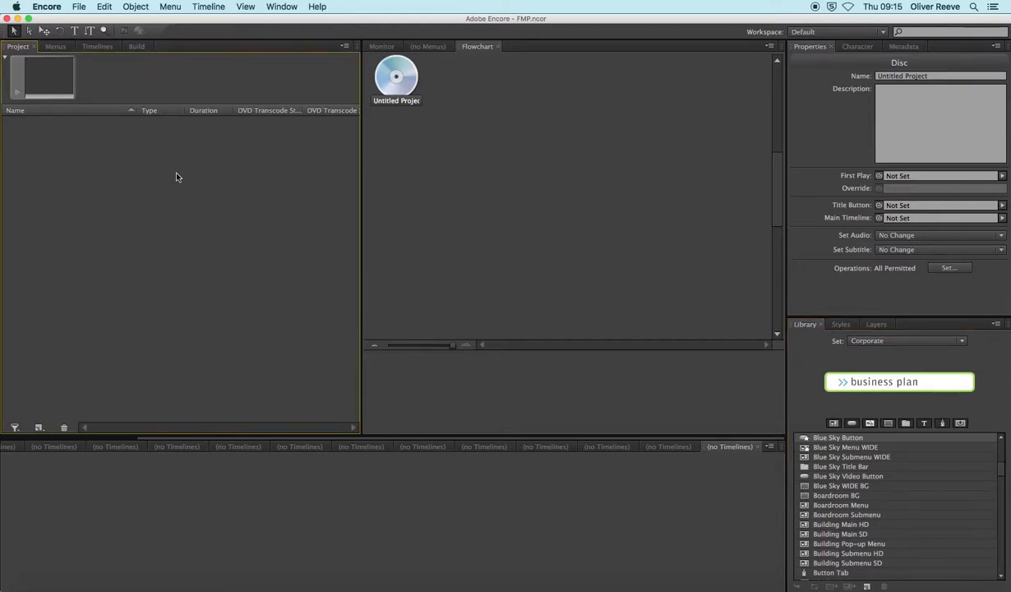
right_click(176, 178)
mouse_move(229, 186)
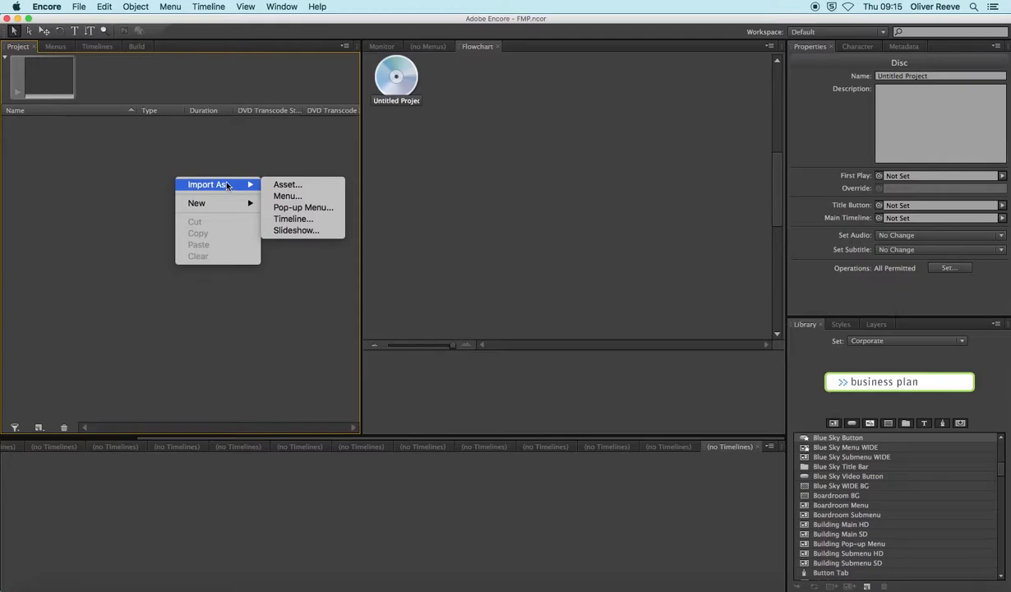
click(284, 184)
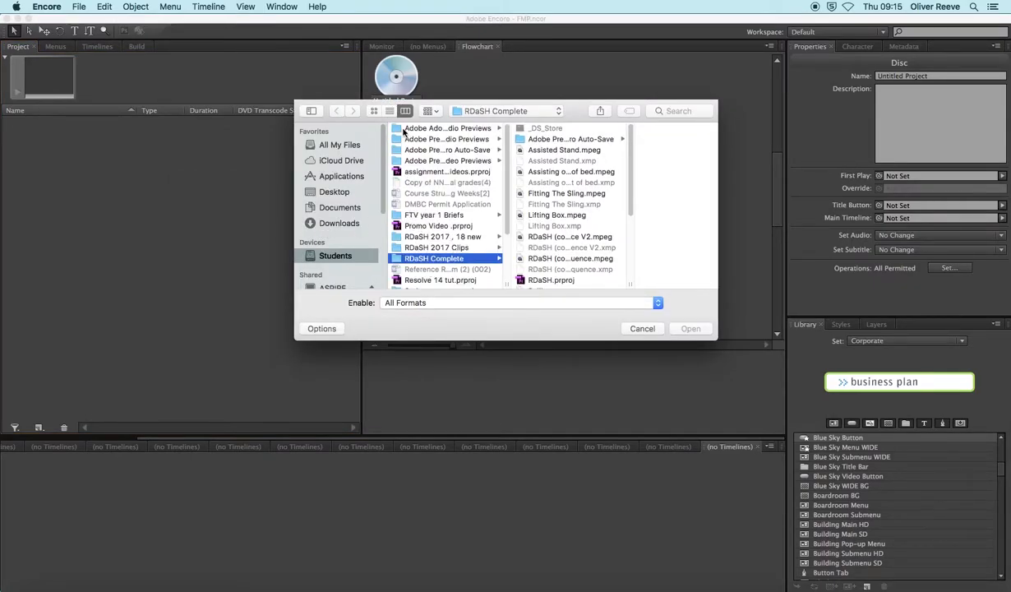
scroll(455, 237, down, 3)
scroll(454, 237, up, 3)
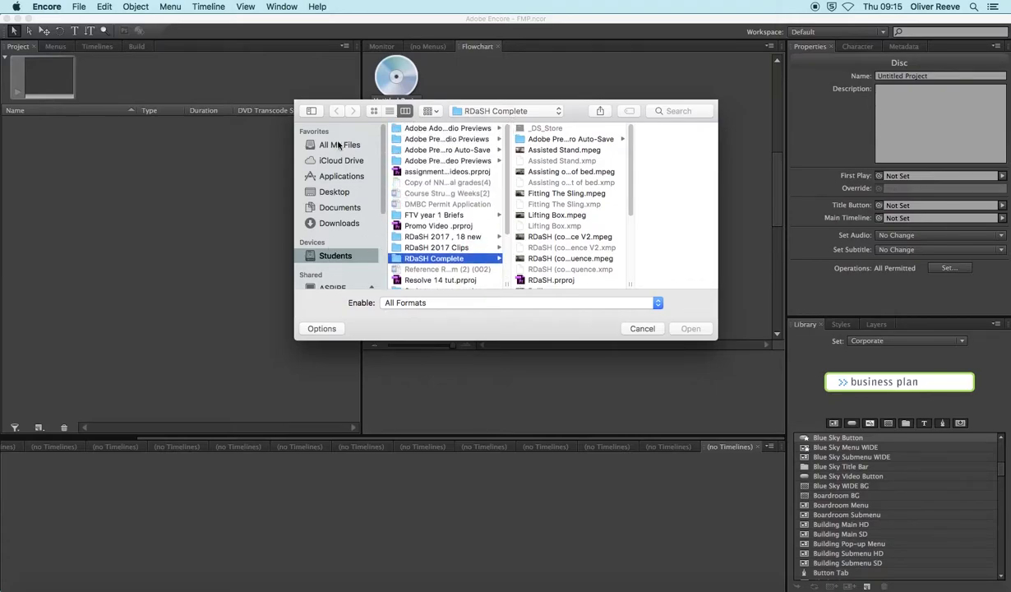
click(334, 192)
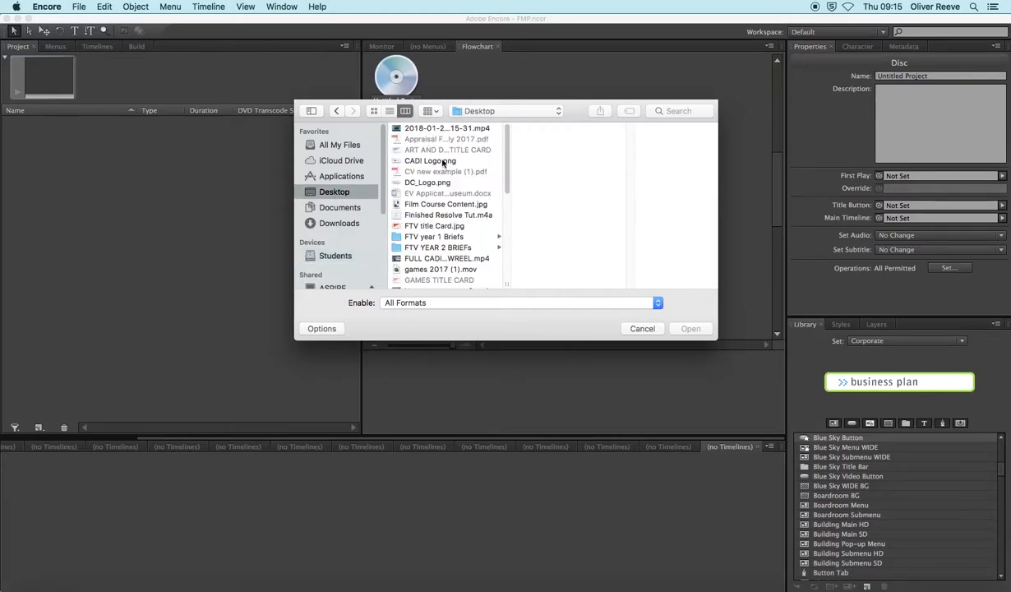
click(421, 258)
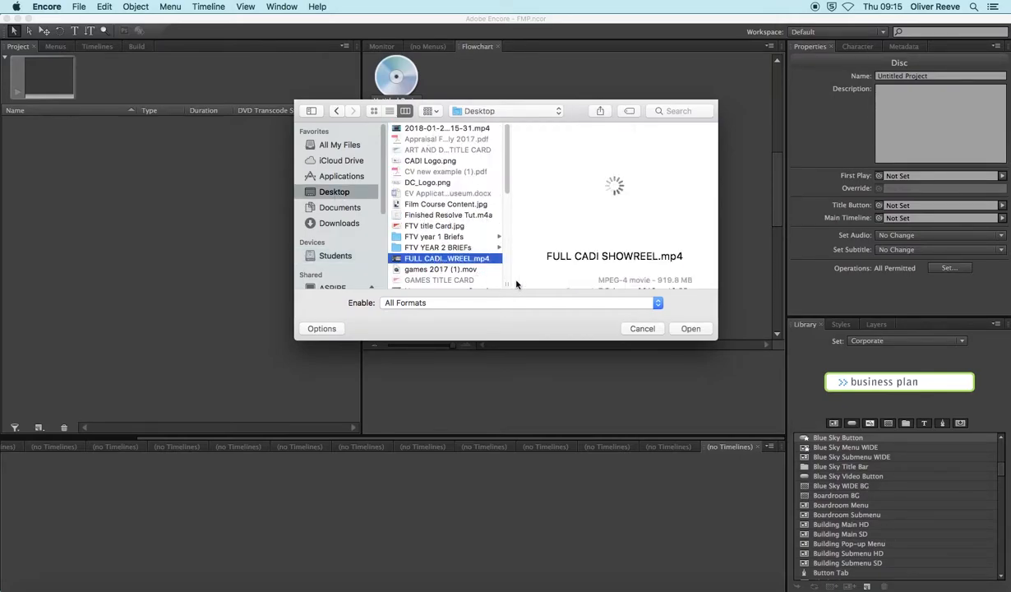
click(690, 328)
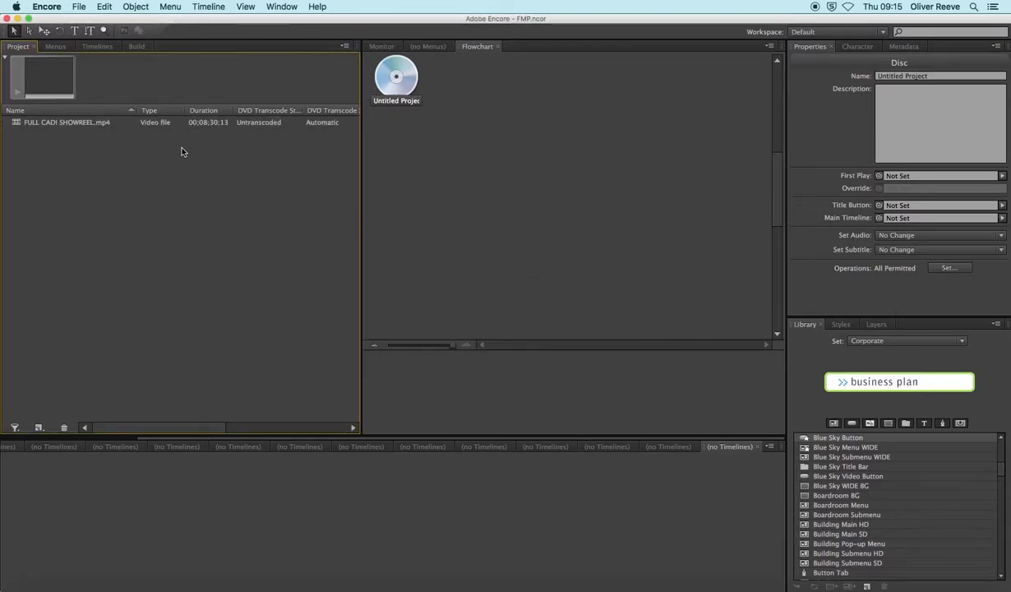
right_click(71, 155)
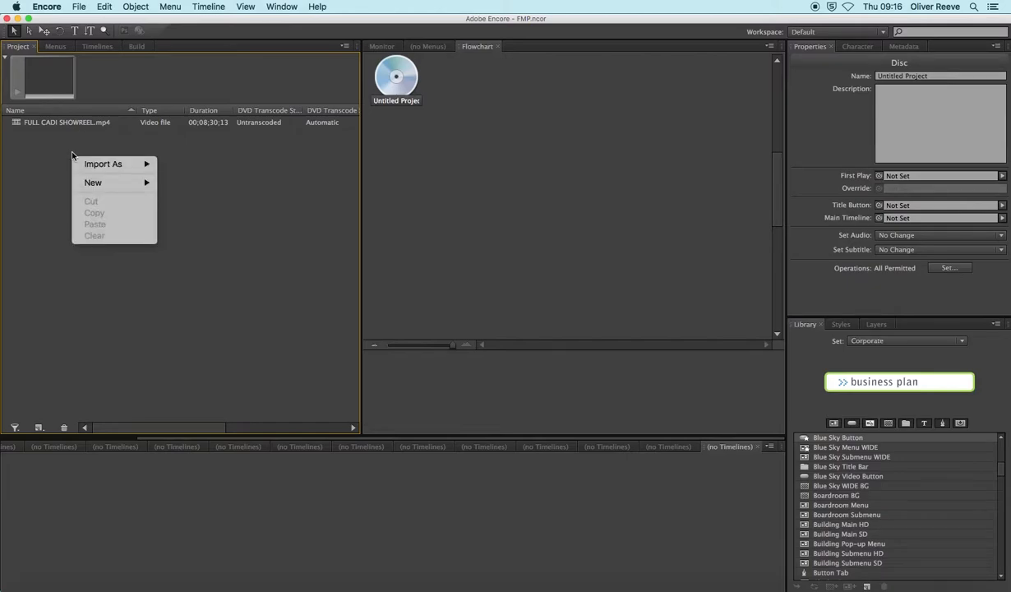
mouse_move(111, 163)
click(206, 151)
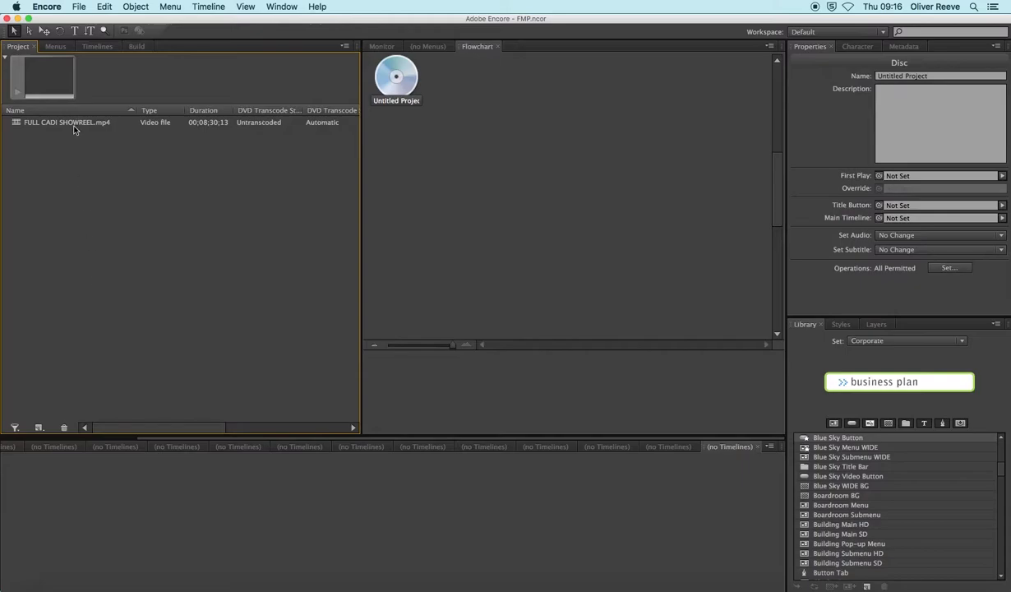
- Create a new timeline from the FULL CADI SHOWREEL.mp4 asset
click(78, 125)
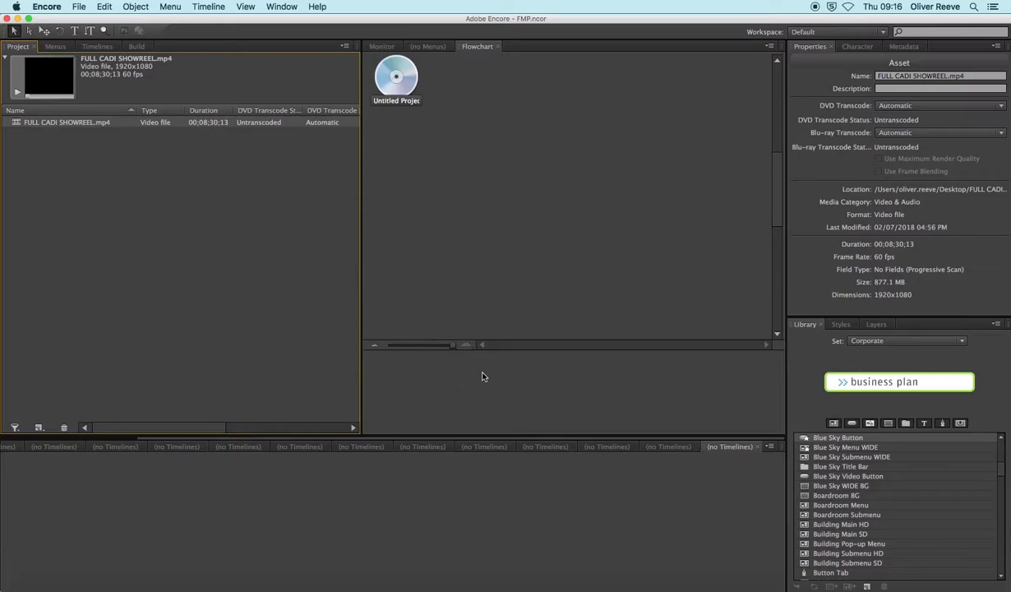
right_click(53, 124)
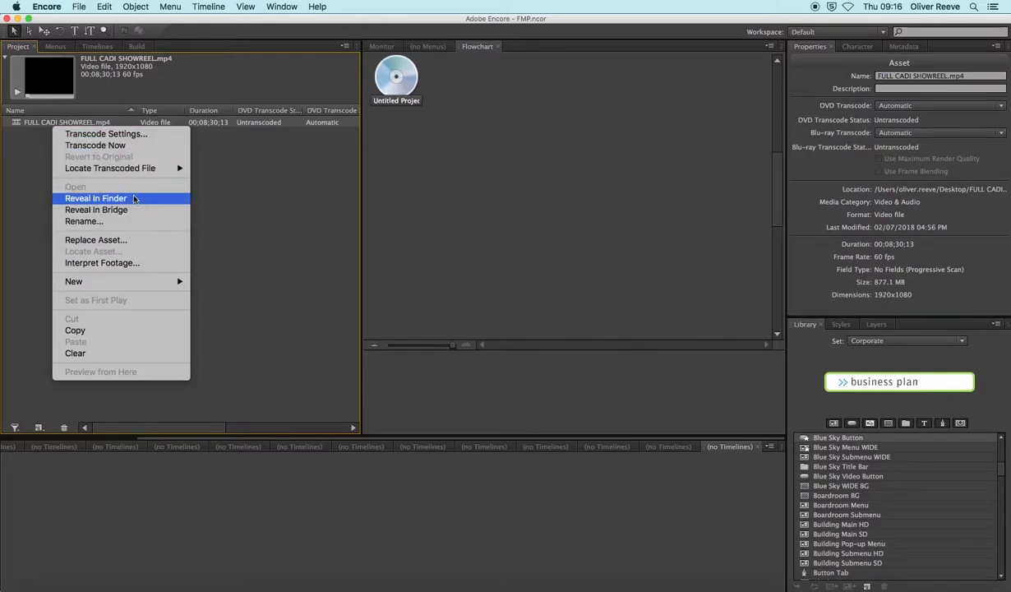
mouse_move(153, 286)
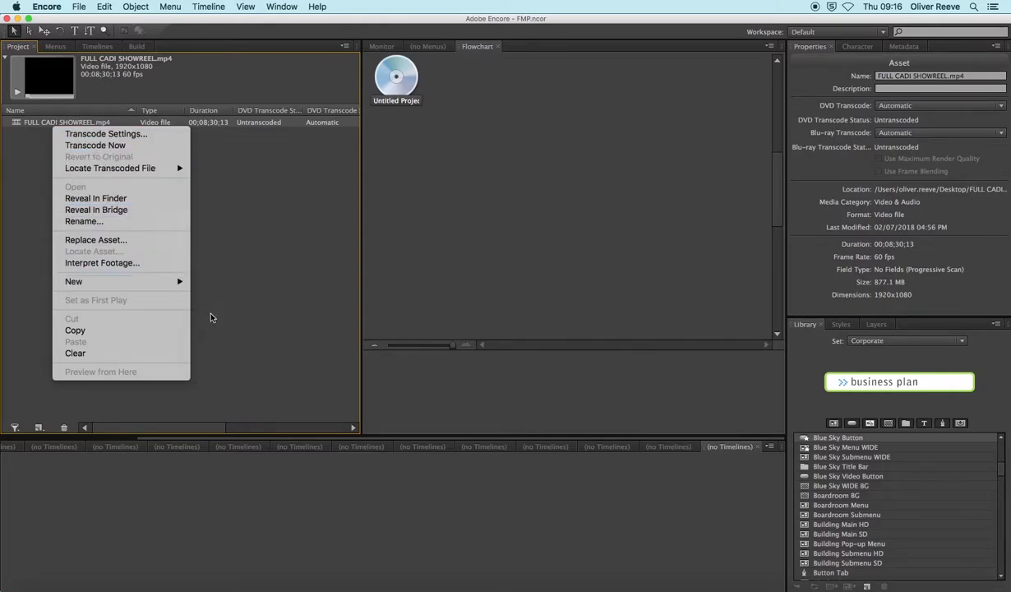
click(222, 317)
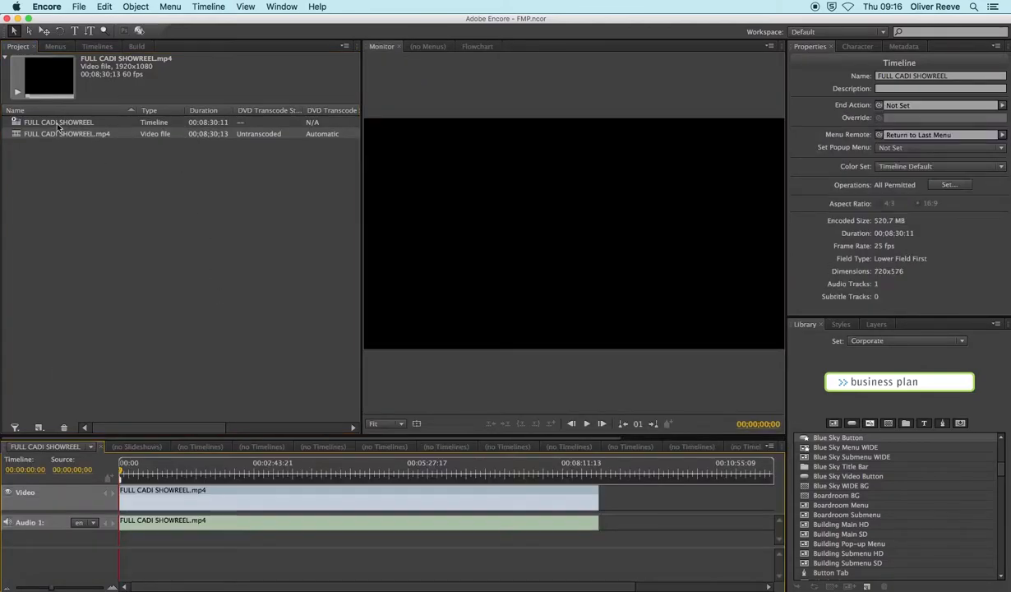
- Preview the FULL CADI SHOWREEL timeline at 00:02:40:14 and show the project's flowchart
click(51, 124)
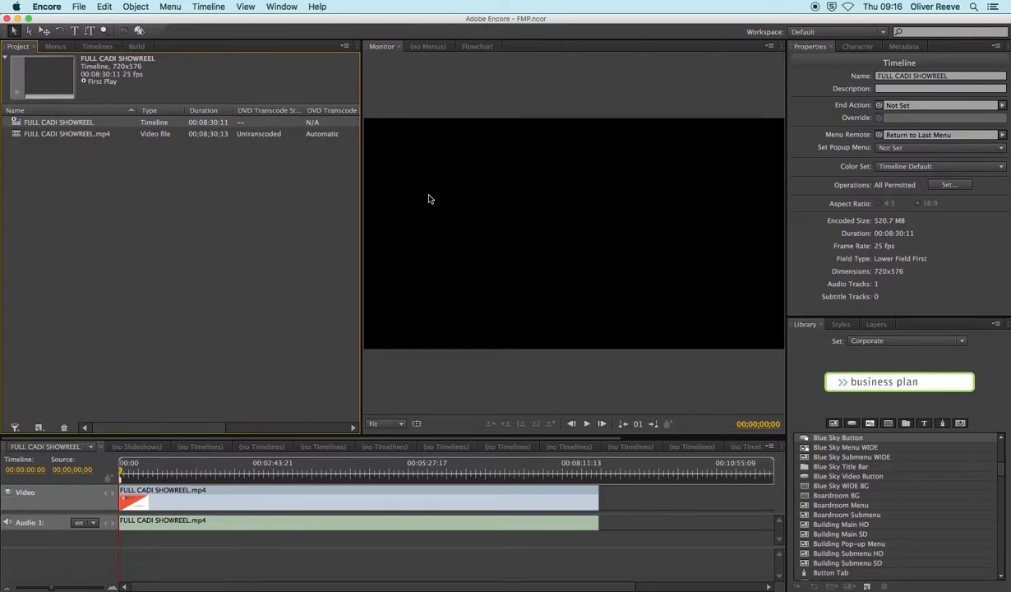
click(330, 475)
click(270, 472)
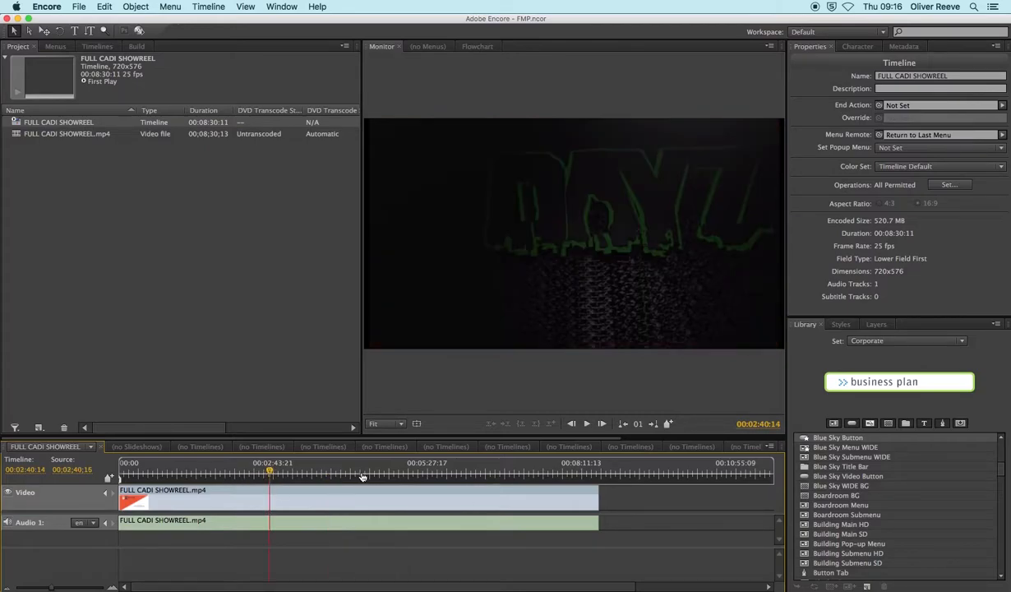
click(477, 46)
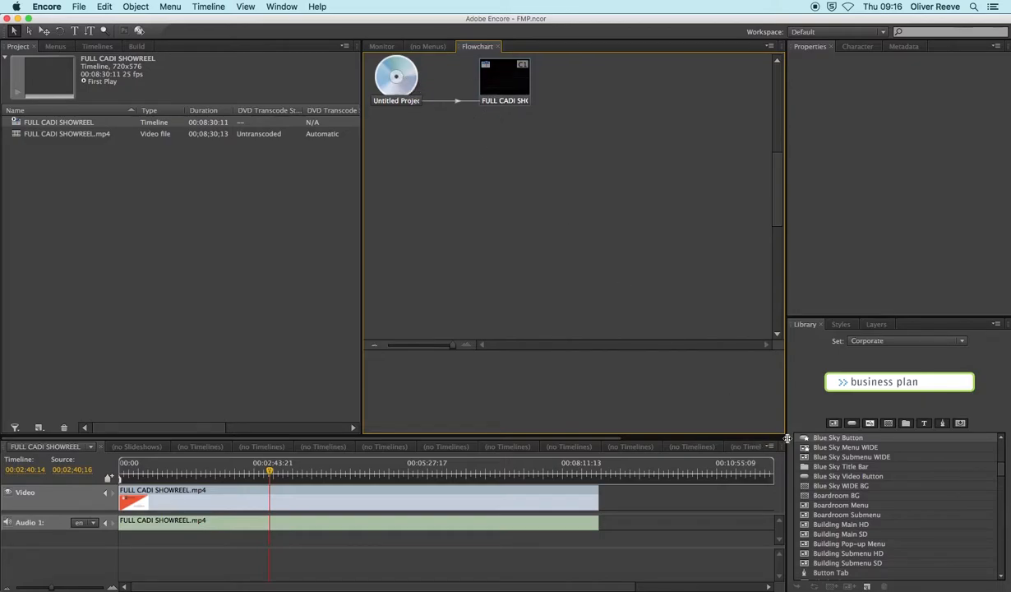
- Switch the library to the Education set and preview the Class Submenu HD and School Submenu SD templates
click(876, 341)
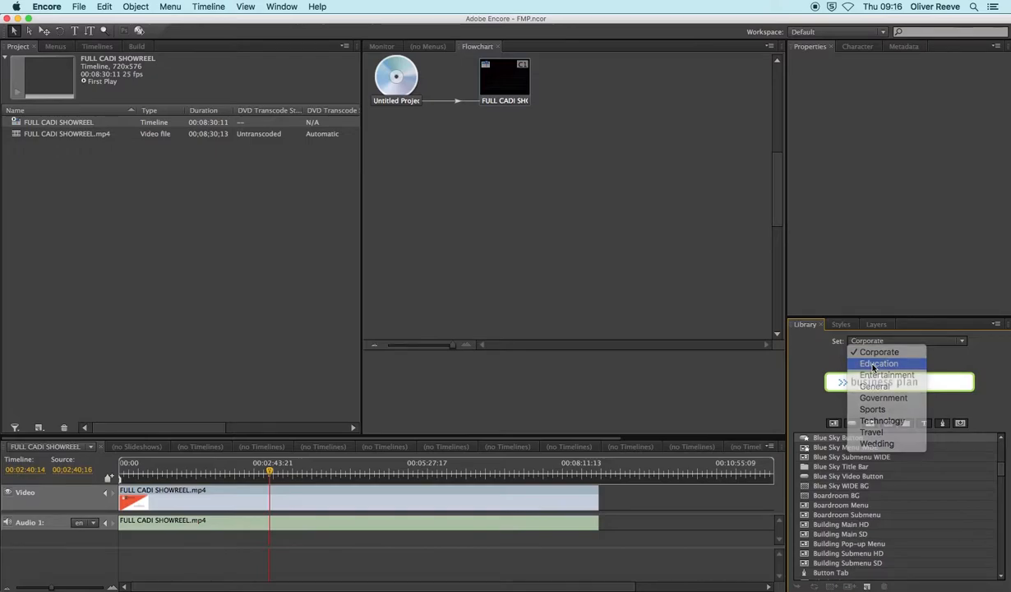
click(878, 364)
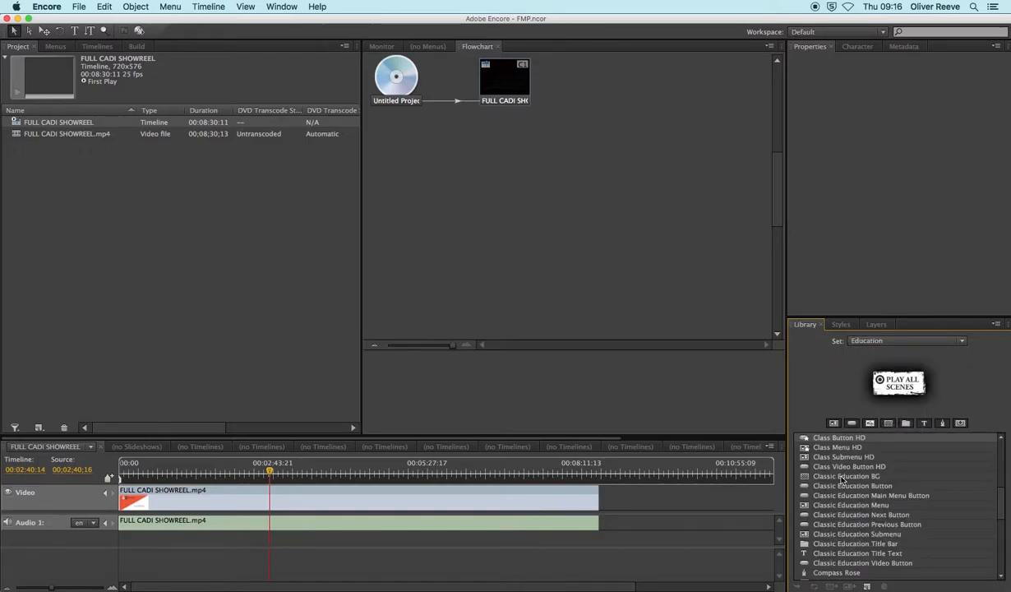
click(851, 458)
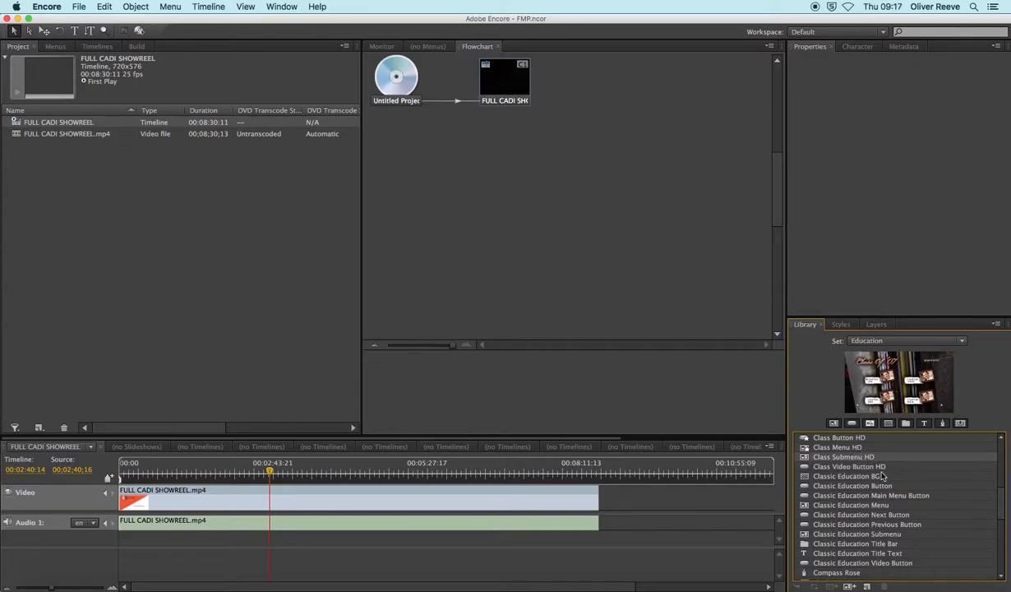
scroll(887, 499, down, 10)
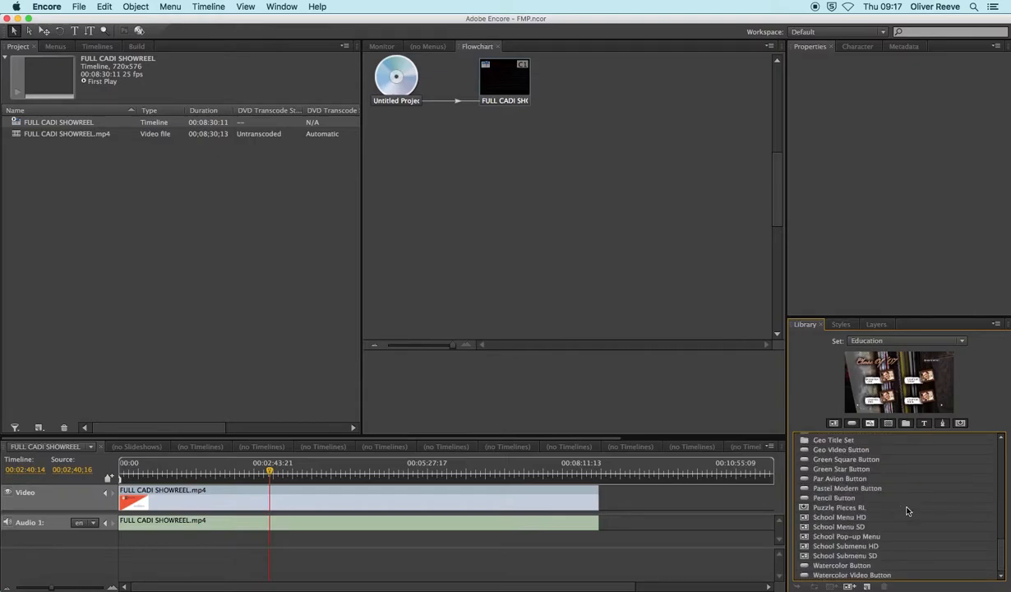
click(853, 556)
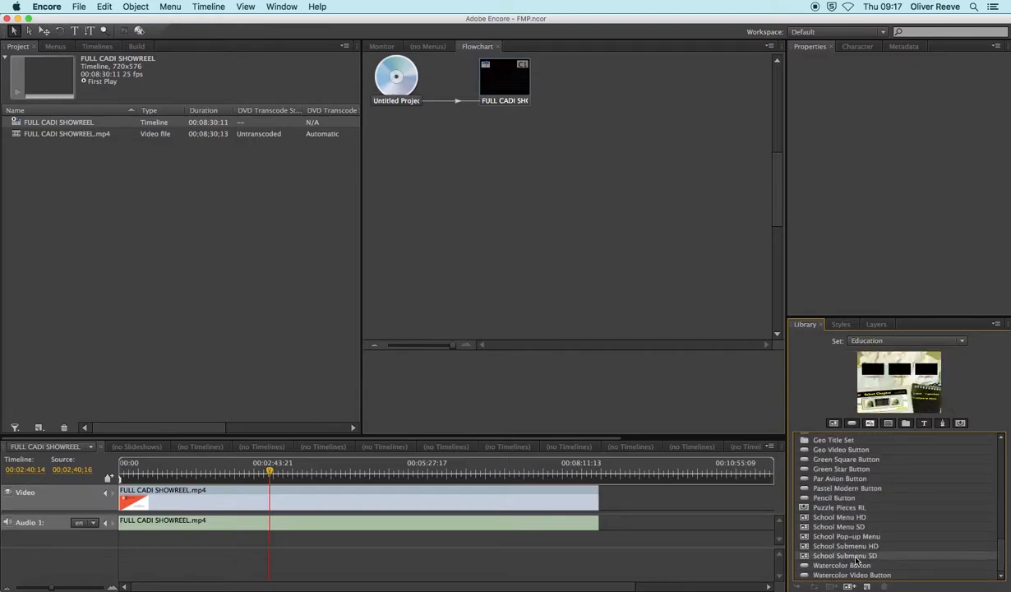
- Compare the previews of the Books Menu HD and Books Multipage Menu HD templates in the library
scroll(917, 456, up, 10)
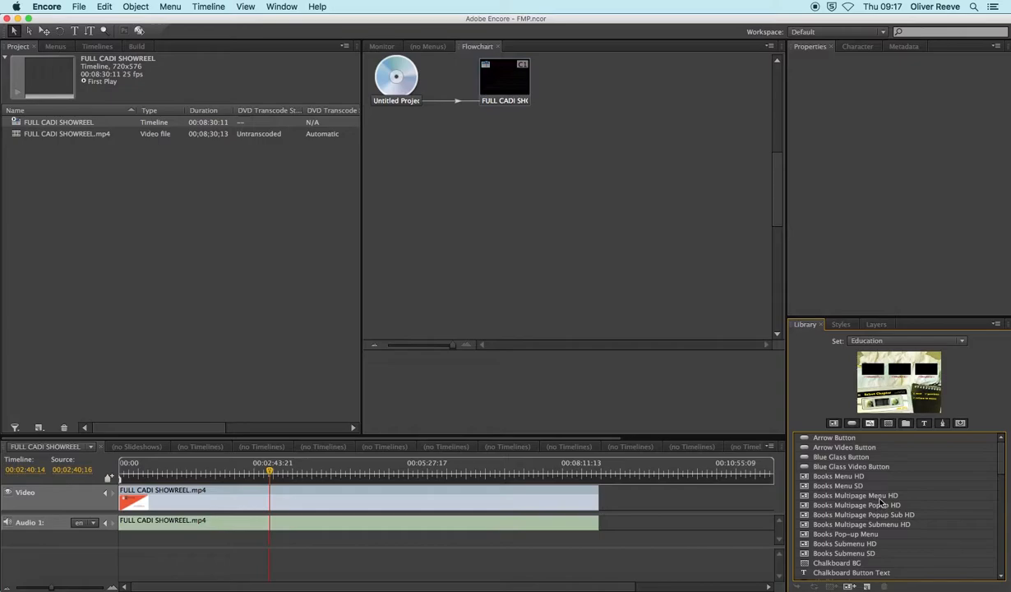
click(878, 497)
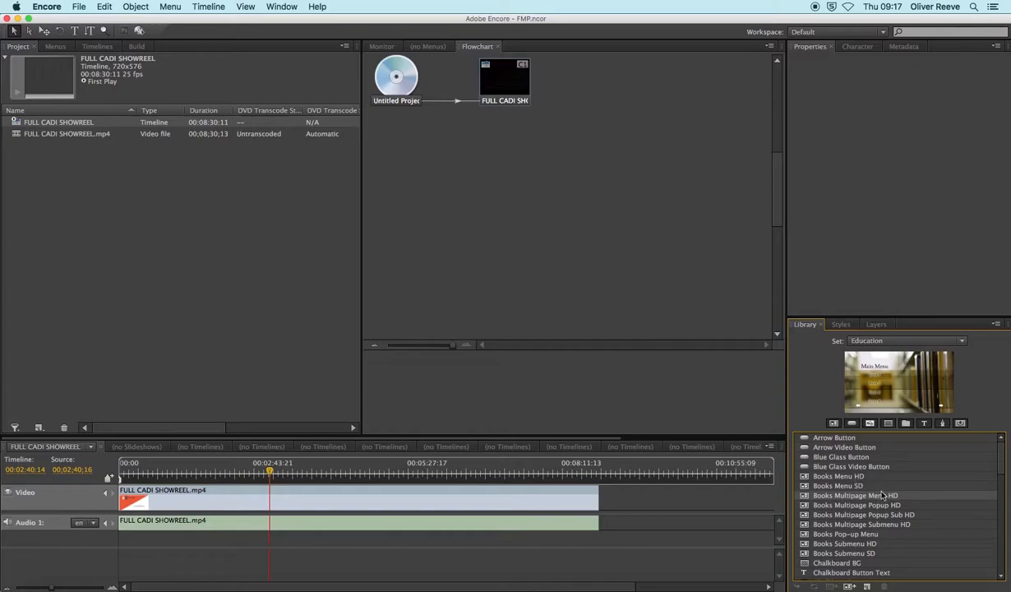
click(844, 476)
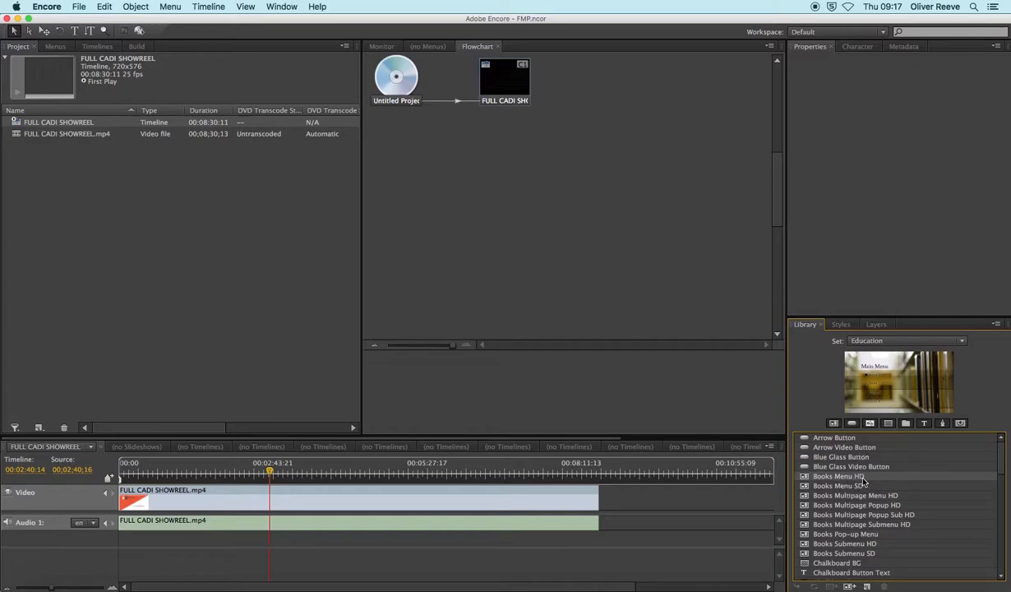
click(845, 497)
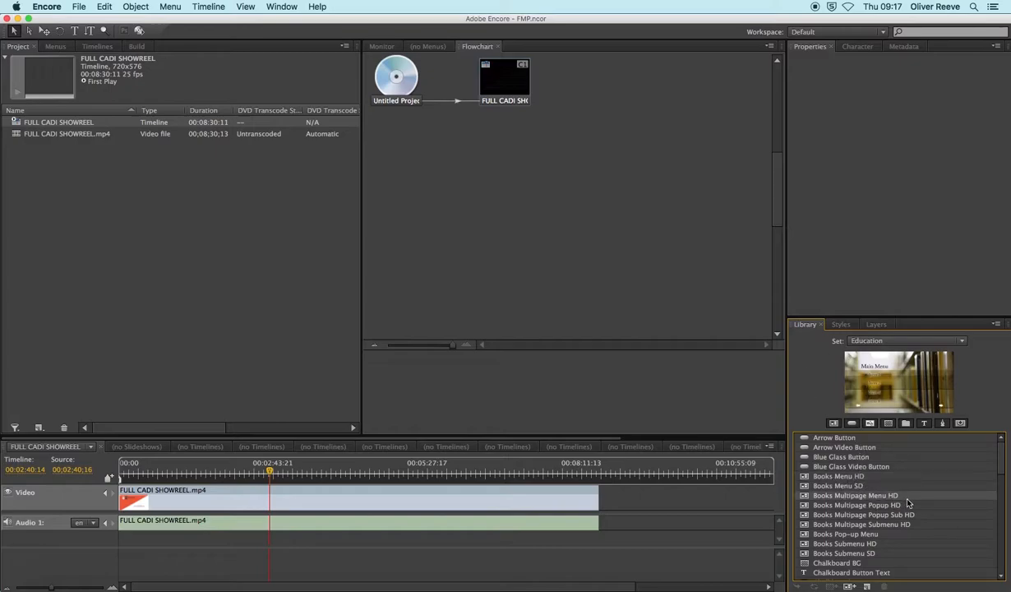
scroll(852, 508, down, 1)
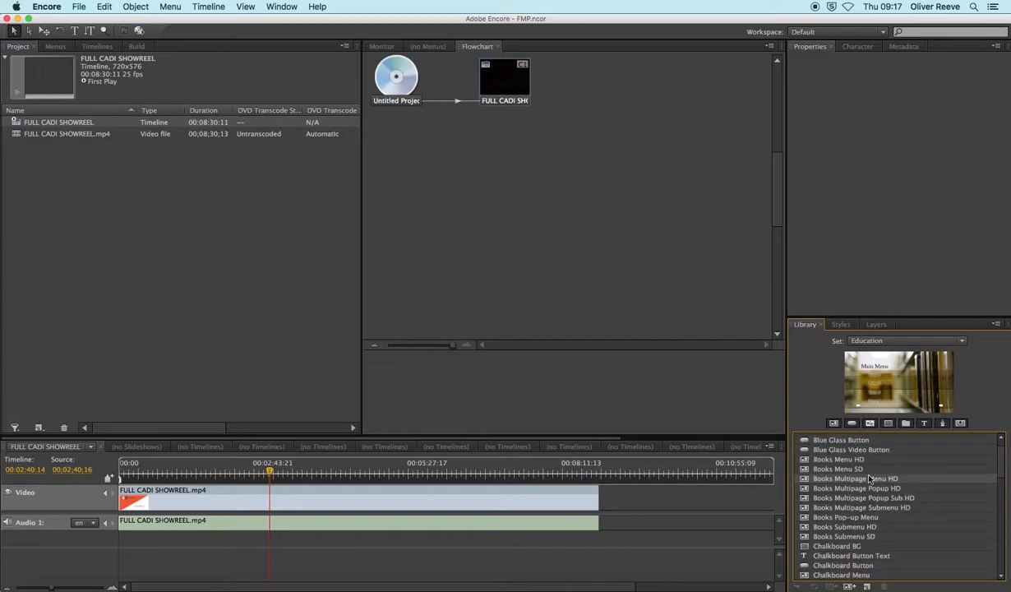
click(855, 490)
click(852, 480)
click(843, 460)
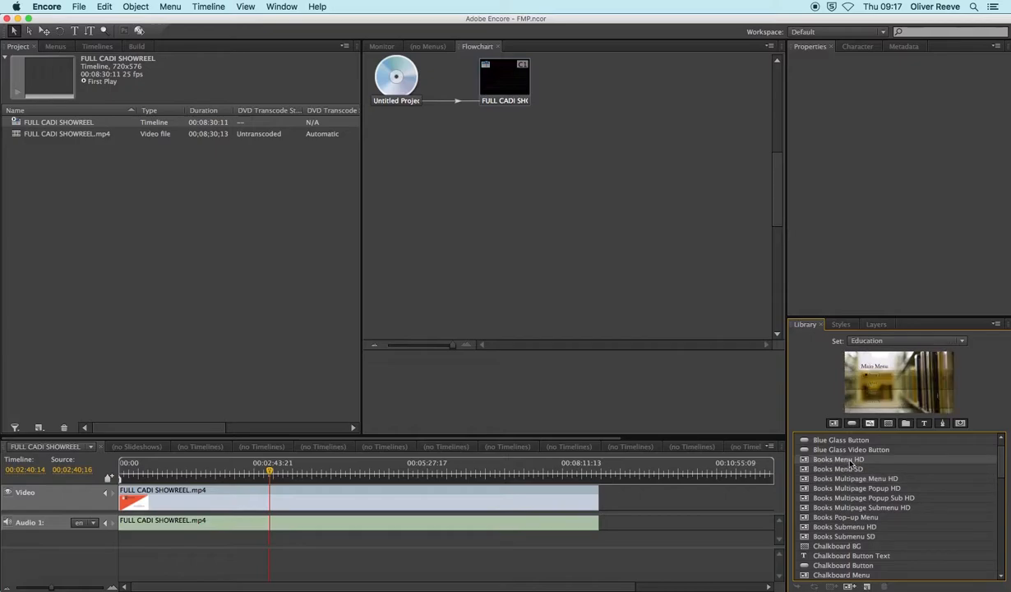
- Add the Class Menu HD template from the Education set to the project
scroll(888, 509, down, 5)
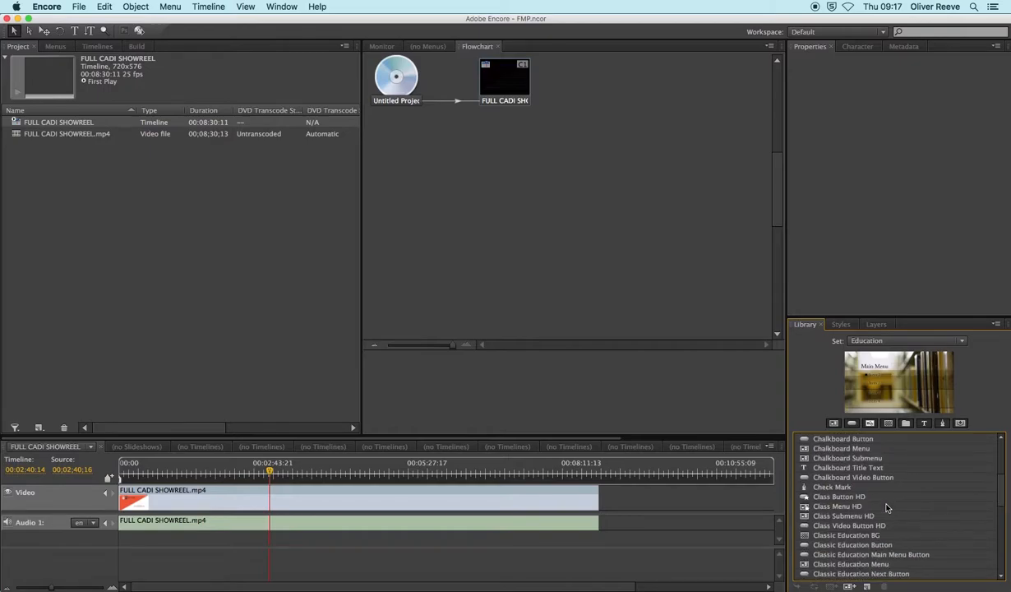
click(838, 507)
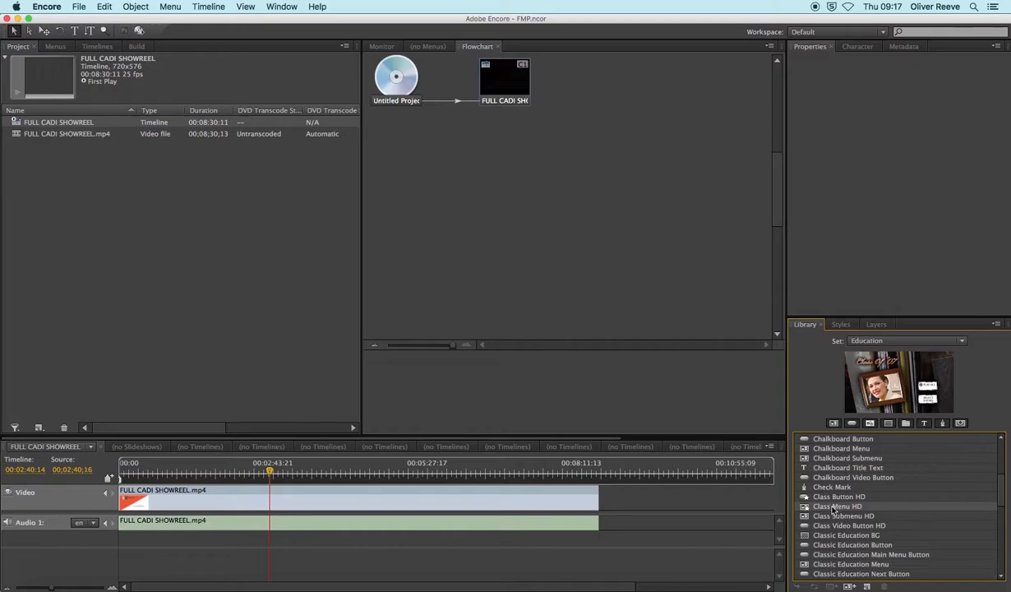
double_click(834, 508)
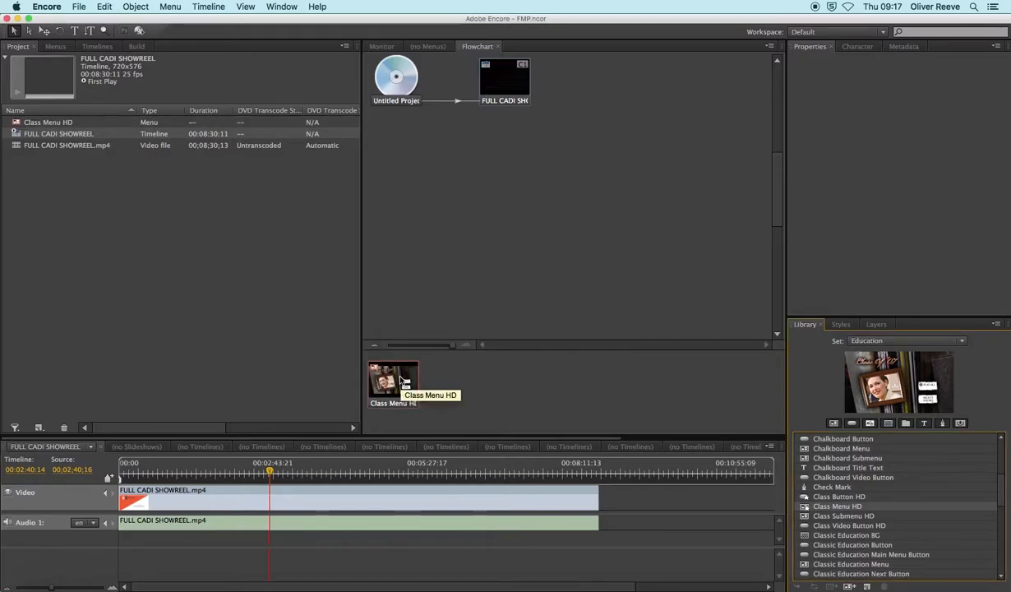
- Place Class Menu HD in the flowchart below the disc and showreel, and link its end action to itself
click(401, 88)
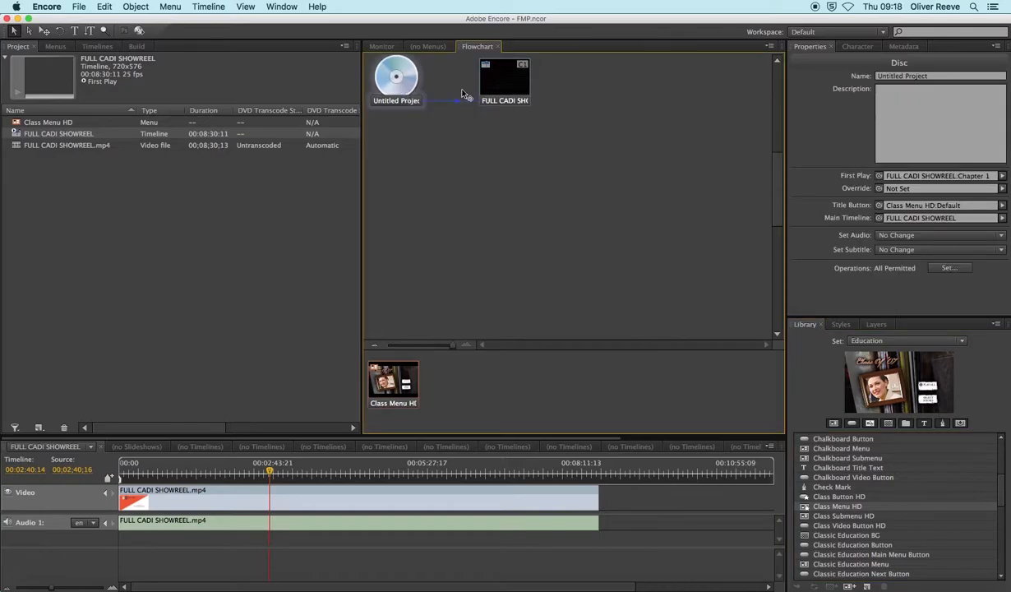
click(394, 370)
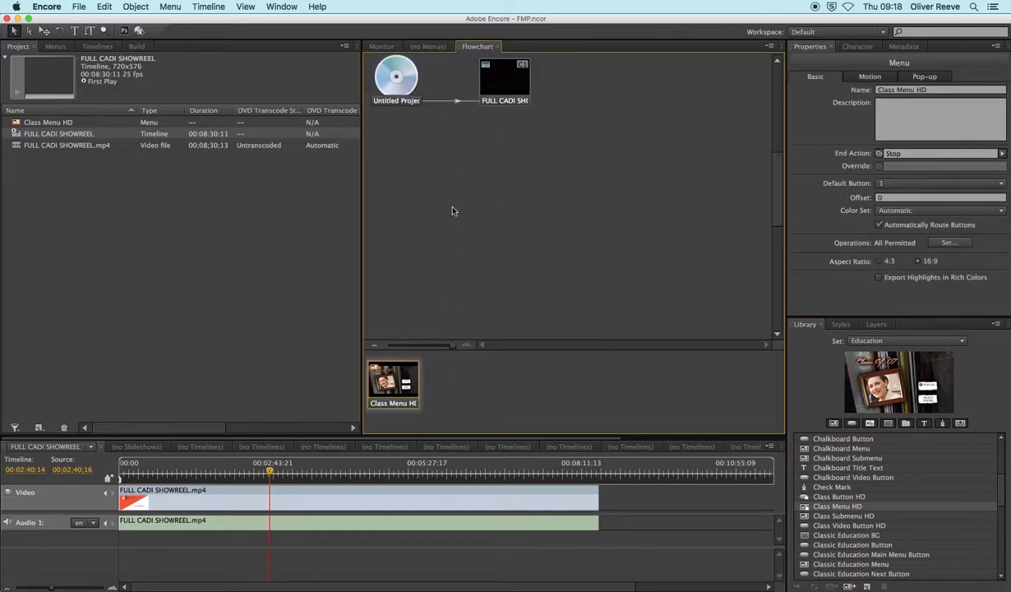
drag(458, 163, 460, 164)
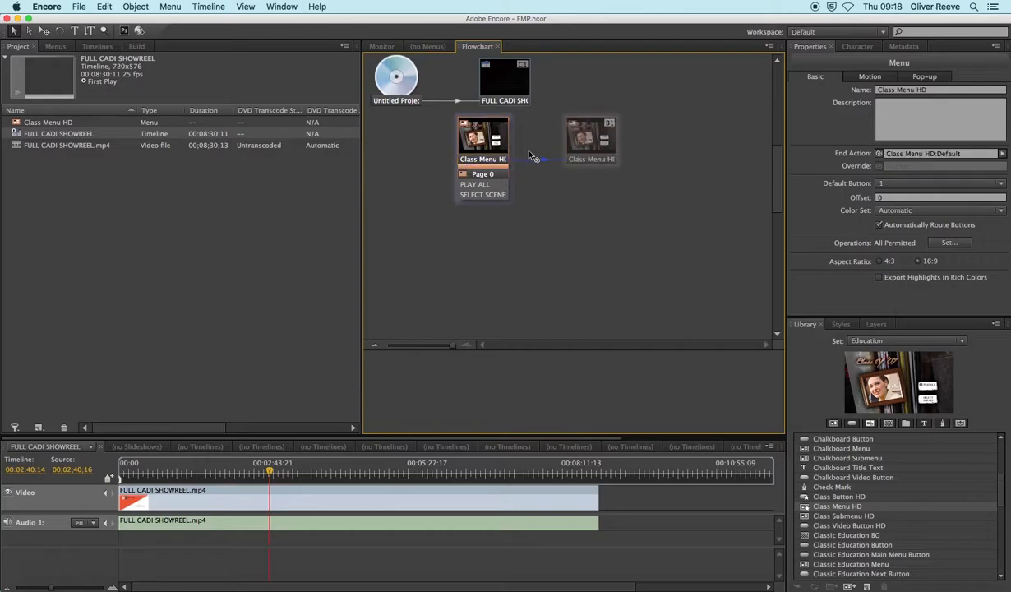
drag(492, 176, 592, 148)
- Place the FULL CADI SHOWREEL timeline below the disc in the flowchart, linking the disc to it and it to Class Menu HD
drag(408, 100, 483, 99)
drag(476, 144, 541, 92)
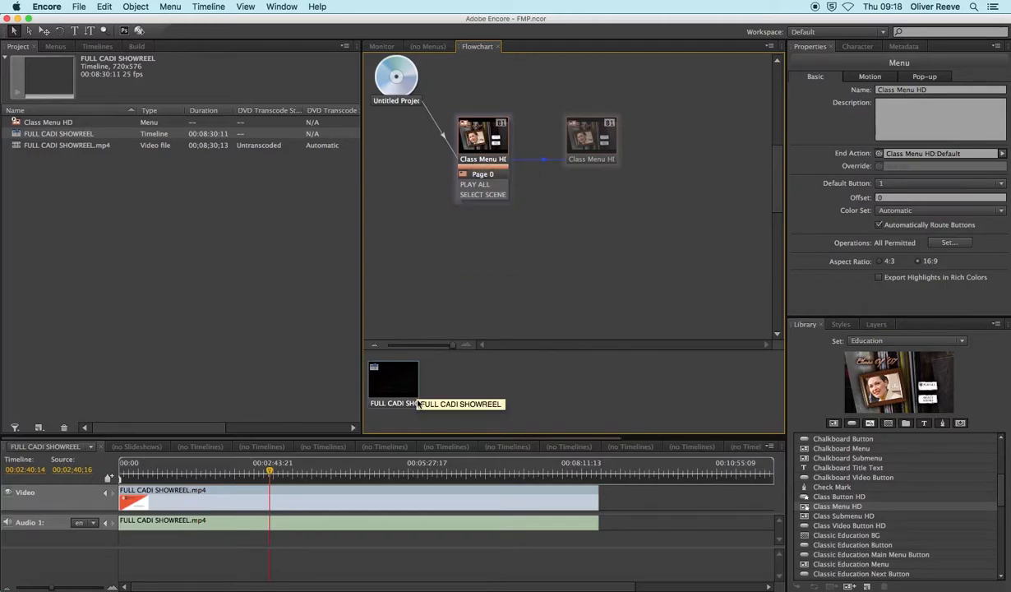
drag(393, 391, 411, 271)
drag(383, 97, 477, 148)
click(476, 147)
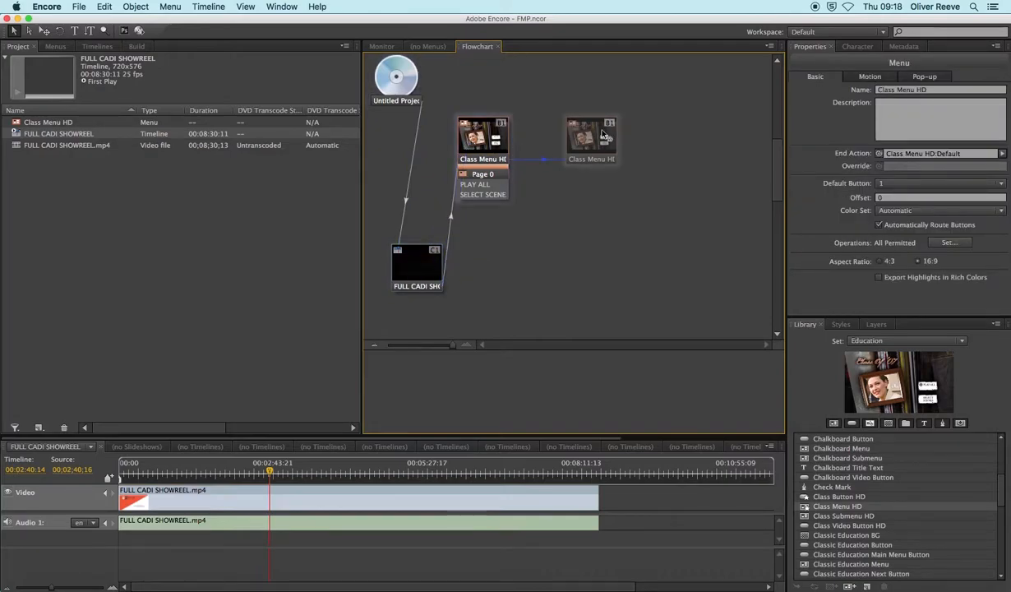
- Arrange all flowchart items automatically with Auto-Layout All
click(764, 47)
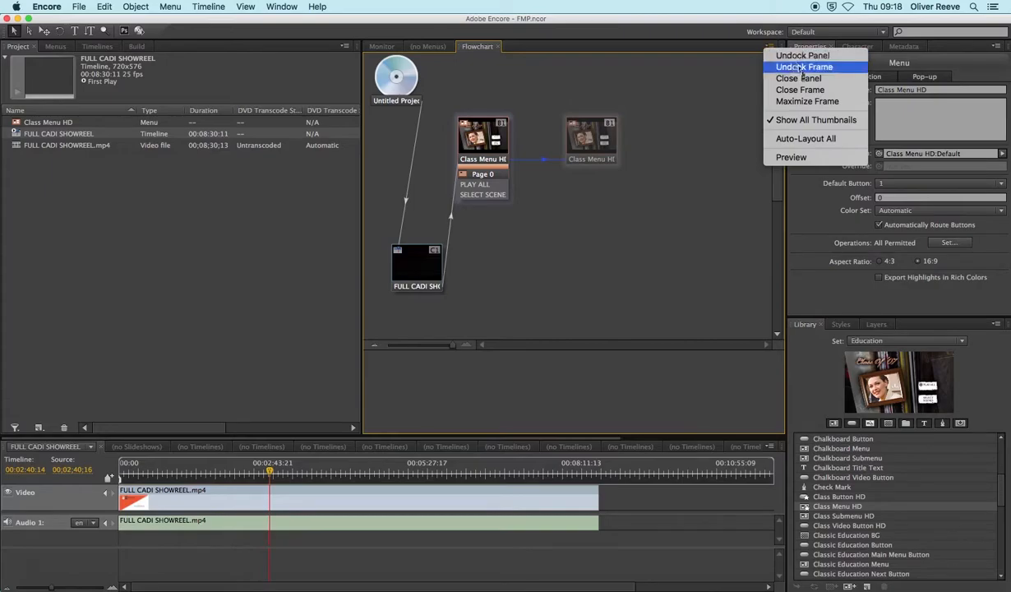
click(725, 180)
right_click(724, 180)
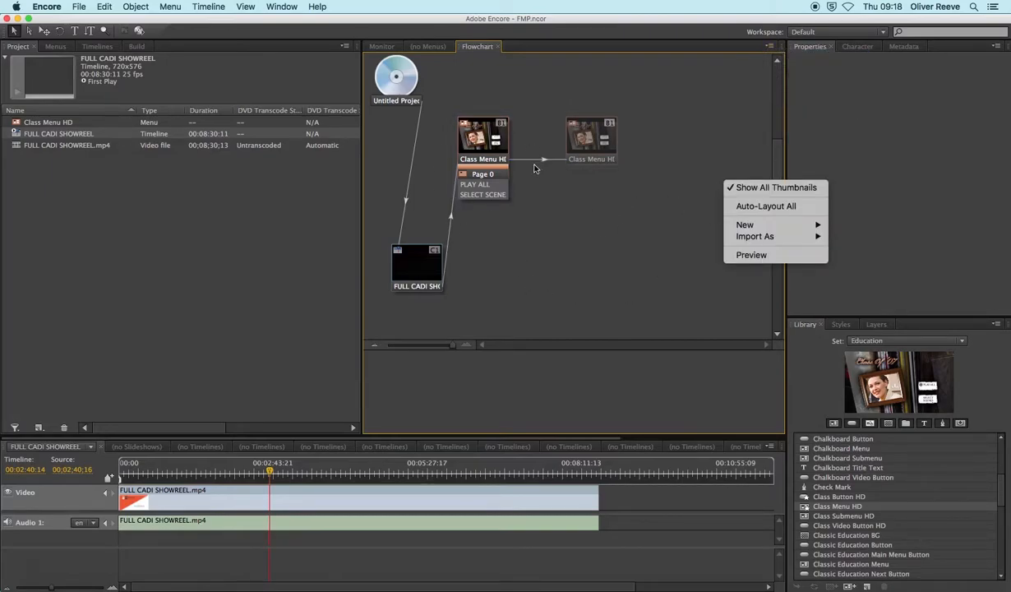
click(748, 206)
scroll(655, 134, down, 5)
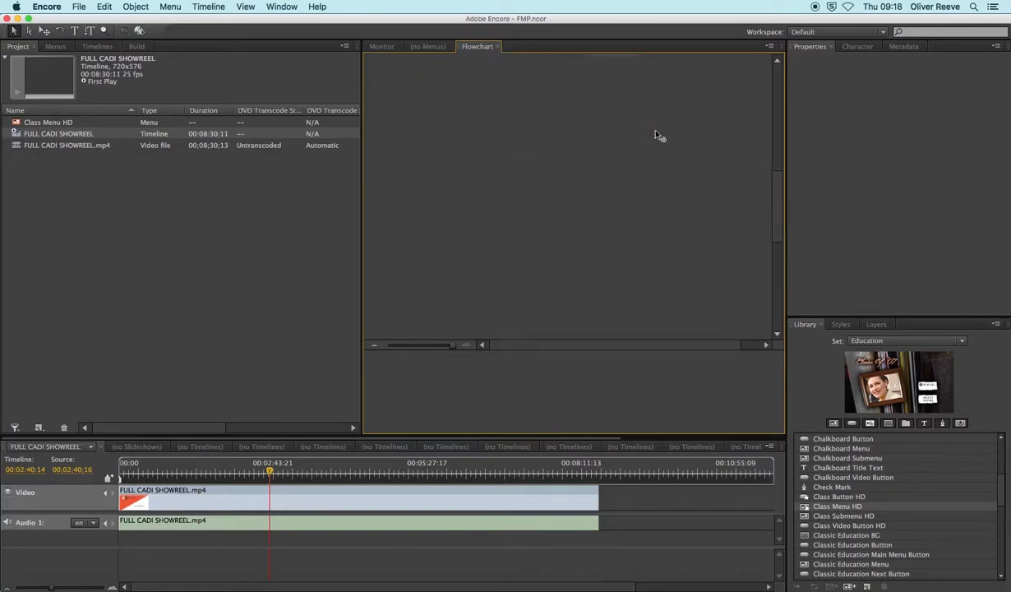
scroll(657, 136, up, 5)
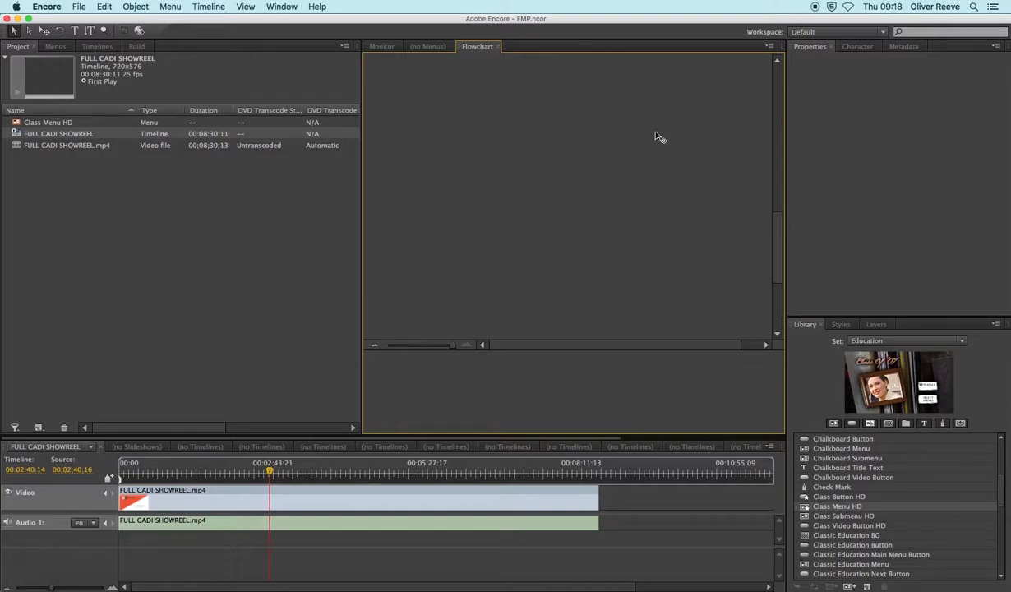
scroll(655, 148, down, 2)
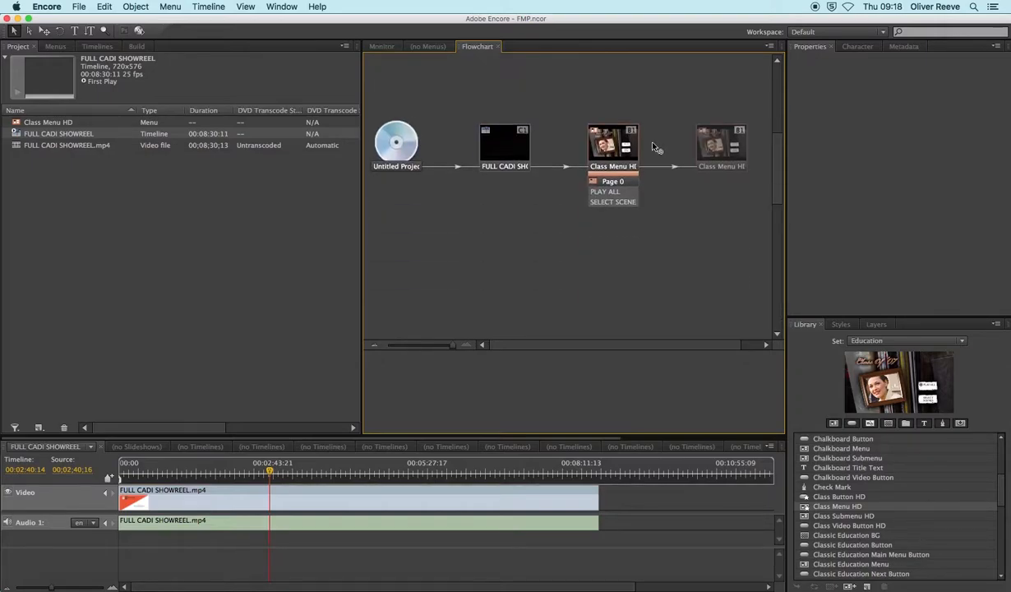
- Open Class Menu HD for editing in Photoshop, leaving the missing BickhamScriptPro Semibold font unresolved
click(612, 156)
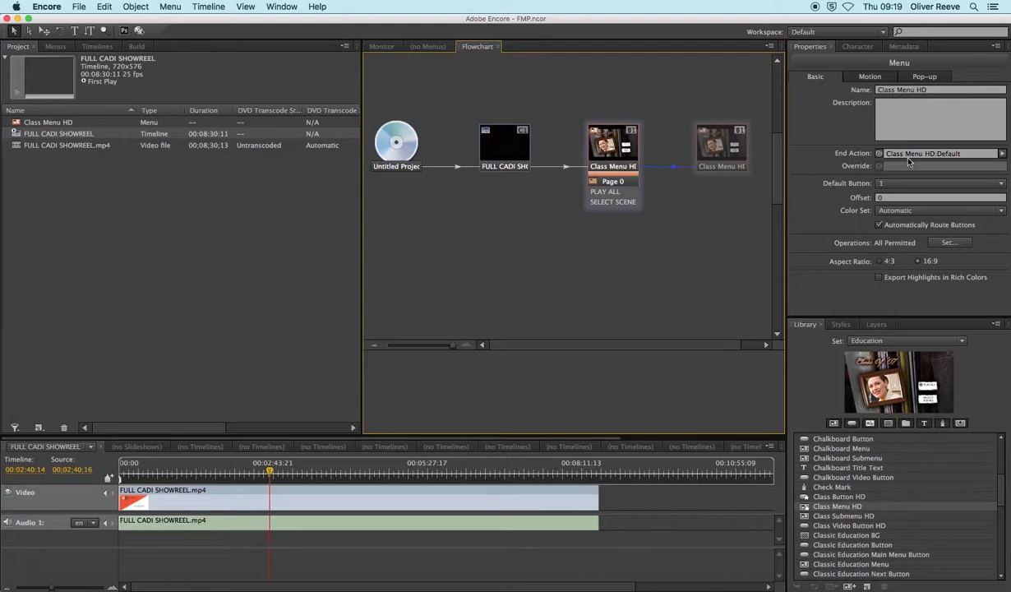
right_click(613, 146)
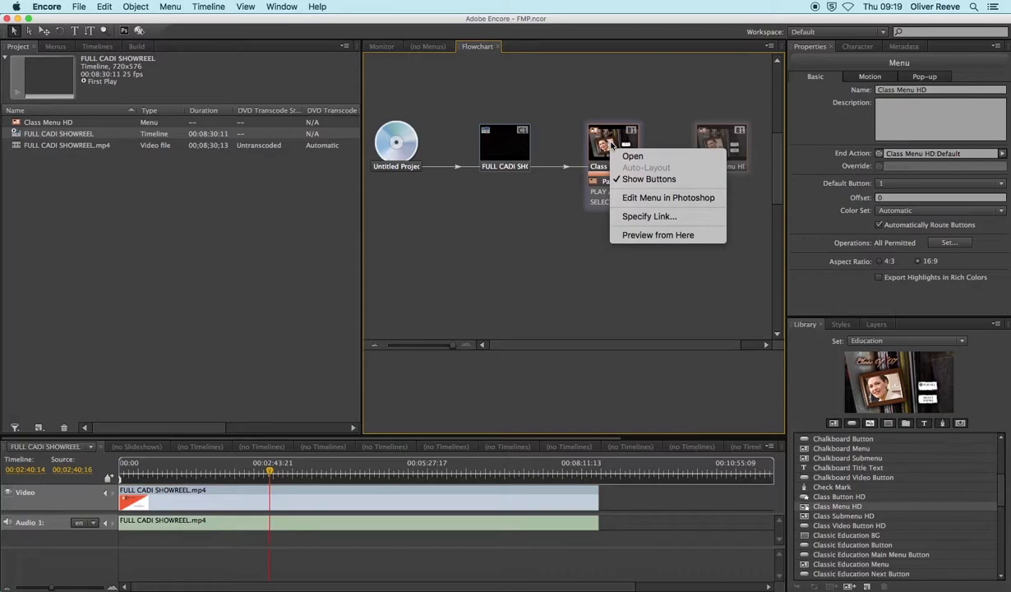
click(646, 199)
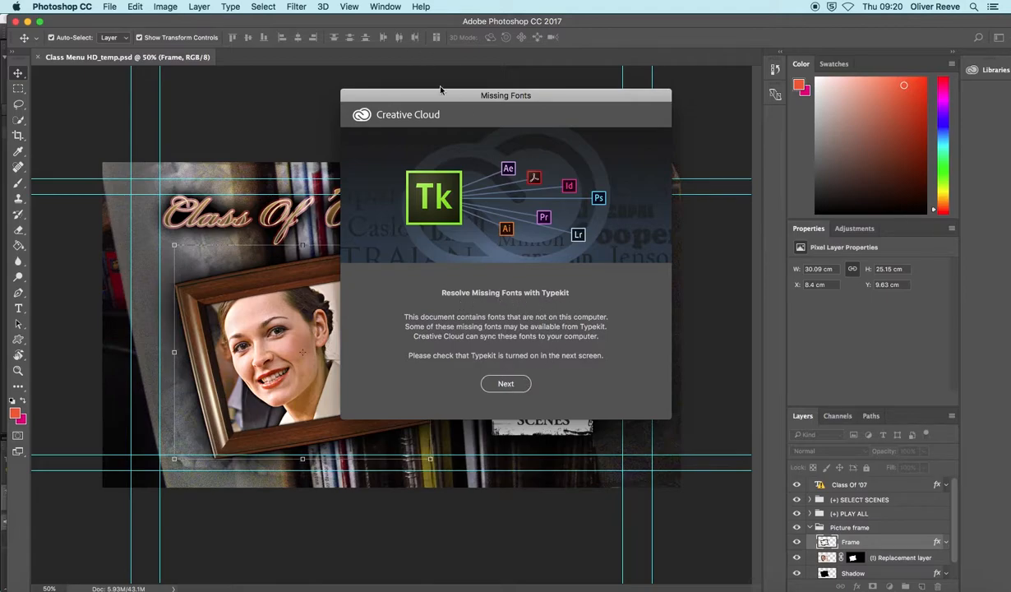
click(505, 384)
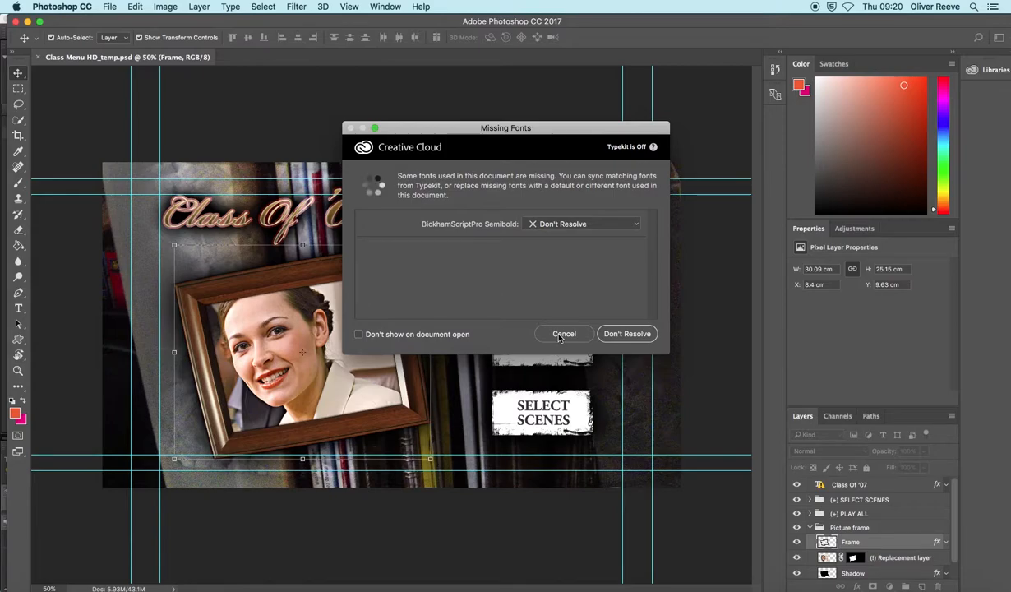
click(618, 335)
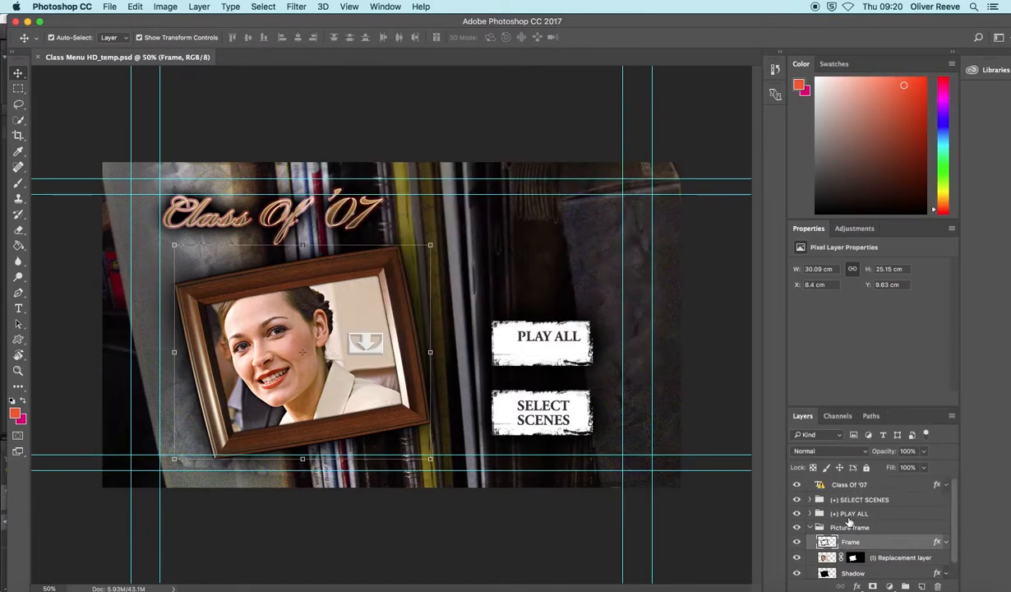
- Replace the Class Of '07 title with a new text box reading the author's first name plus "Tutorial", in Myriad Pro at 109 pt
click(820, 485)
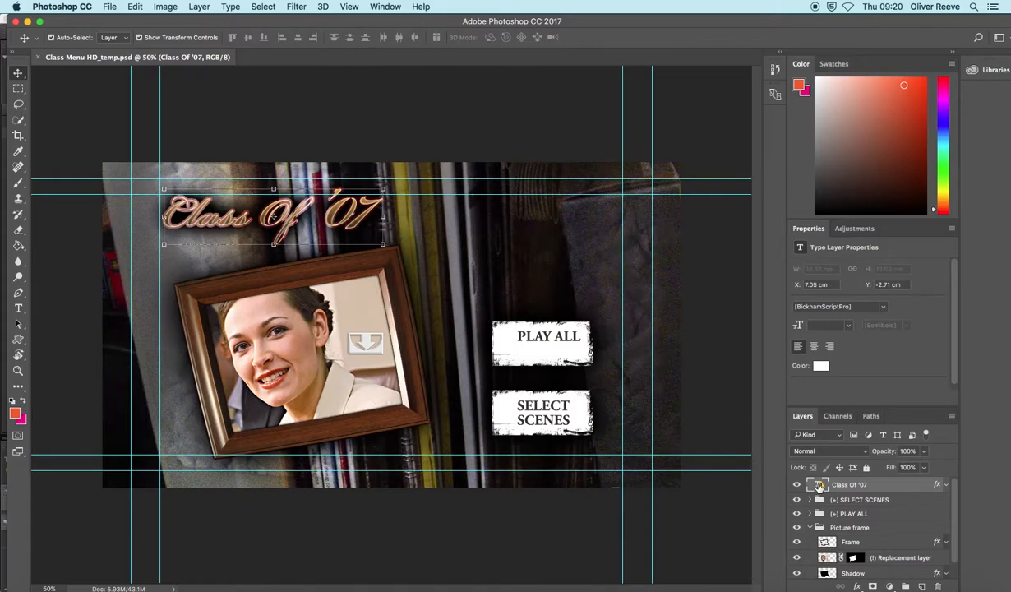
key(Delete)
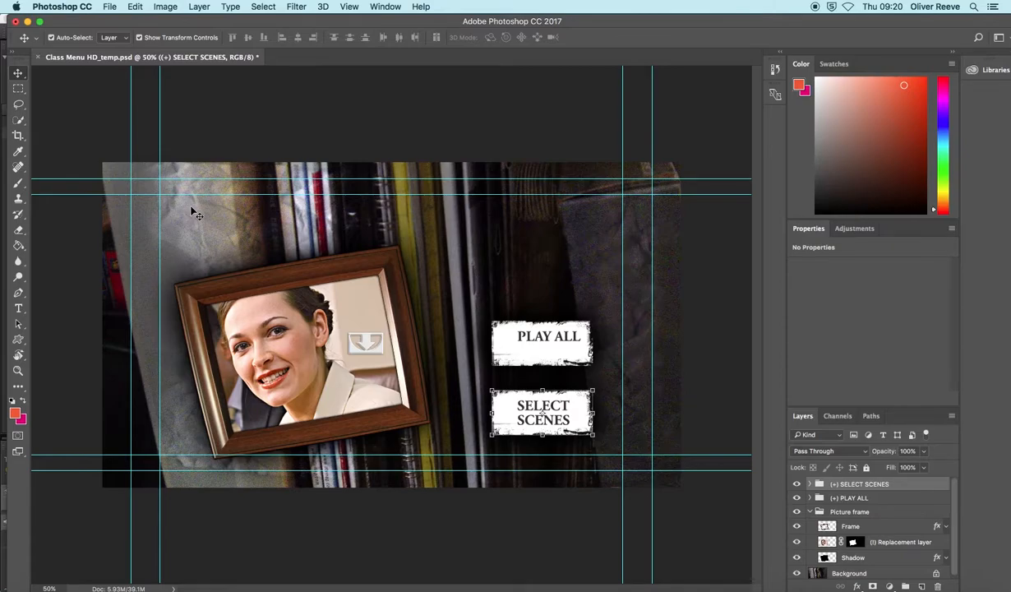
click(19, 310)
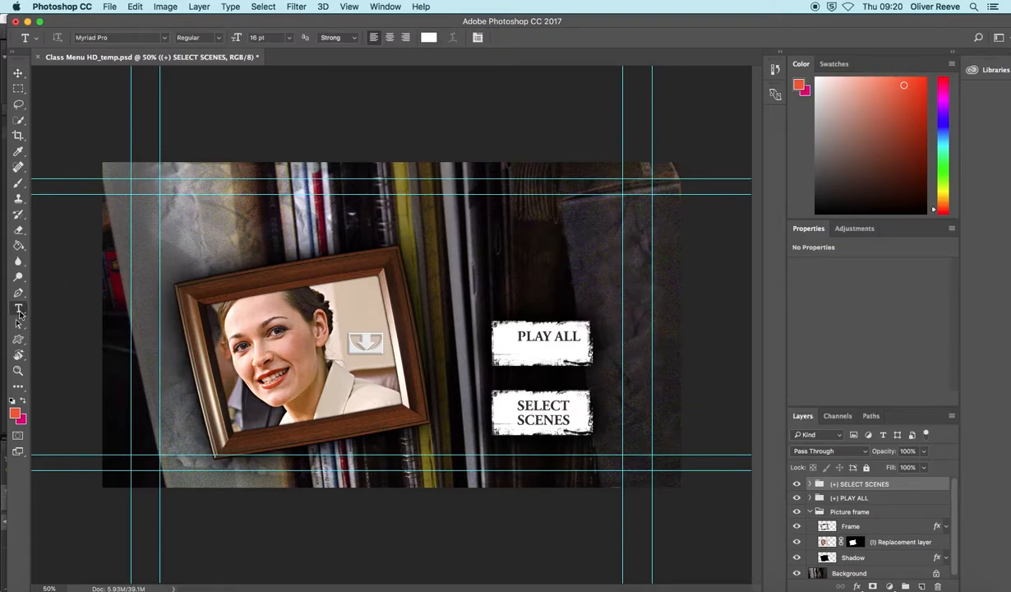
drag(161, 186, 417, 230)
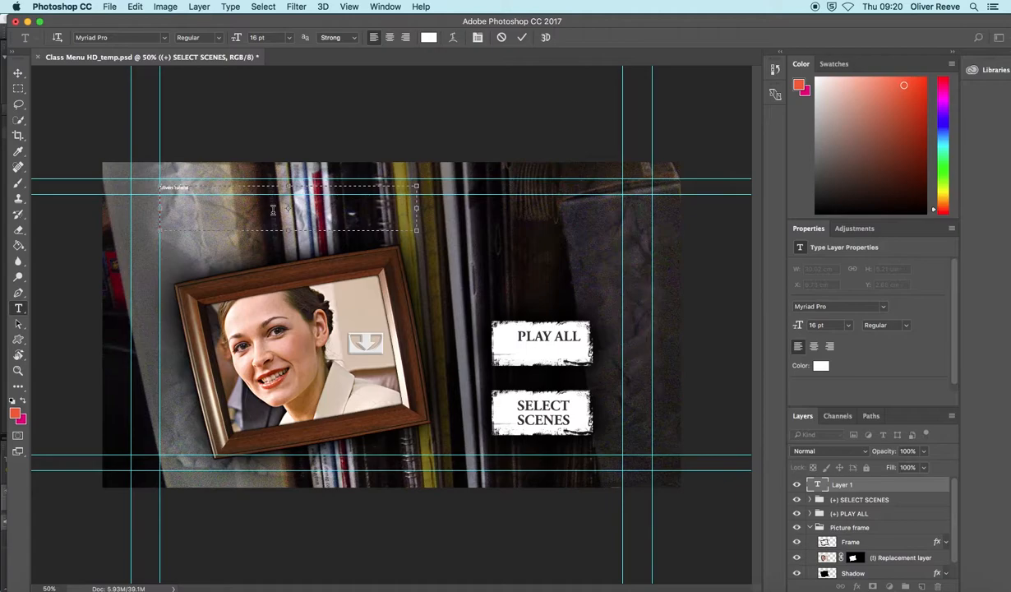
triple_click(180, 190)
drag(238, 41, 294, 44)
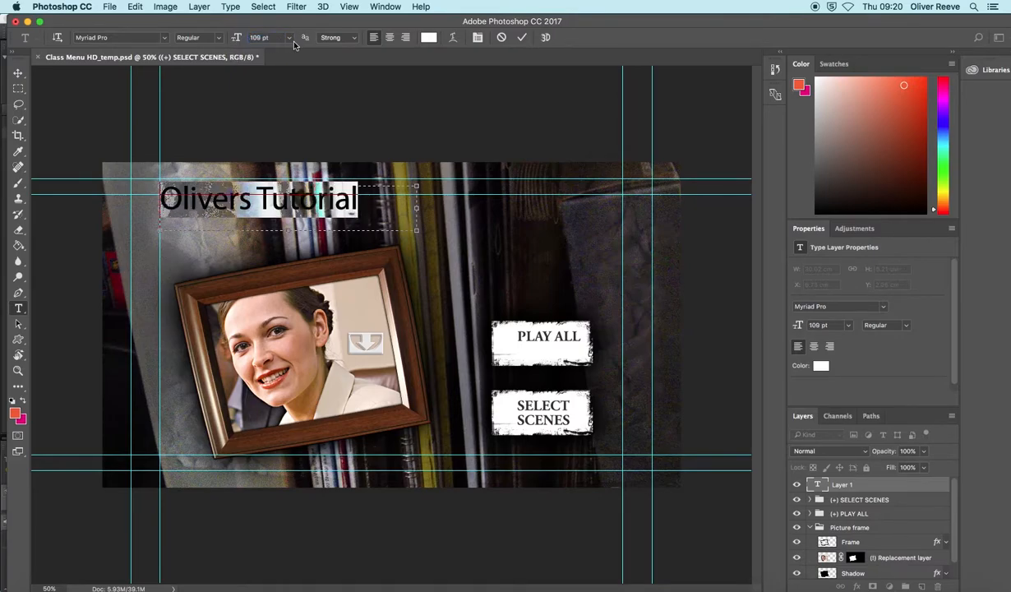
click(391, 200)
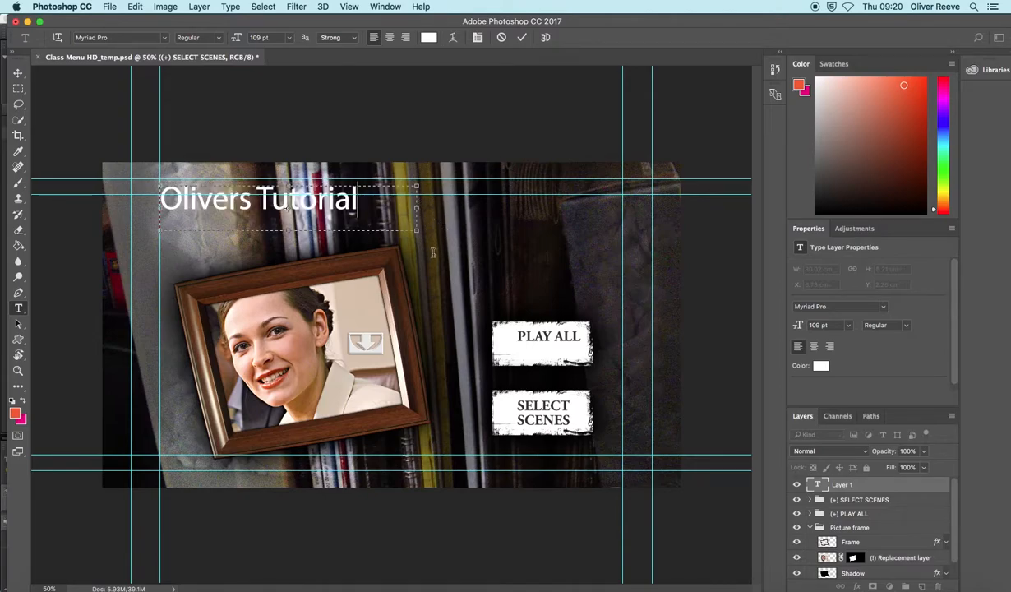
- Move the new title down to about Y 3.91 cm, just above the picture frame, and deselect it
click(18, 73)
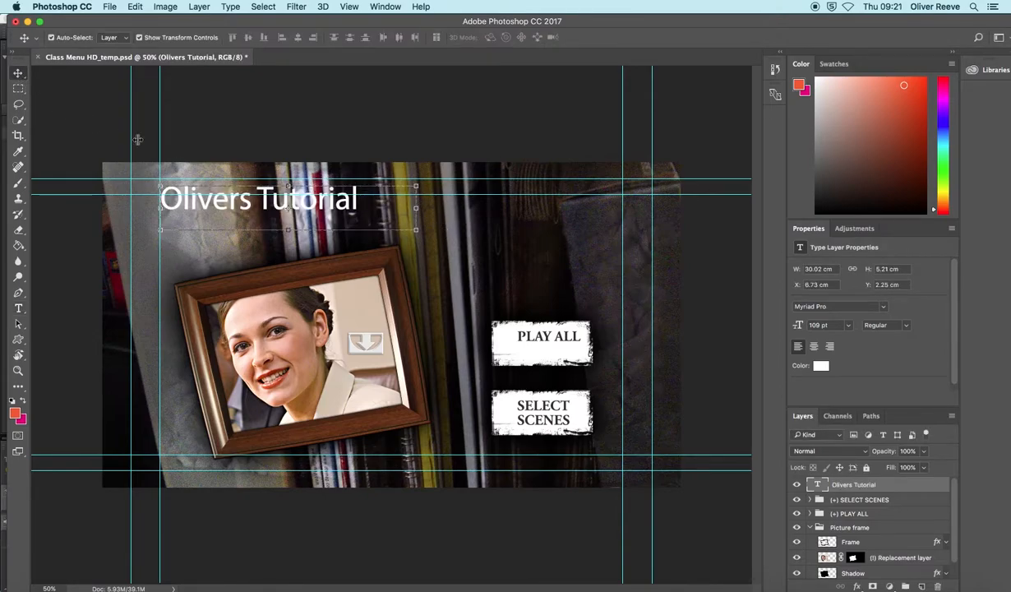
drag(300, 209, 303, 222)
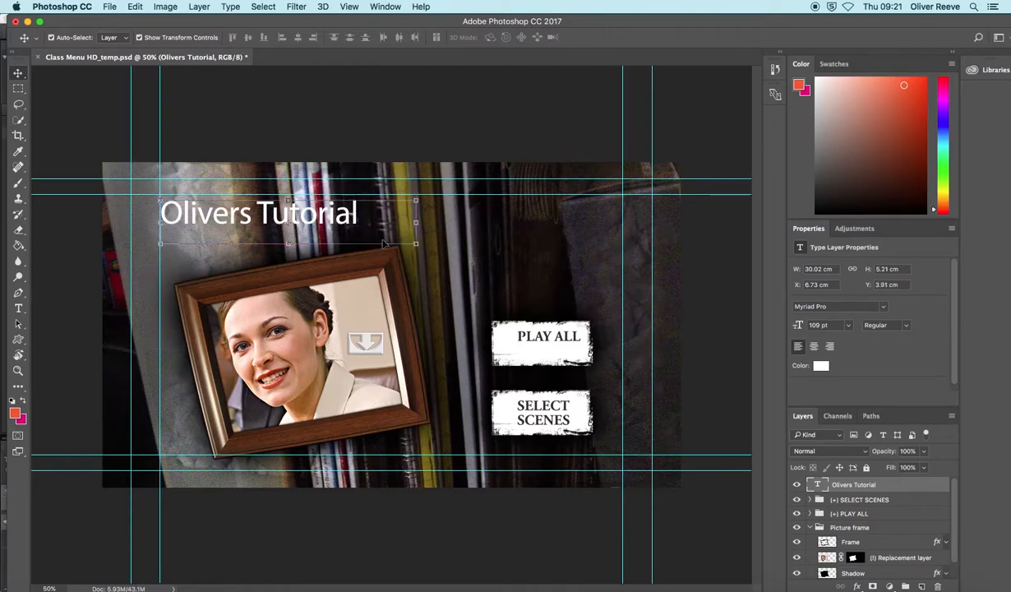
click(470, 244)
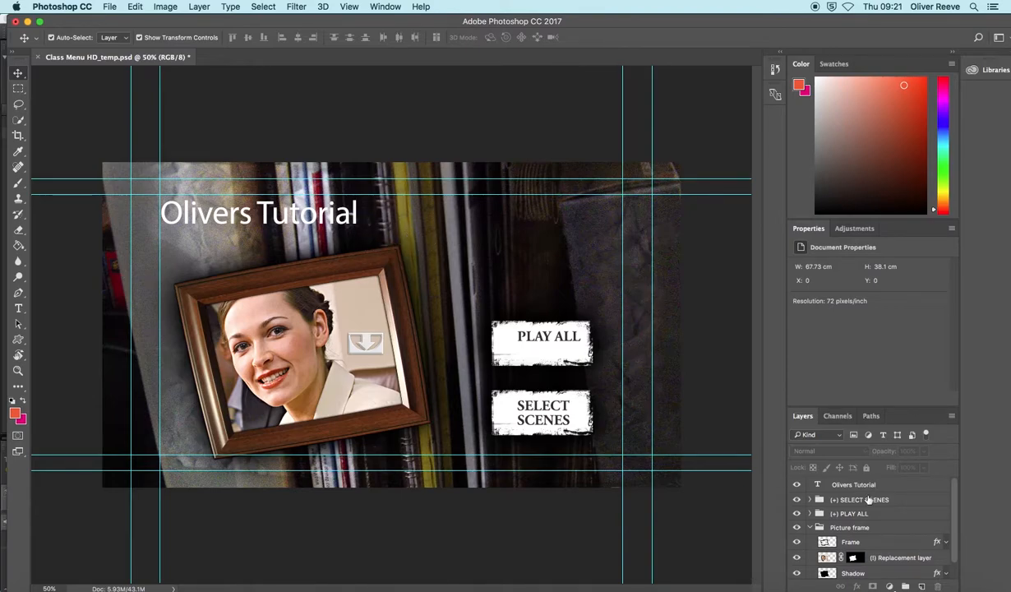
- Examine the menu's layer groups, toggling the SELECT SCENES group's visibility and inspecting its text and highlight layers
scroll(834, 481, down, 1)
scroll(838, 502, up, 1)
click(810, 528)
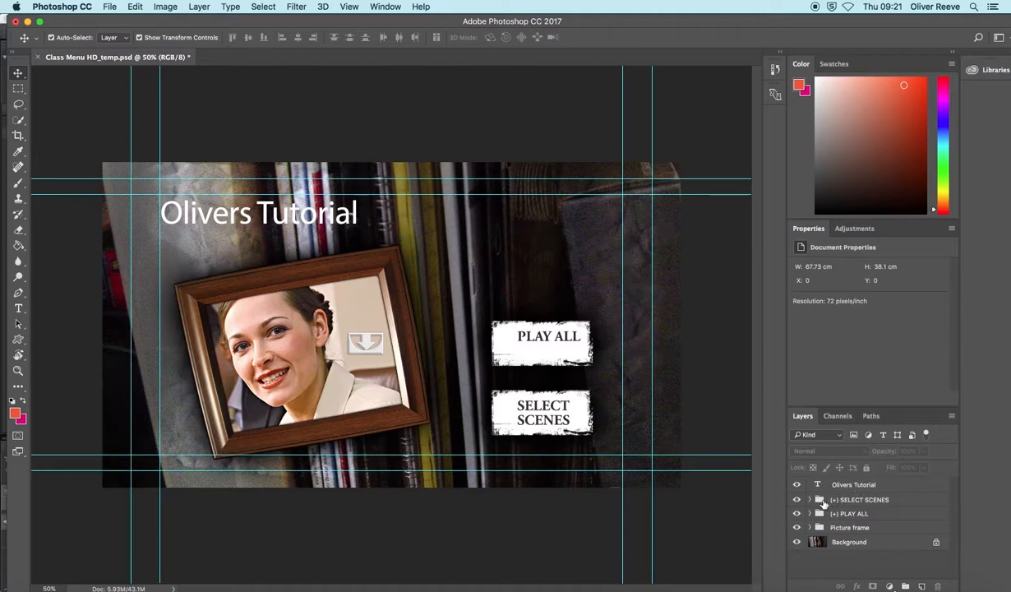
click(797, 500)
click(796, 500)
click(796, 502)
click(796, 502)
click(535, 401)
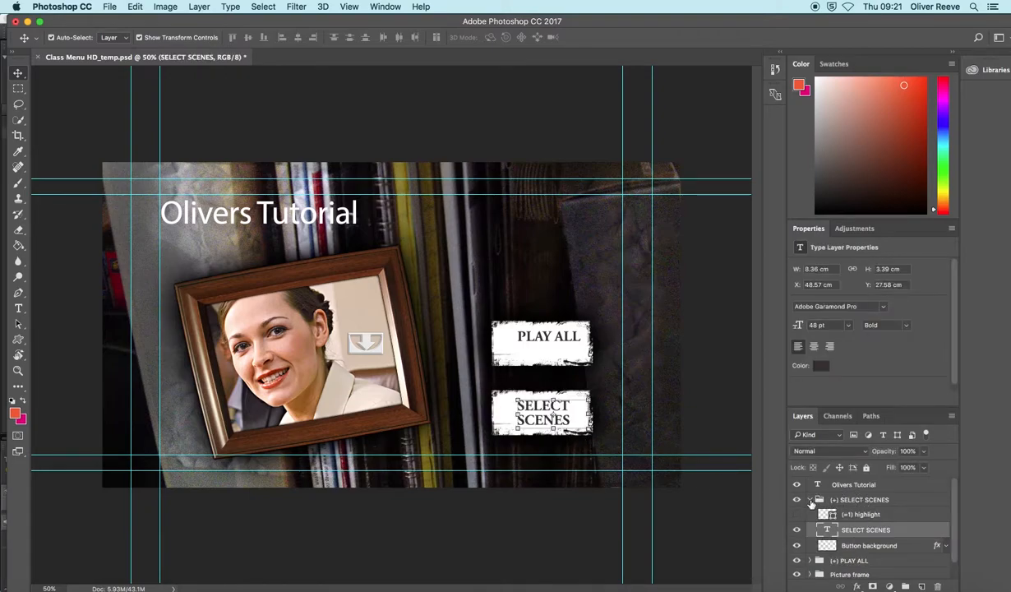
click(867, 516)
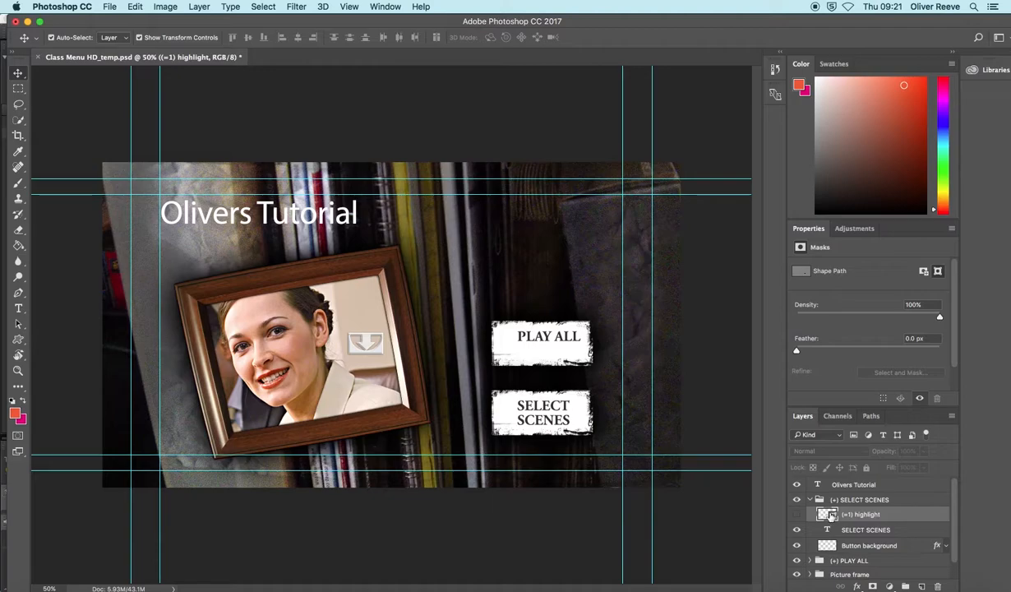
- Change the SELECT SCENES button text to "Special Features" and widen its text box to about 11.85 cm so it fits on one line
click(871, 530)
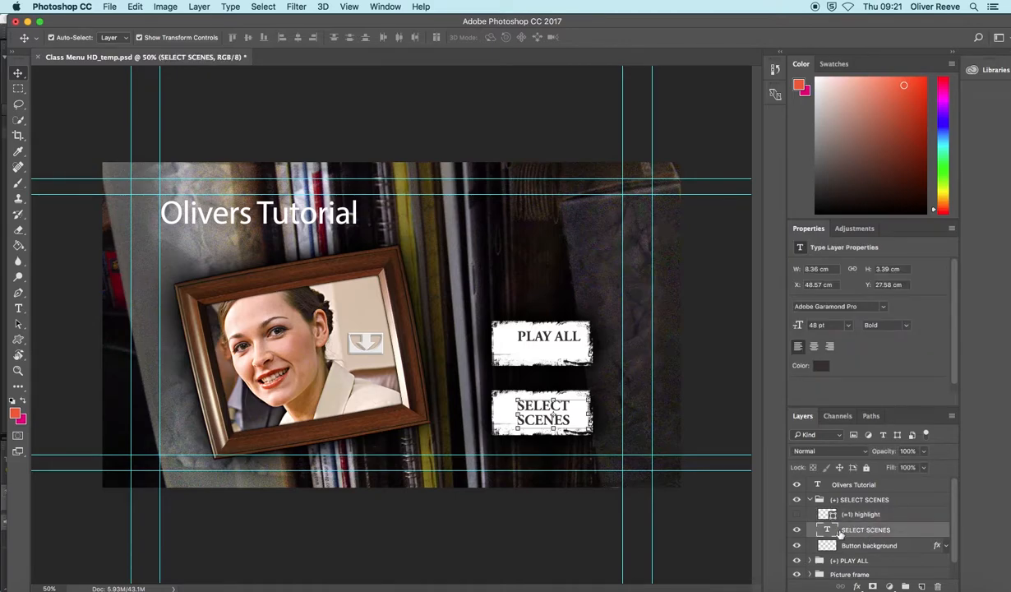
double_click(830, 531)
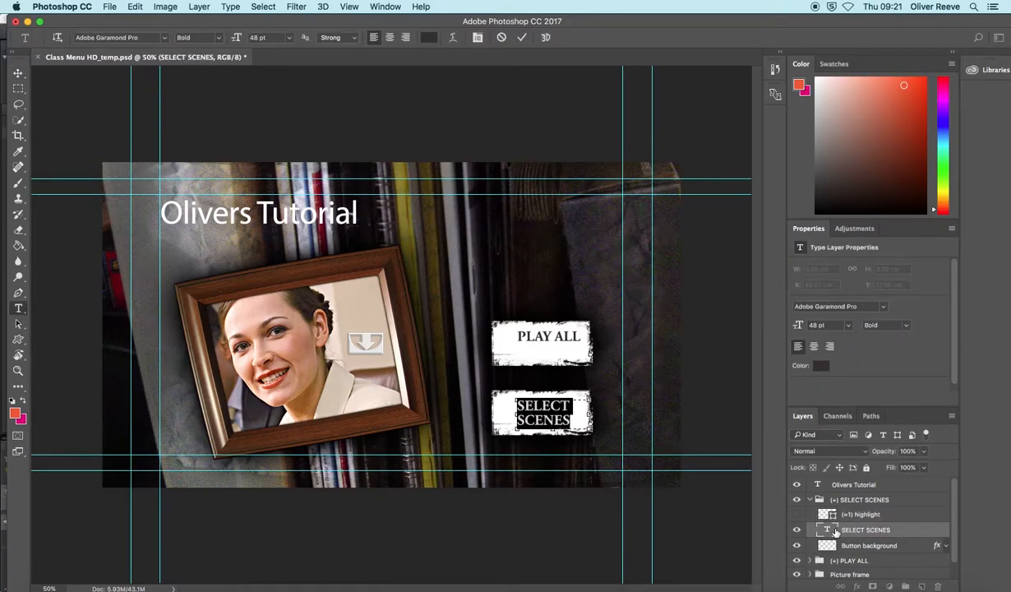
text(Special )
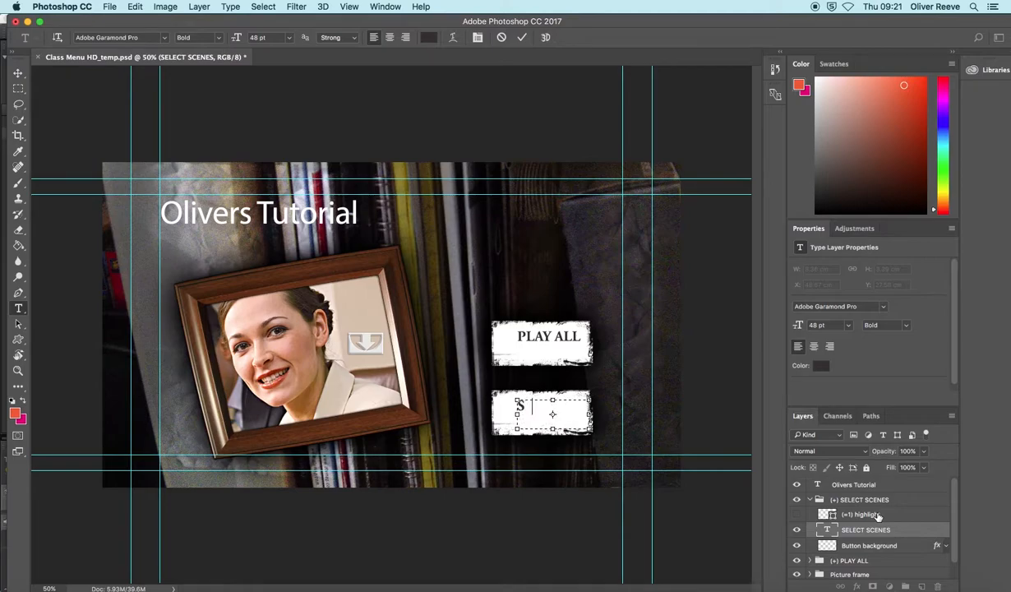
text(Features)
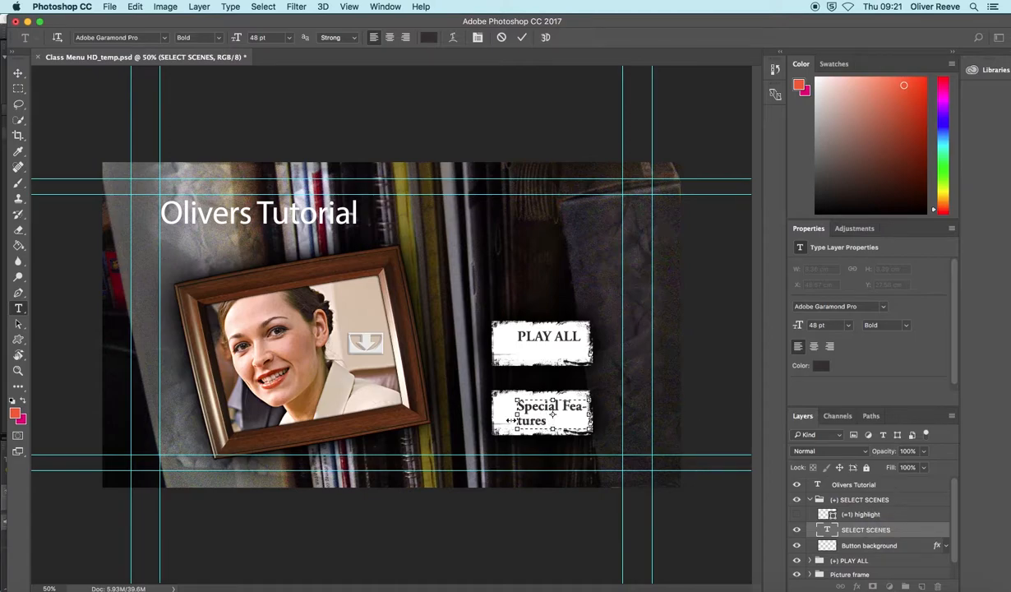
drag(517, 414, 491, 415)
drag(591, 416, 594, 417)
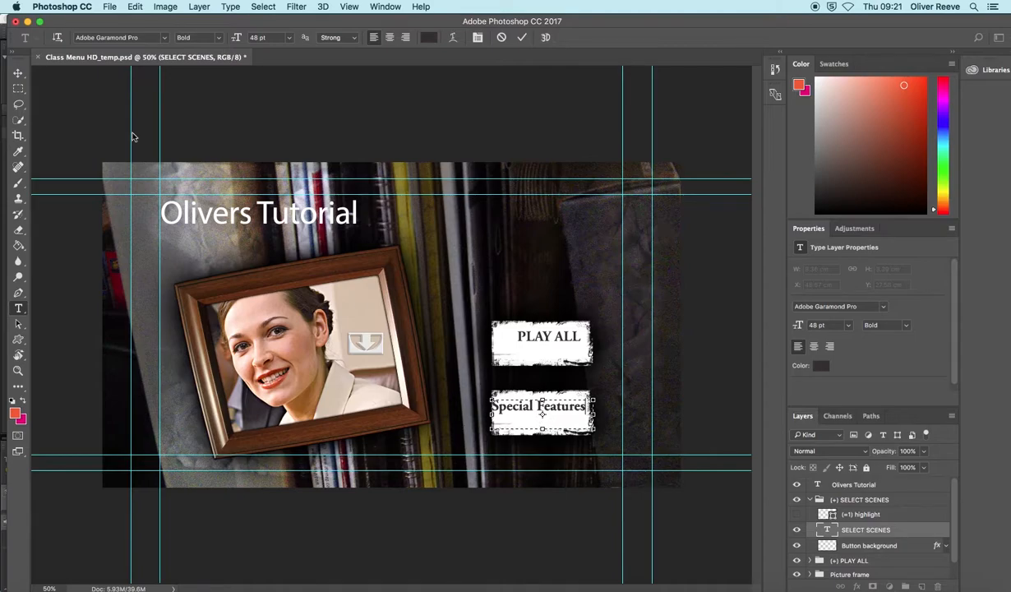
click(19, 74)
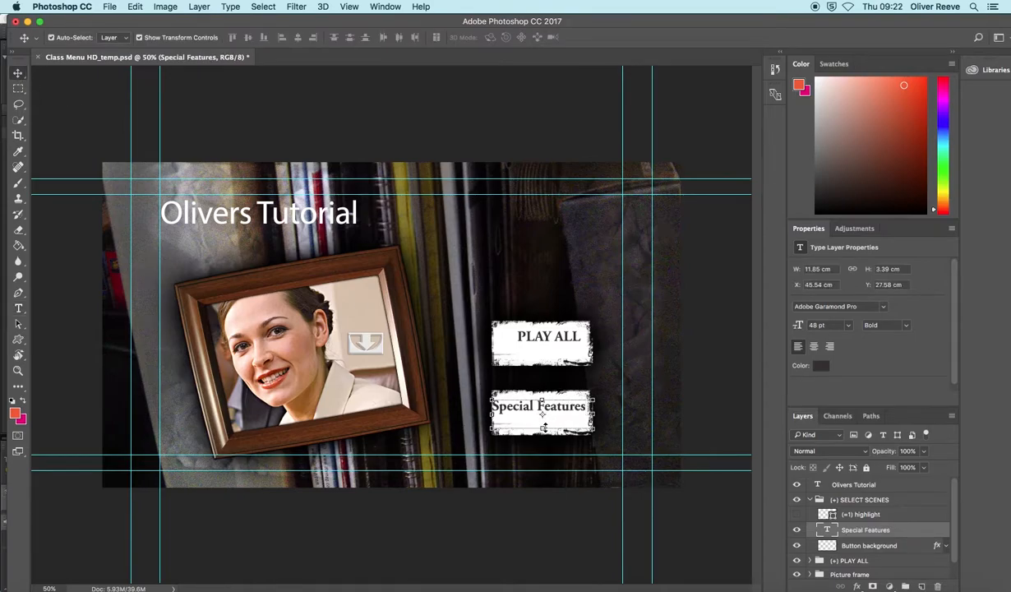
- Reposition the Special Features text within its button background at about X 45.57 cm, Y 28.32 cm
click(523, 422)
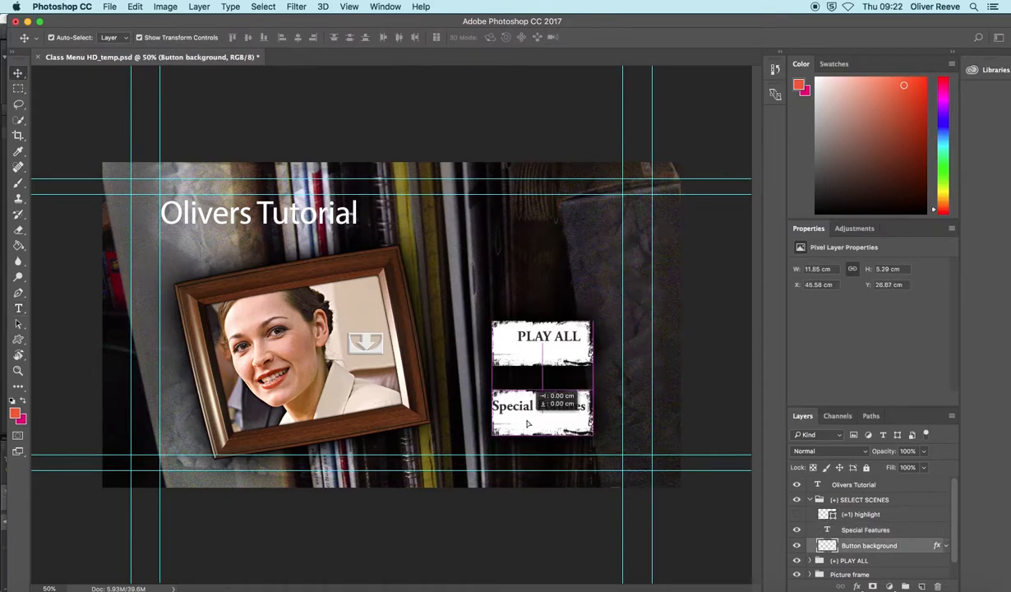
click(518, 414)
drag(514, 409, 516, 418)
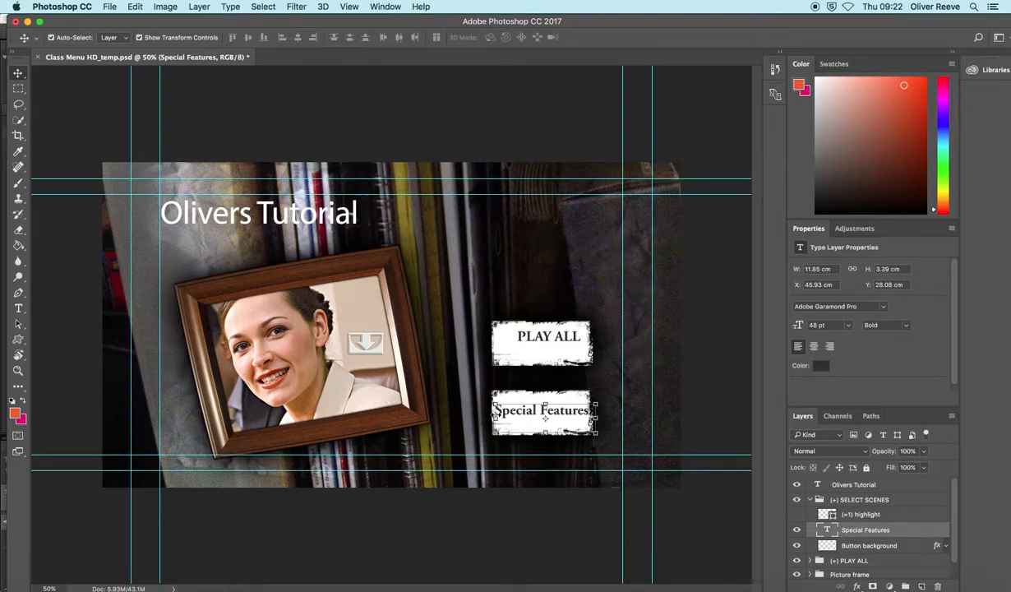
click(139, 38)
click(139, 37)
key(super+t)
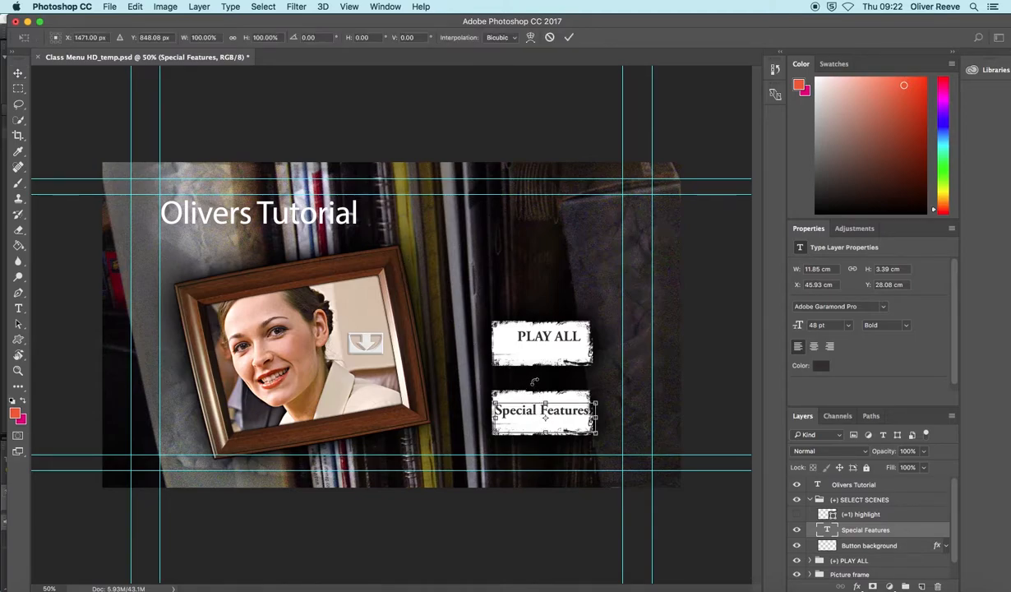
mouse_move(534, 416)
mouse_down()
mouse_move(547, 411)
mouse_move(532, 418)
mouse_up()
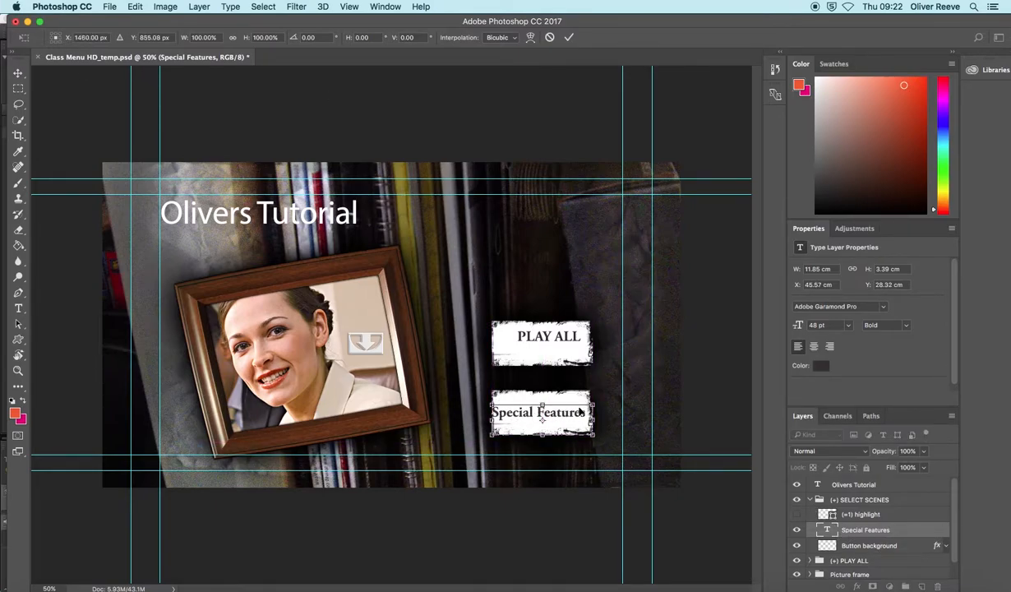
key(Return)
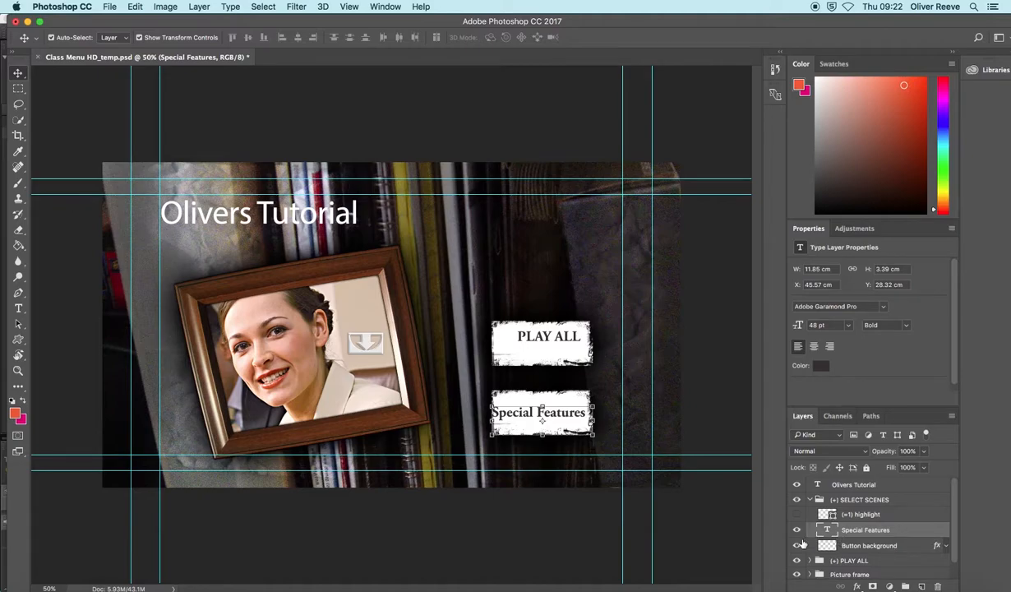
- Examine the Picture frame group's contents by toggling the visibility of its Frame and Replacement layer layers
click(812, 500)
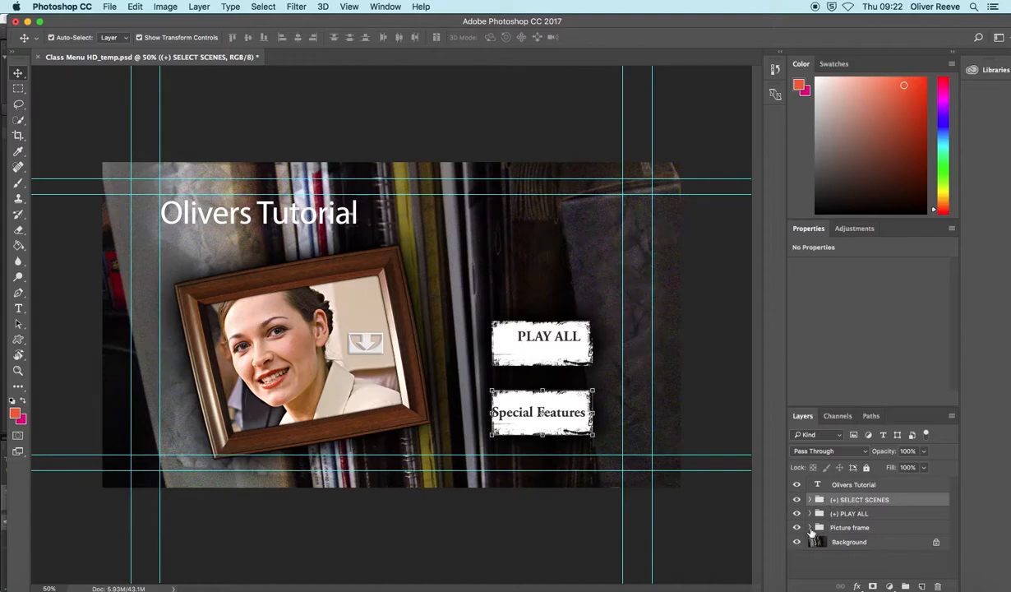
click(810, 528)
click(846, 541)
click(797, 541)
click(796, 542)
click(796, 542)
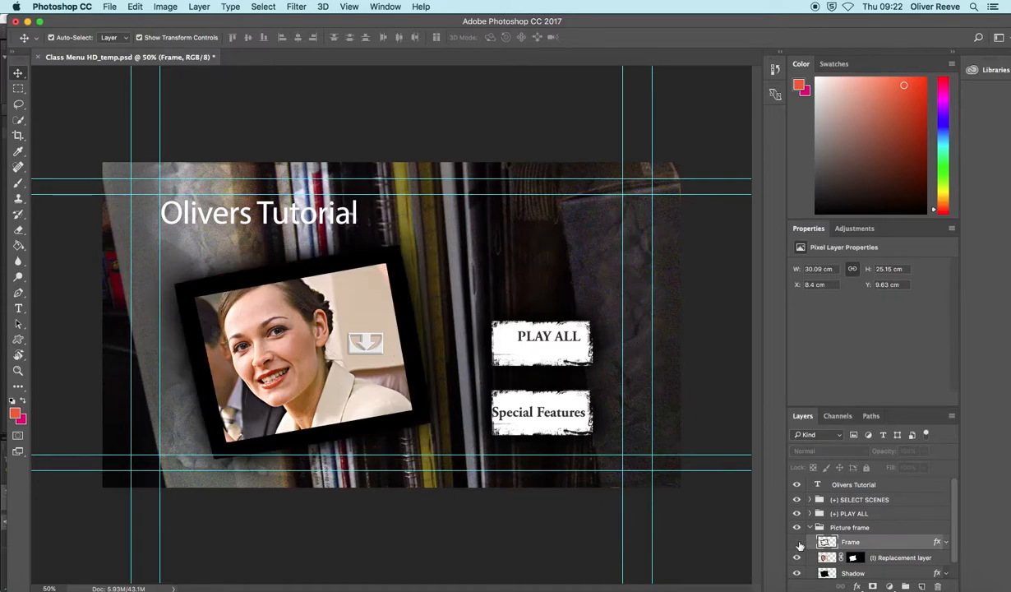
click(797, 542)
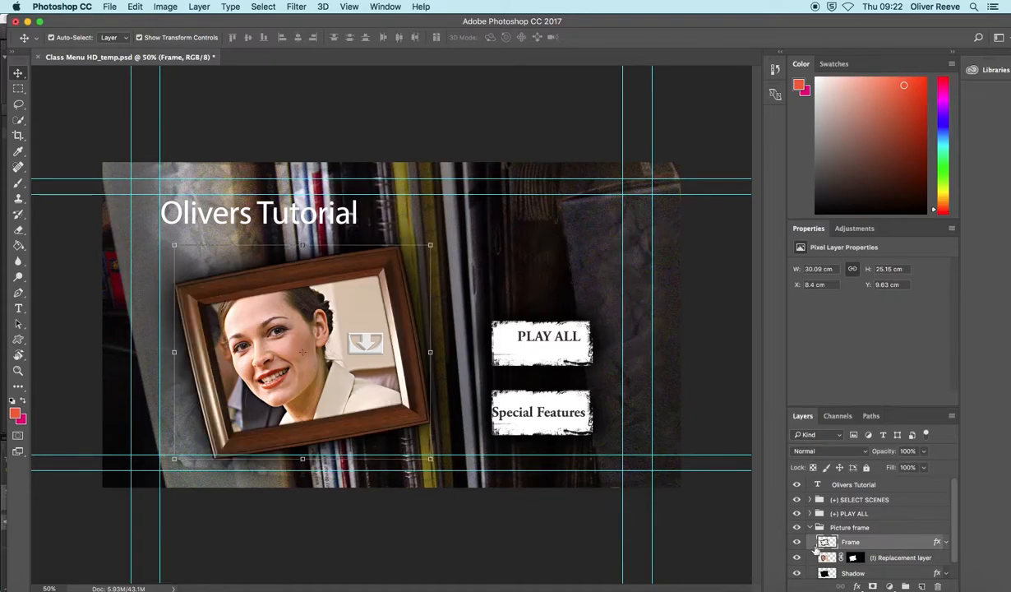
scroll(818, 547, down, 1)
click(827, 542)
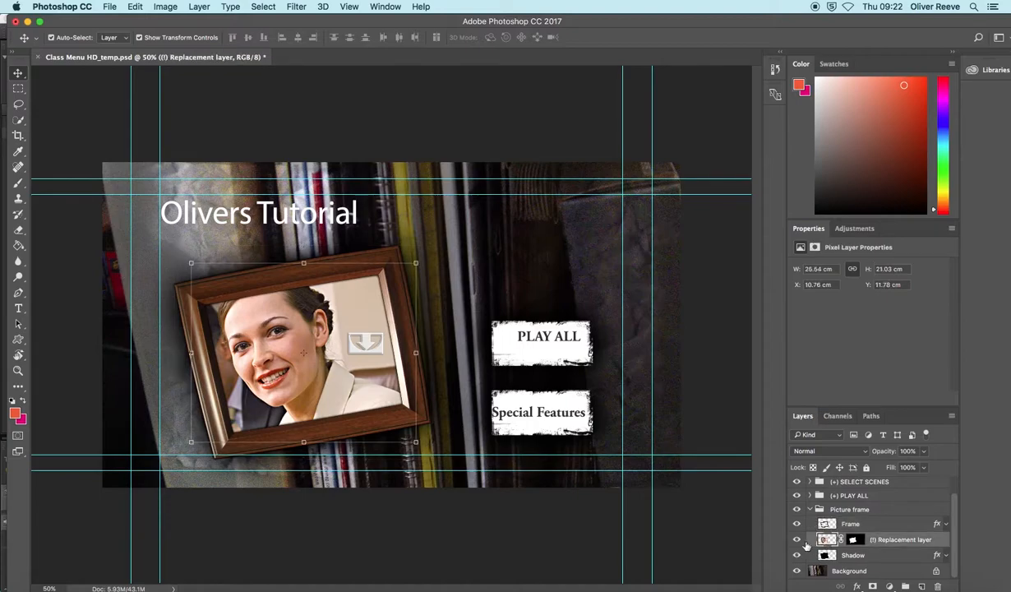
click(796, 539)
click(797, 539)
- Hide the Picture frame group and delete it with all its layers
click(795, 510)
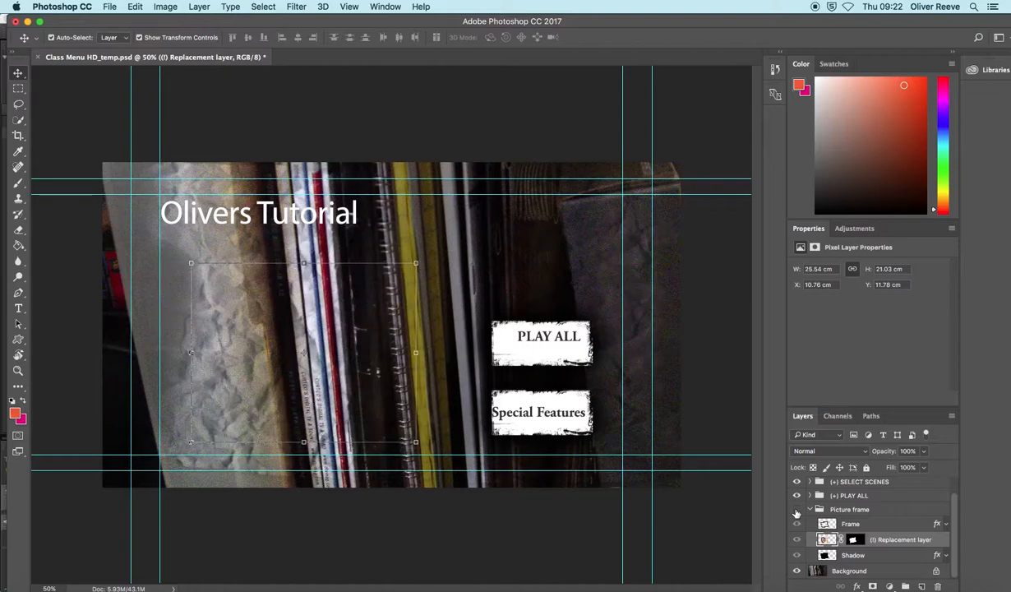
click(810, 510)
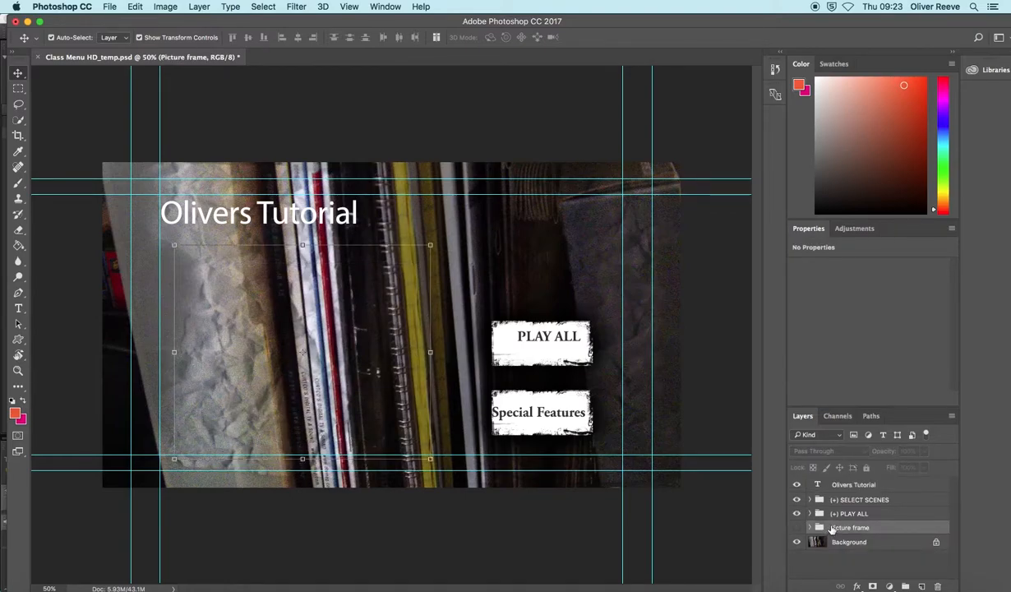
key(BackSpace)
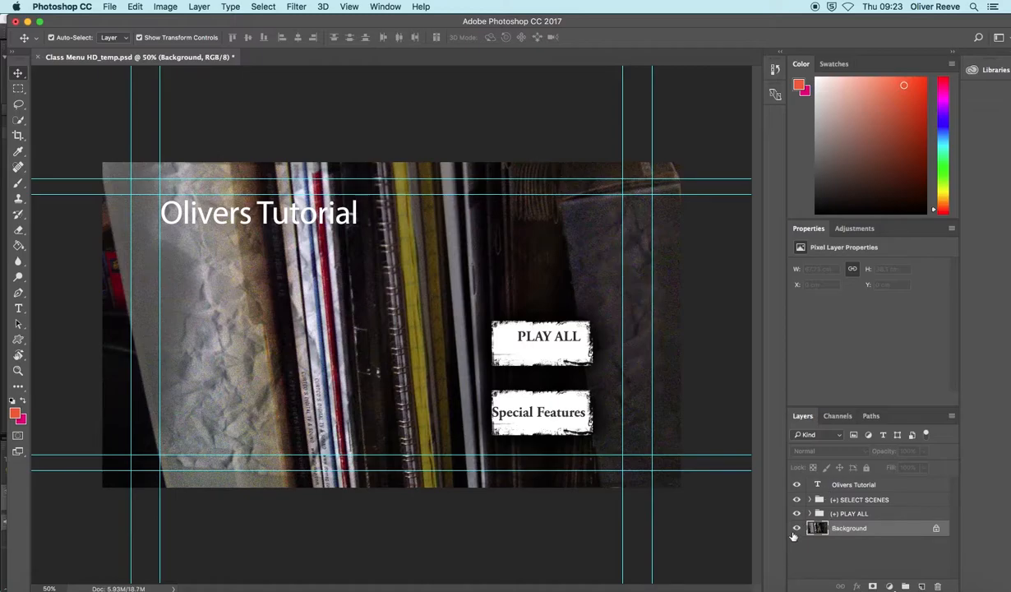
- Toggle the Background layer's visibility off and on to check the menu artwork without its backdrop
click(796, 530)
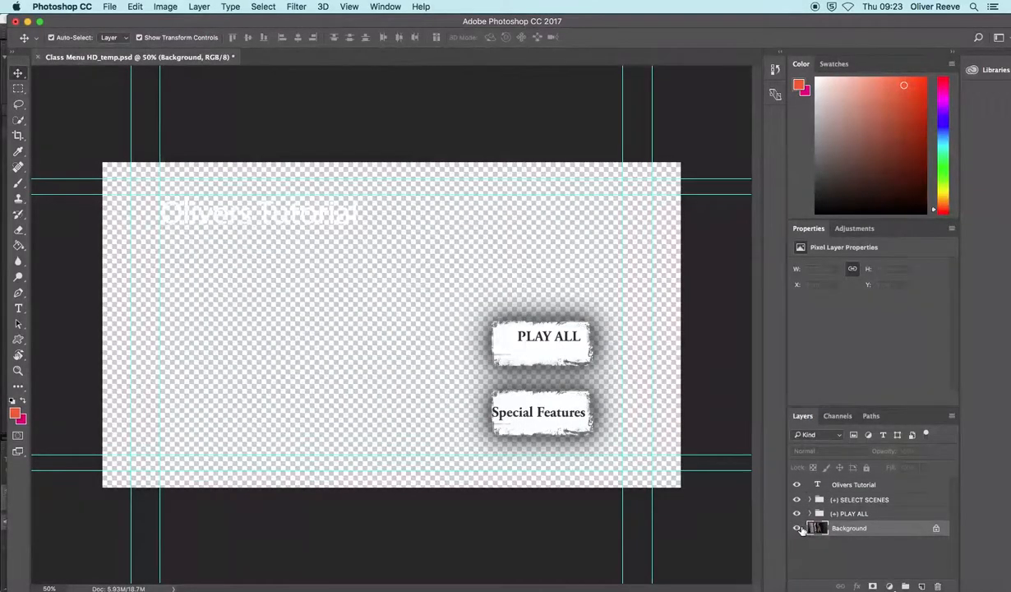
click(797, 529)
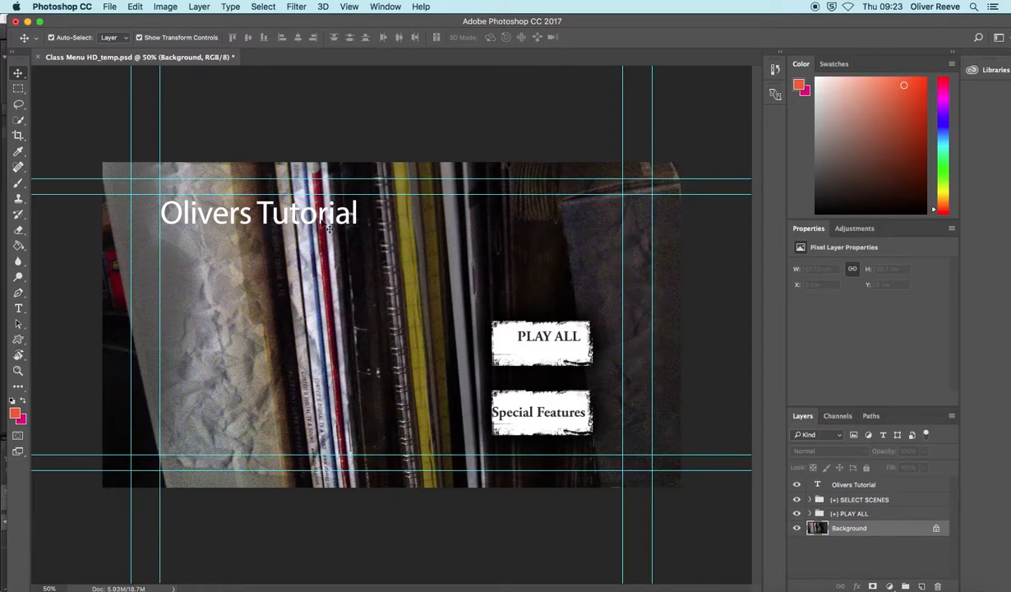
- Move the Photoshop window clear of the Encore project and save the edited Class Menu HD_temp.psd
drag(95, 22, 850, 14)
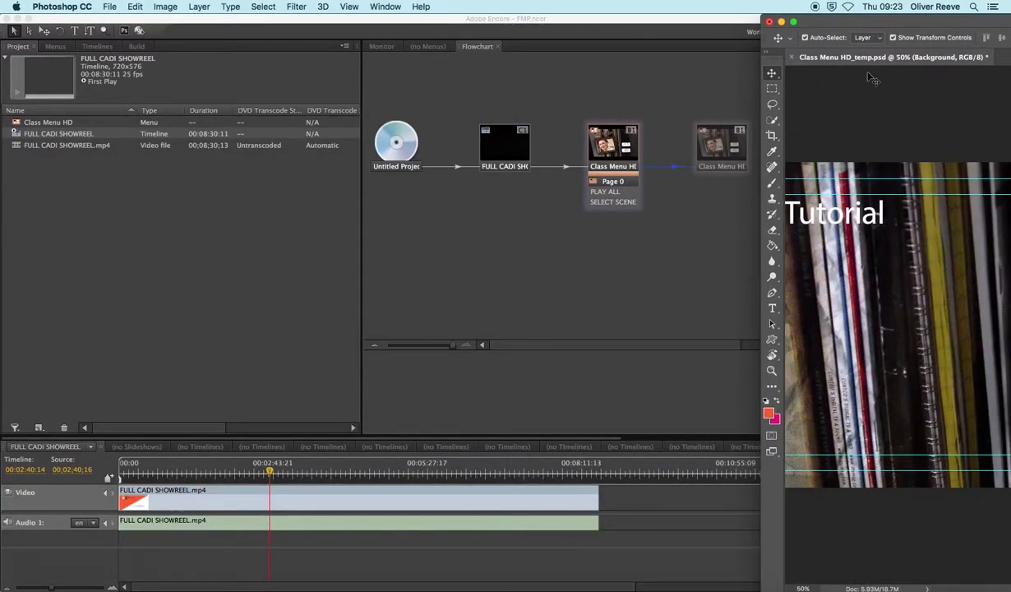
double_click(887, 22)
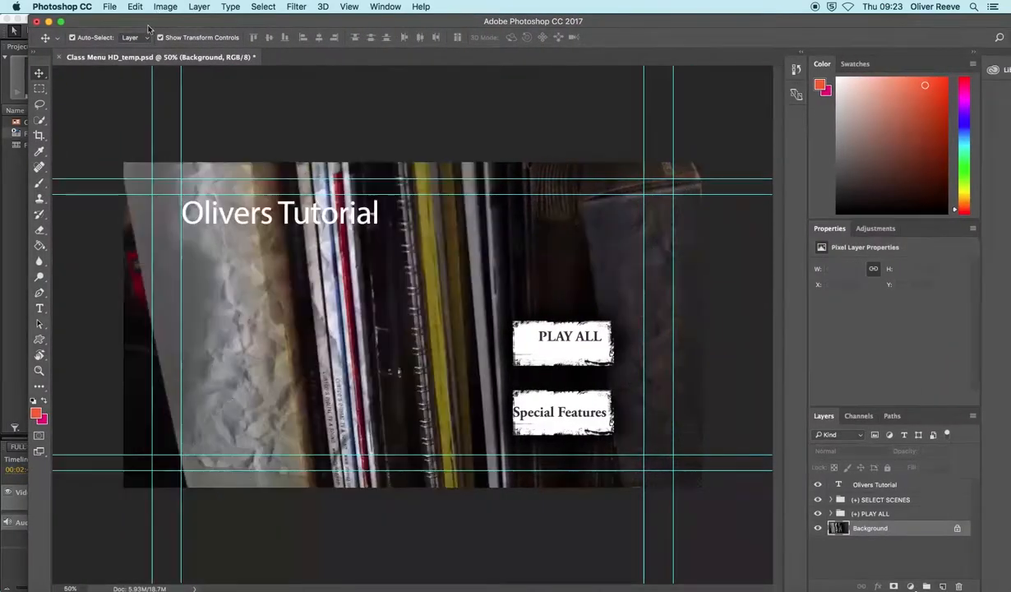
click(109, 8)
click(107, 7)
click(107, 8)
mouse_move(131, 279)
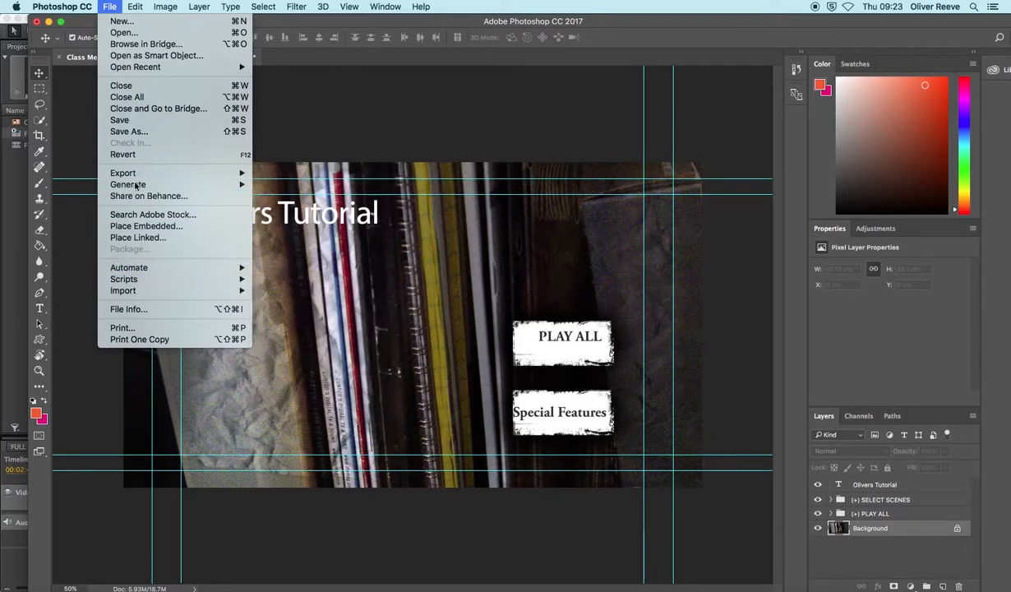
click(121, 120)
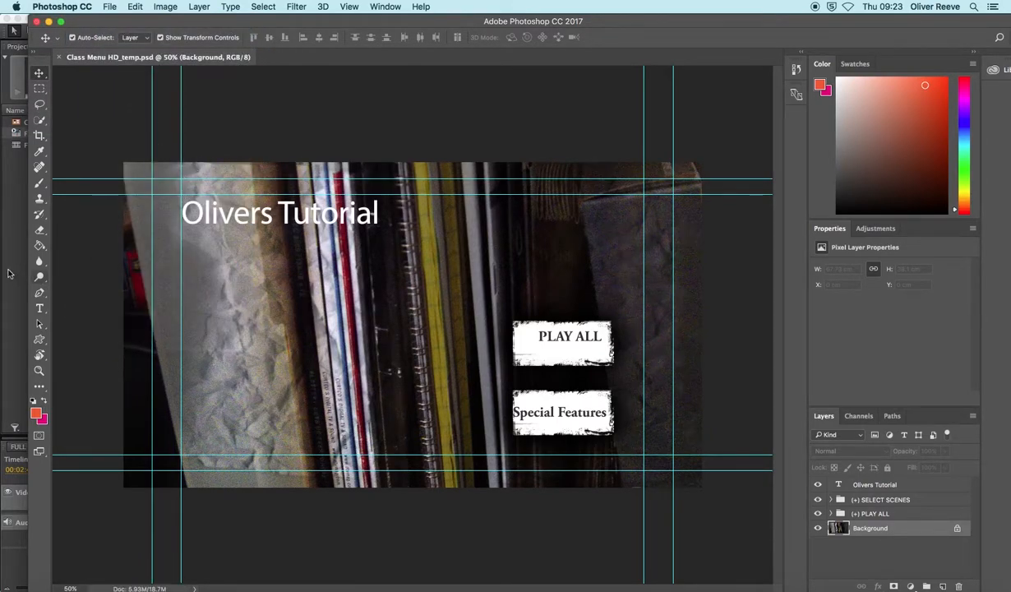
- Switch to Adobe Encore and open Class Menu HD from the flowchart to review the updated title and buttons
click(13, 272)
click(493, 271)
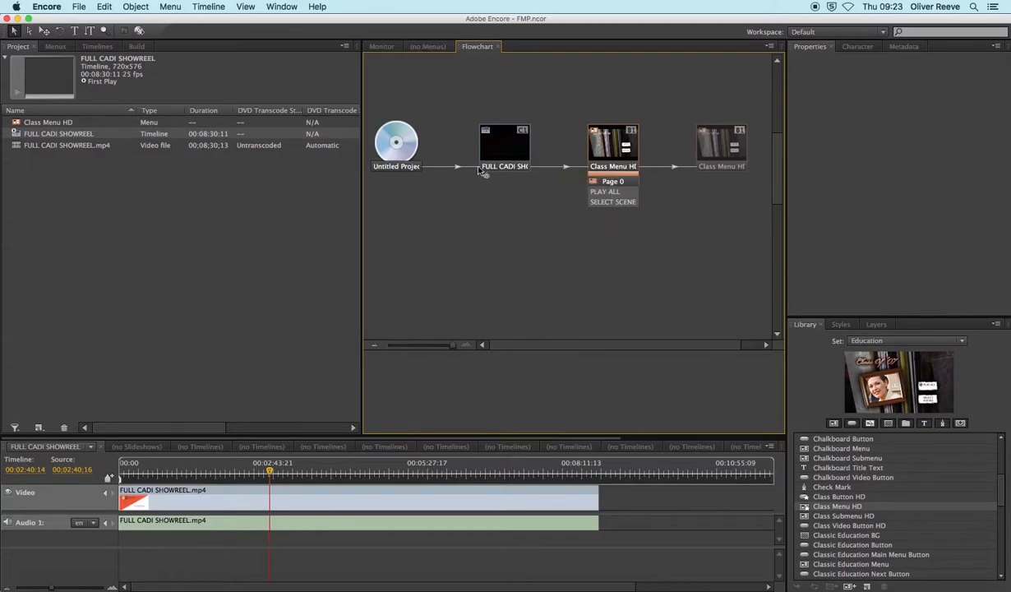
click(627, 148)
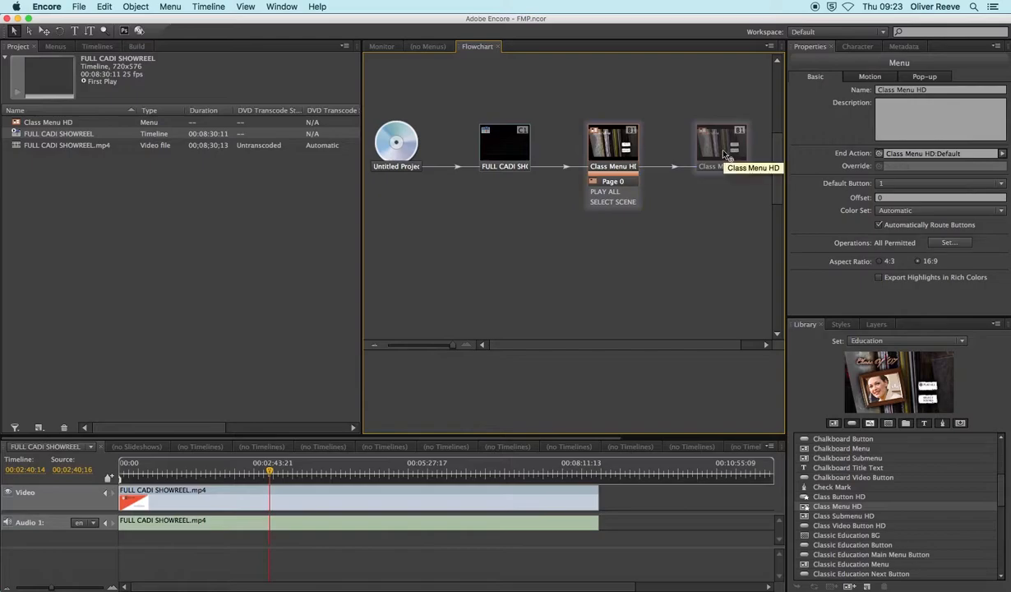
click(672, 174)
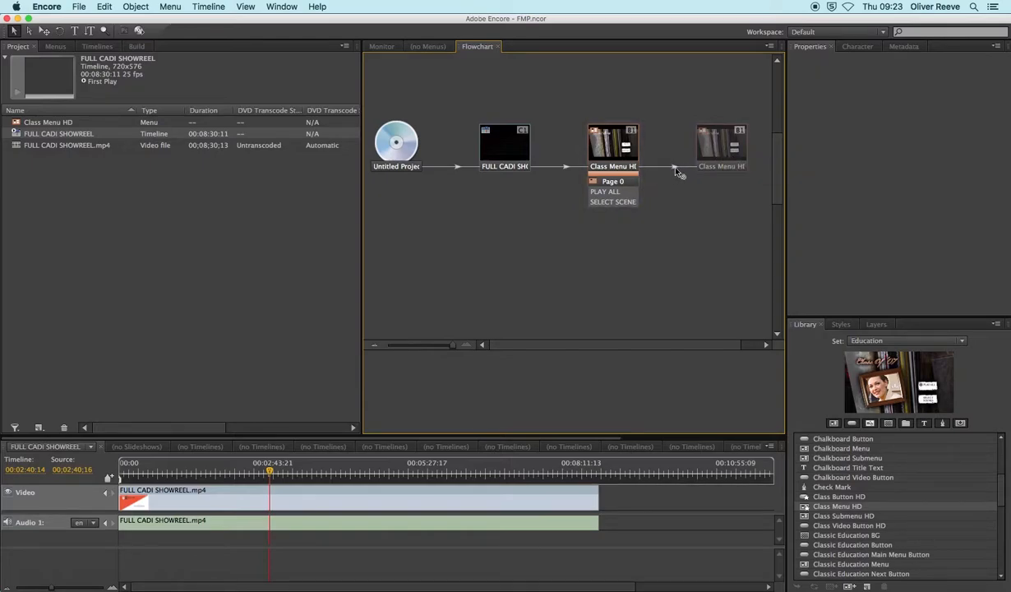
right_click(674, 168)
click(674, 171)
double_click(694, 162)
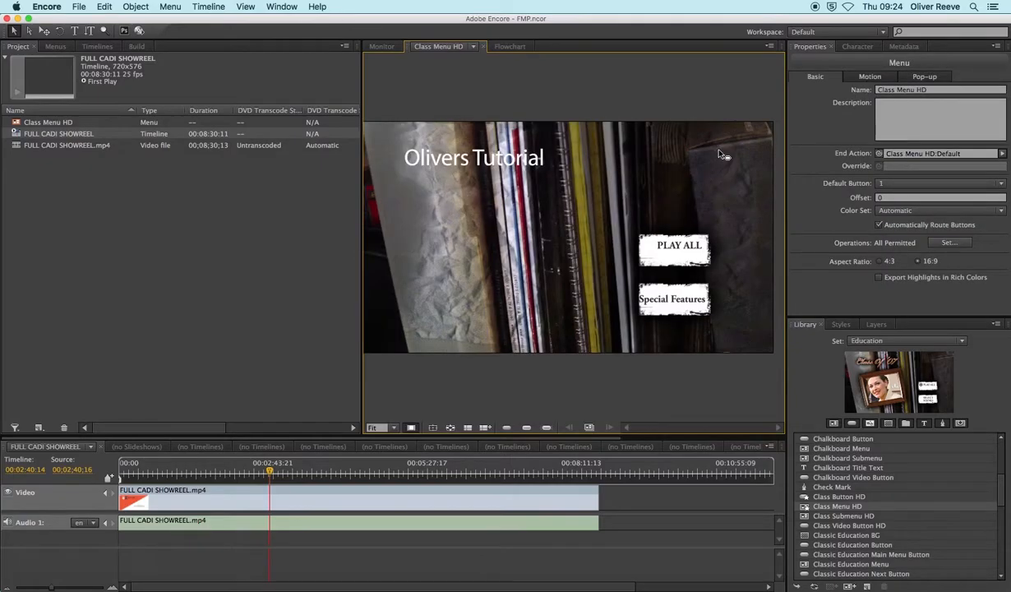
- Return to the flowchart and link the menu's PLAY ALL button to the FULL CADI SHOWREEL timeline
click(510, 47)
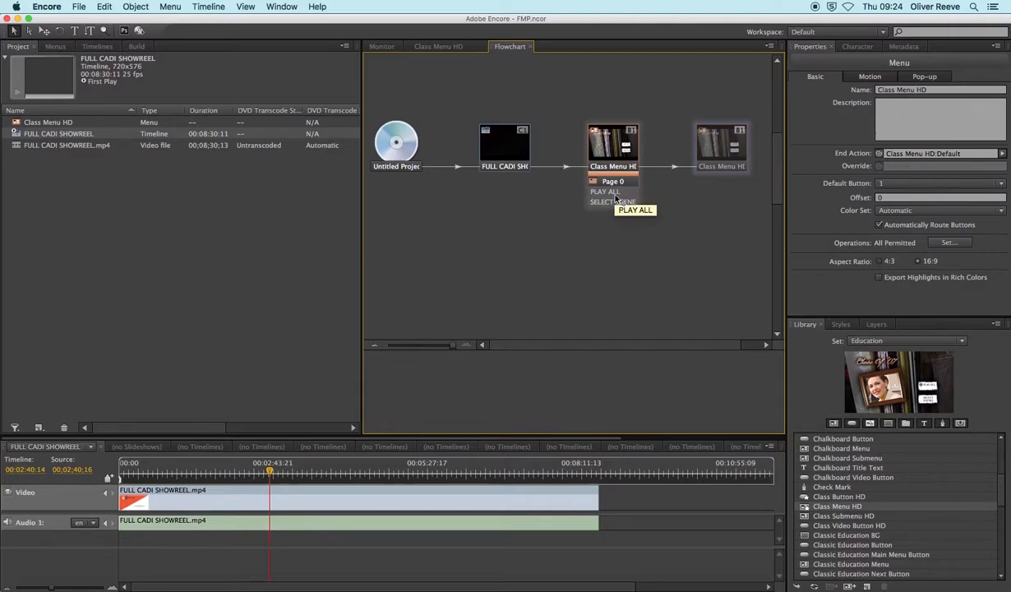
drag(607, 193, 516, 152)
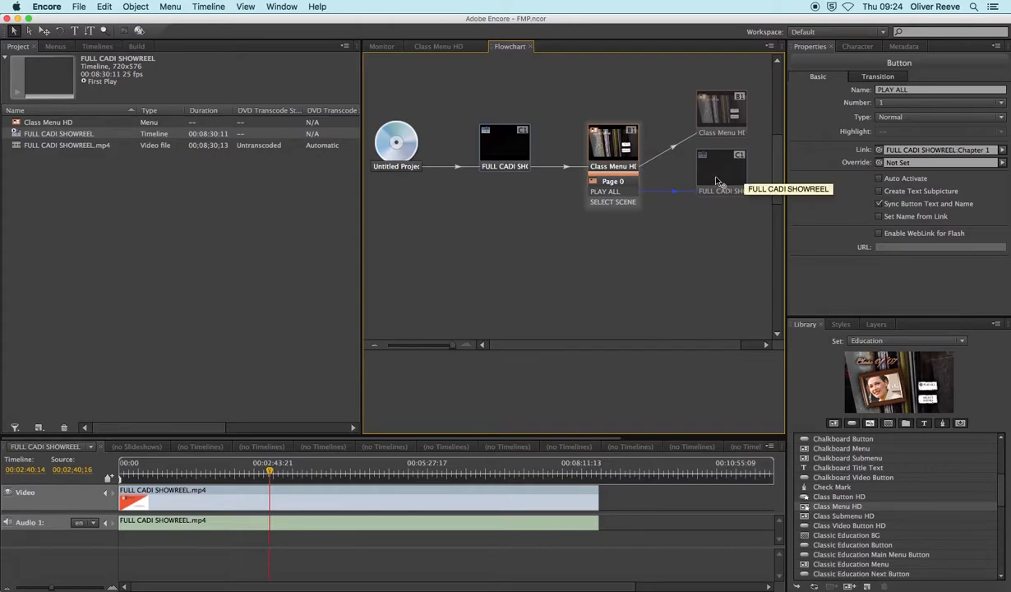
drag(613, 208, 646, 243)
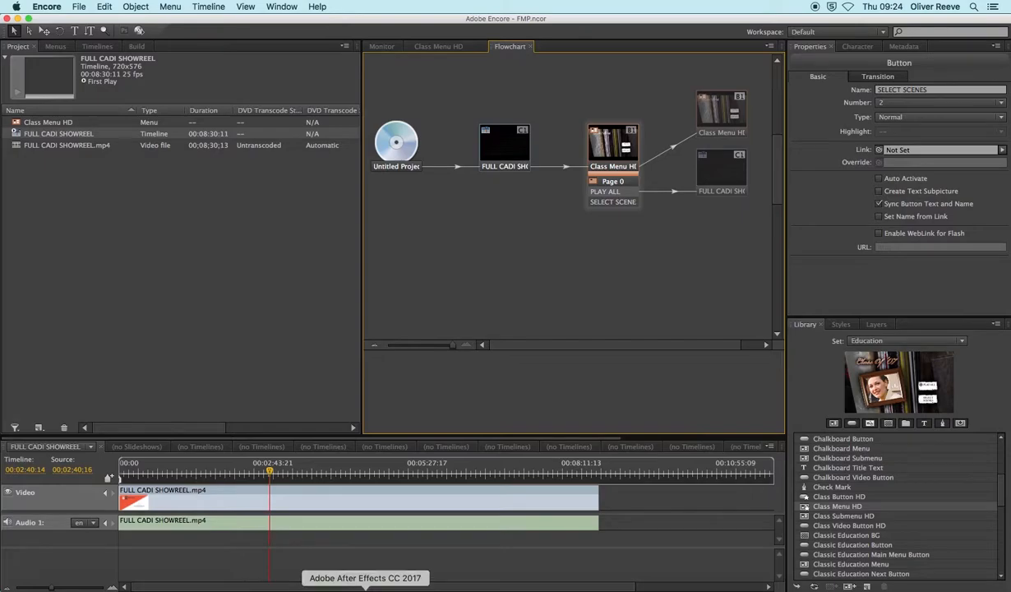
- Switch to Photoshop and delete the (+) SELECT SCENES group holding the Special Features button
click(245, 587)
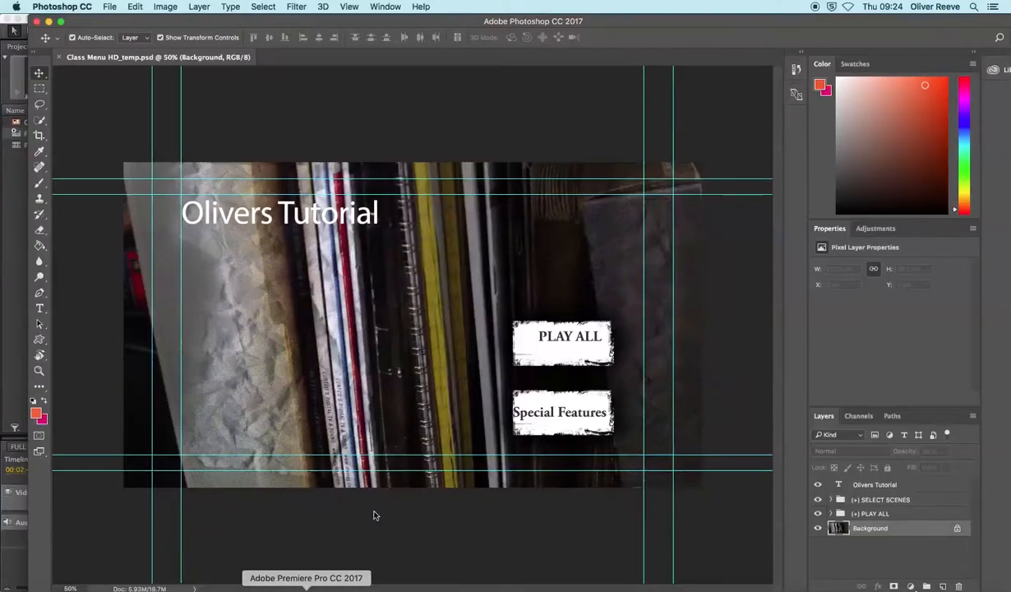
click(878, 500)
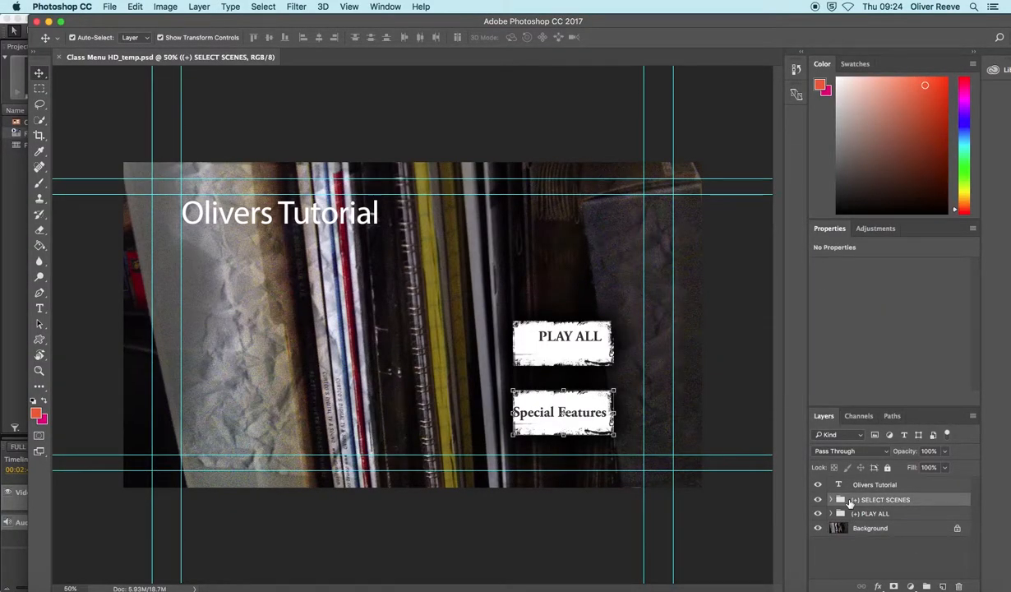
key(Delete)
click(822, 543)
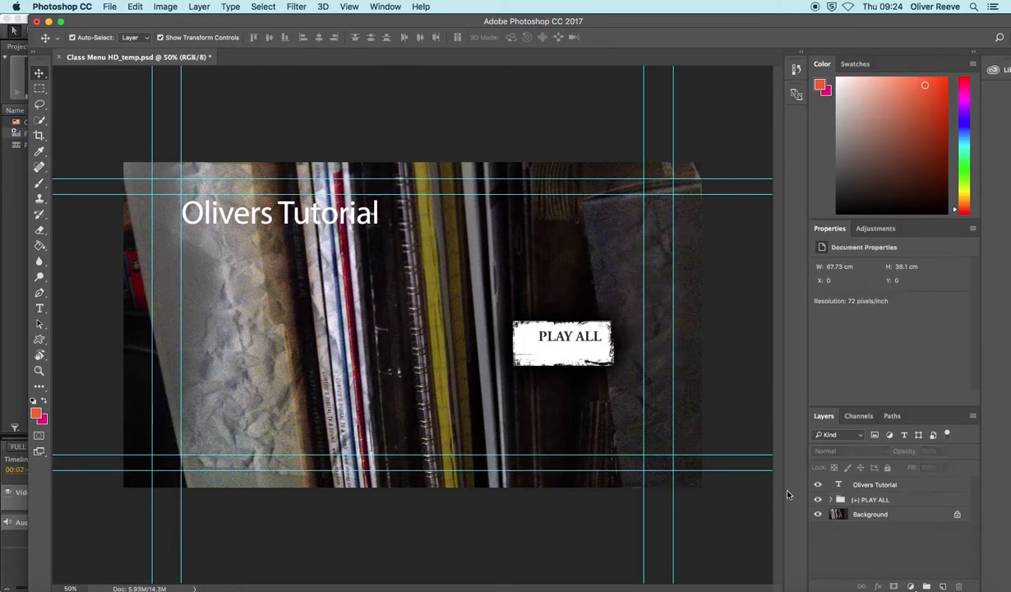
- Save the menu PSD, minimise Photoshop and return to the Encore flowchart
click(109, 7)
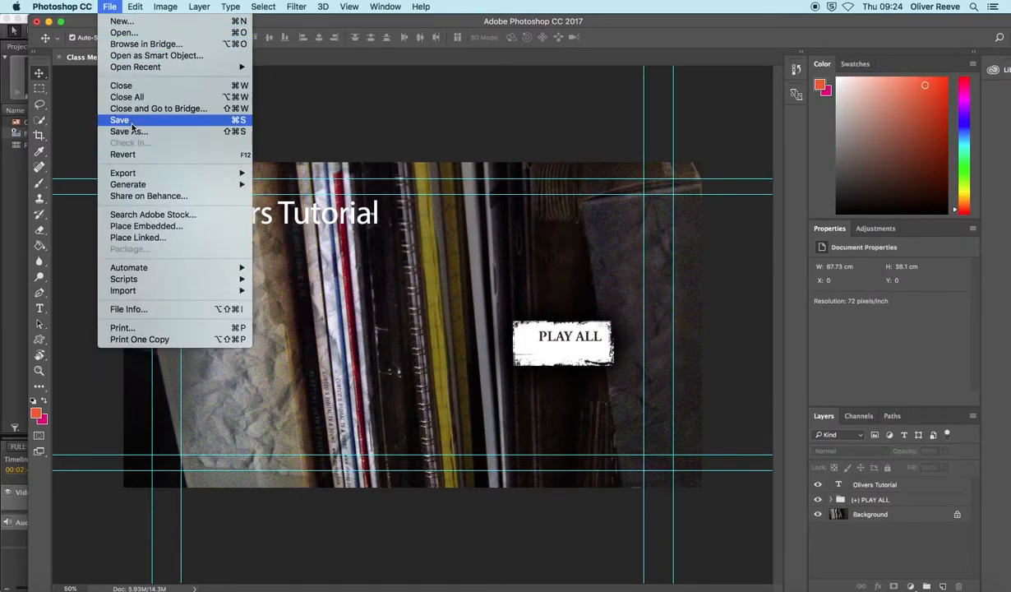
click(122, 120)
click(48, 21)
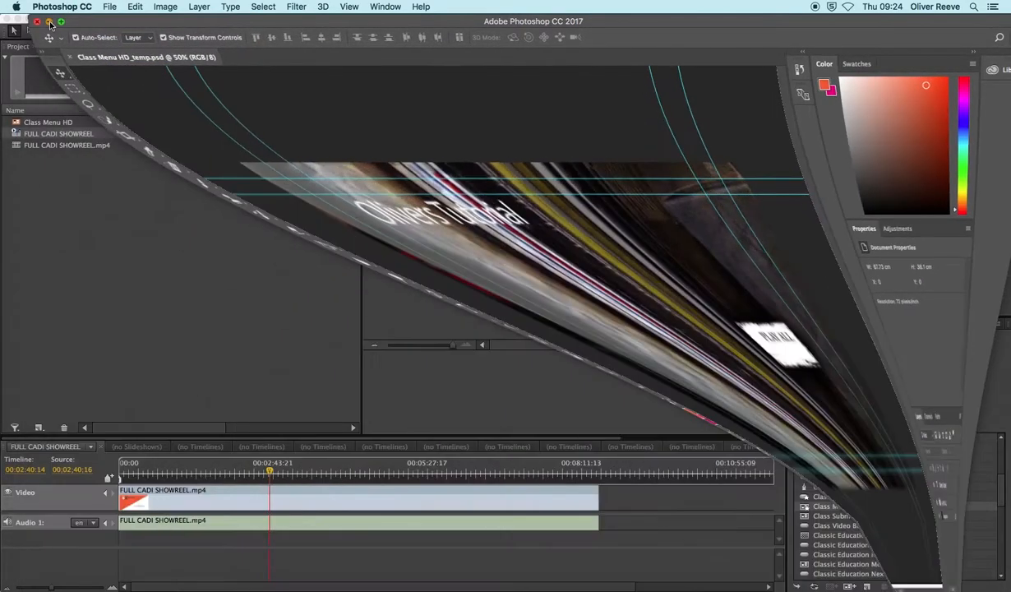
click(622, 218)
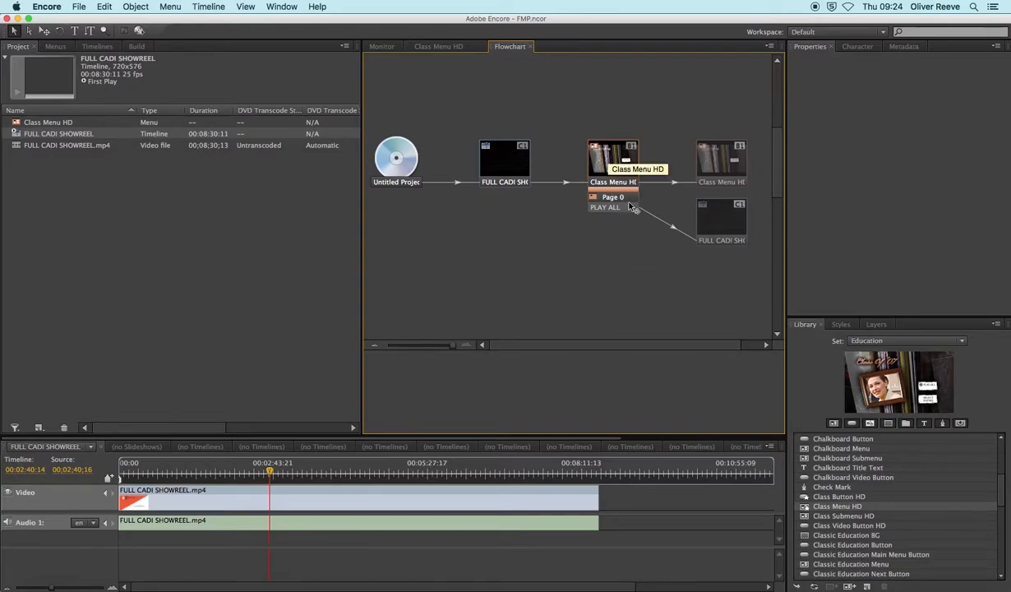
- Try linking Class Menu HD's end action to FULL CADI SHOWREEL, and set it back to Class Menu HD:Default
drag(619, 171, 721, 216)
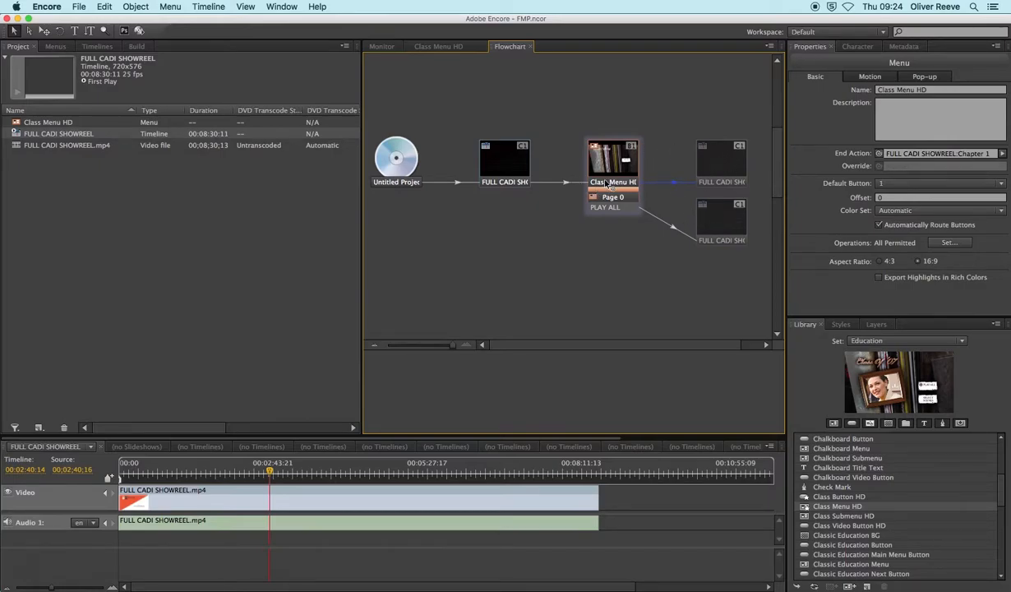
click(613, 206)
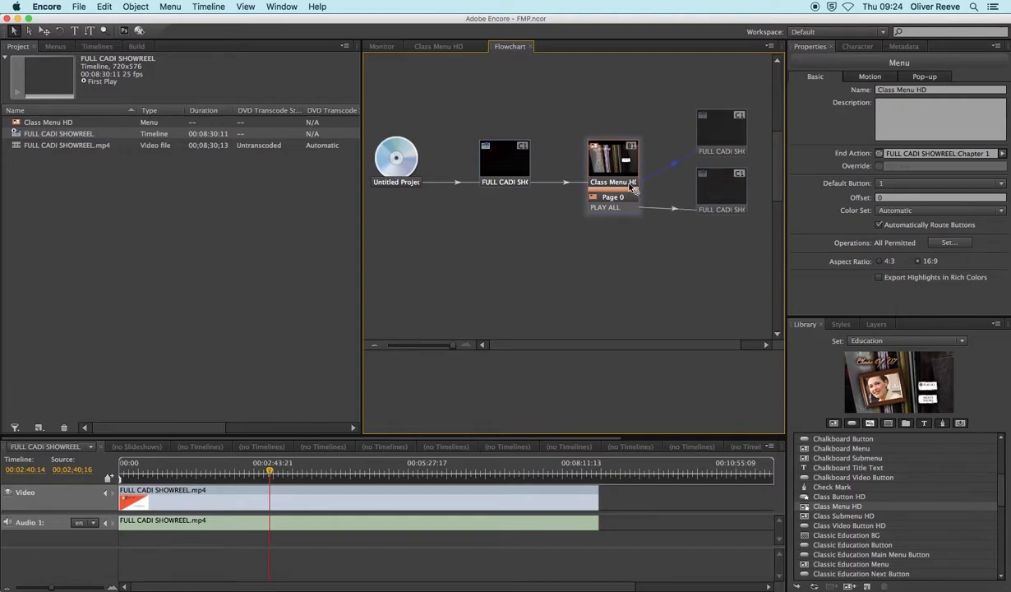
drag(646, 211, 354, 168)
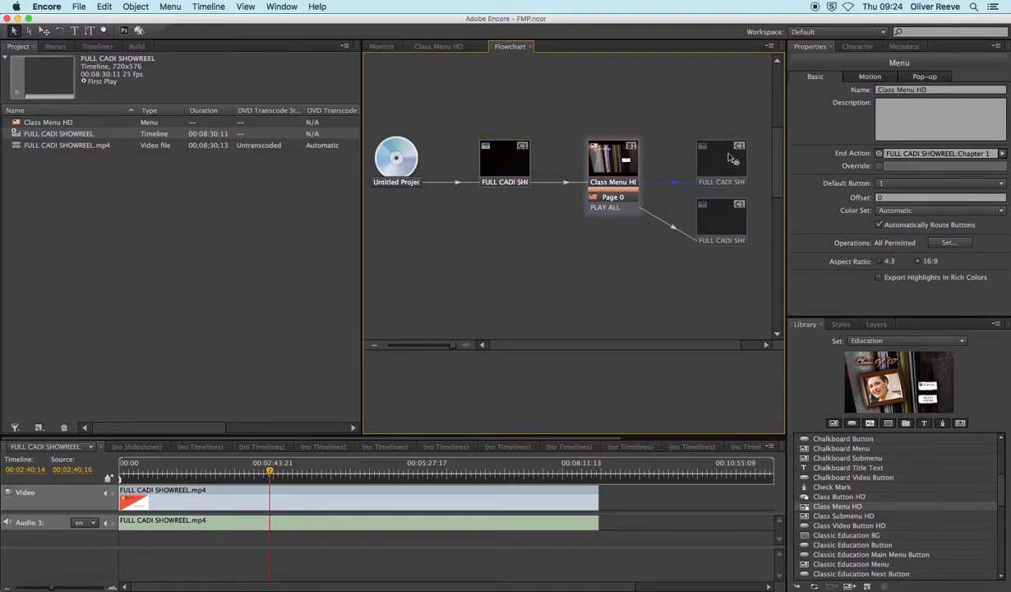
click(703, 149)
click(630, 167)
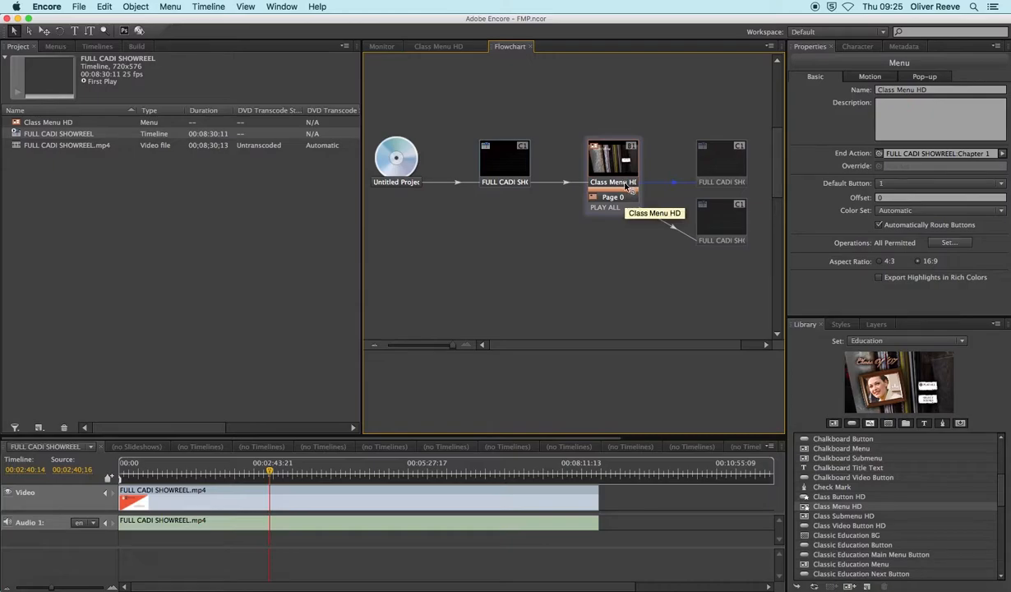
drag(628, 184, 612, 164)
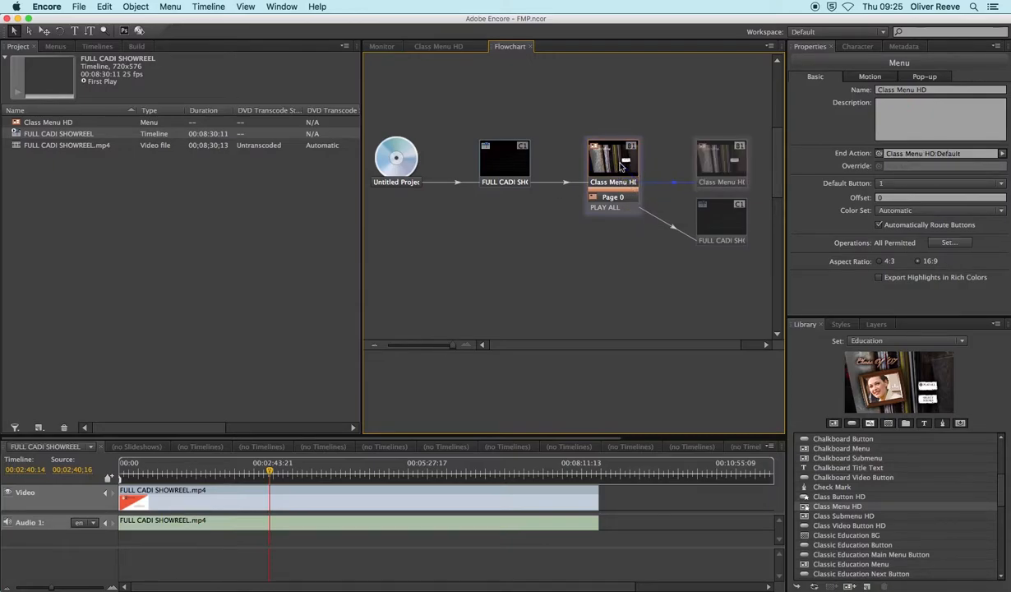
click(612, 276)
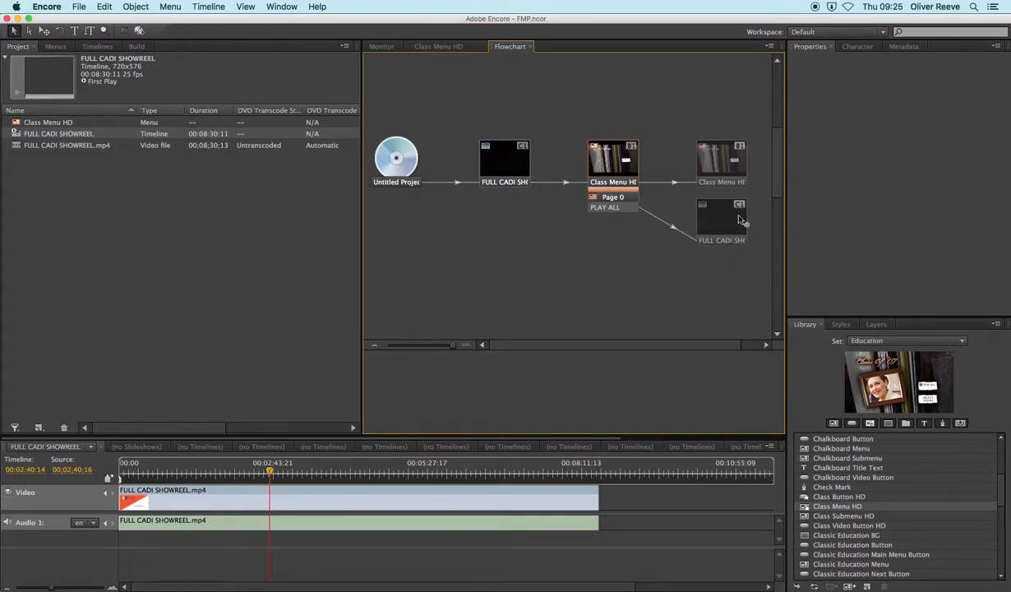
- Examine the properties and links of the showreel timeline, the PLAY ALL button and the disc in the flowchart
click(712, 222)
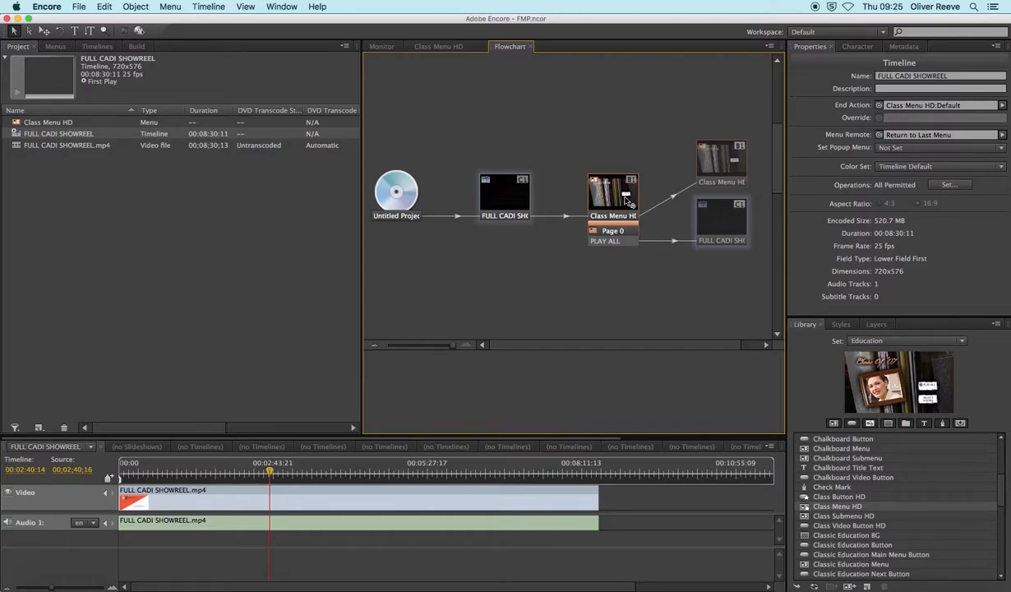
click(712, 289)
click(700, 213)
click(597, 241)
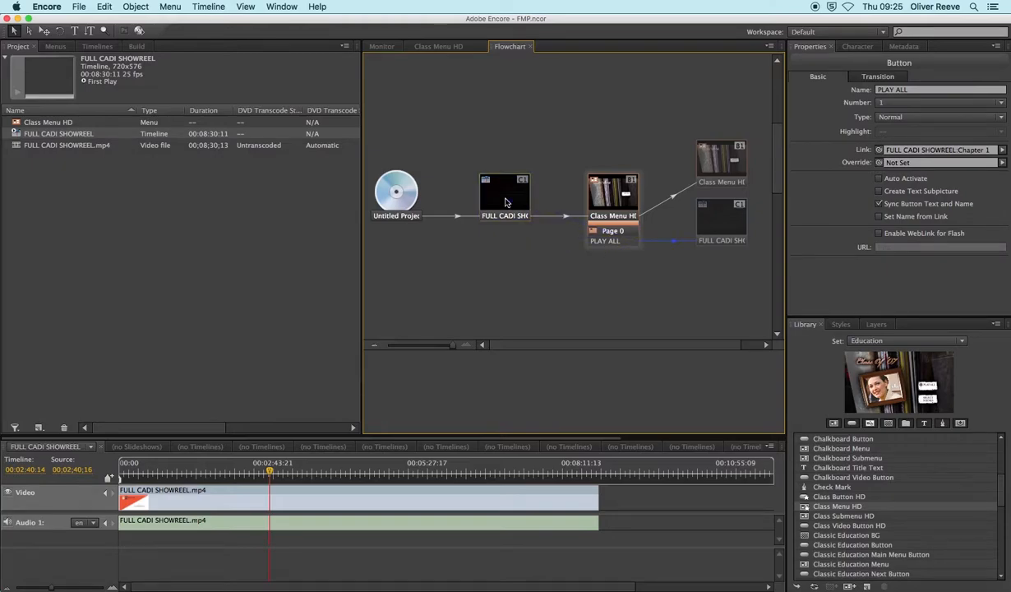
click(703, 224)
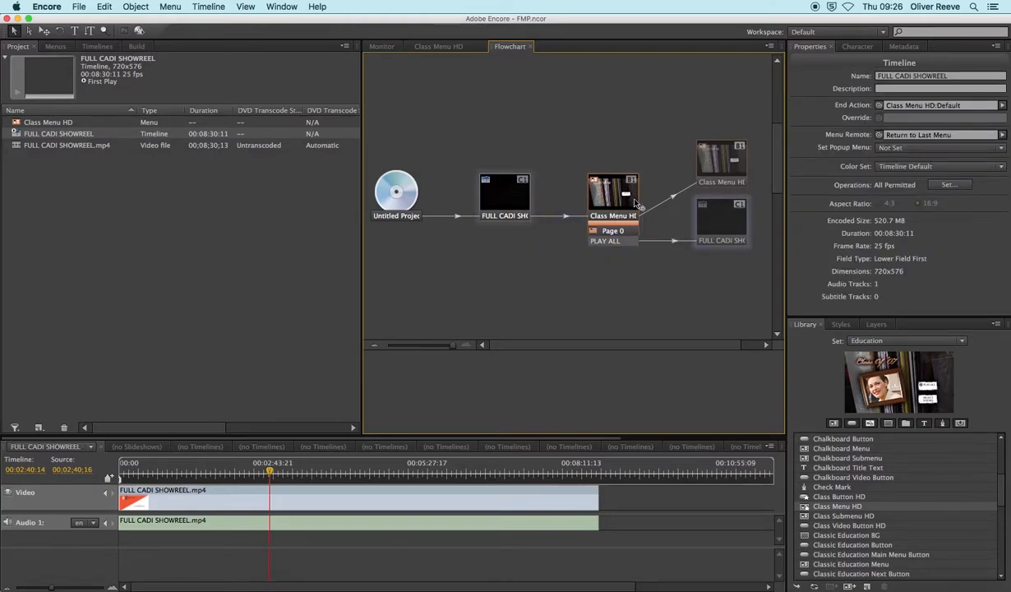
right_click(42, 146)
click(30, 164)
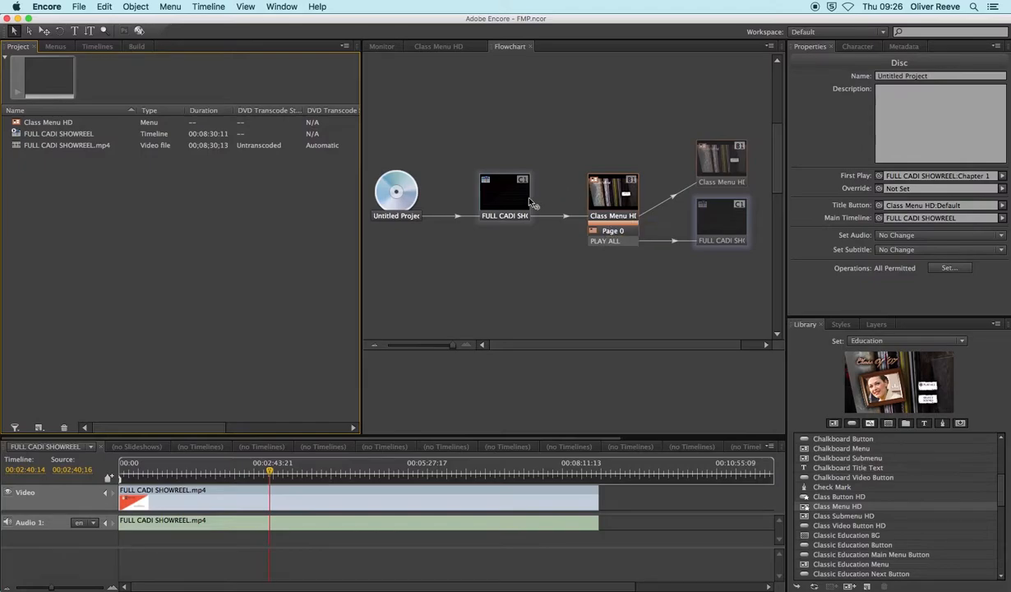
click(612, 240)
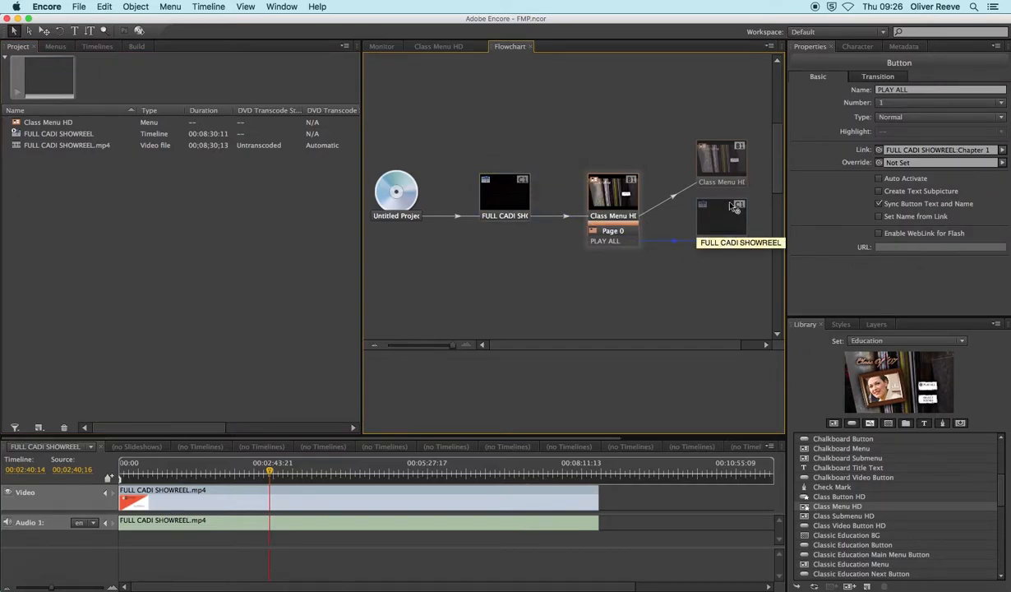
click(706, 204)
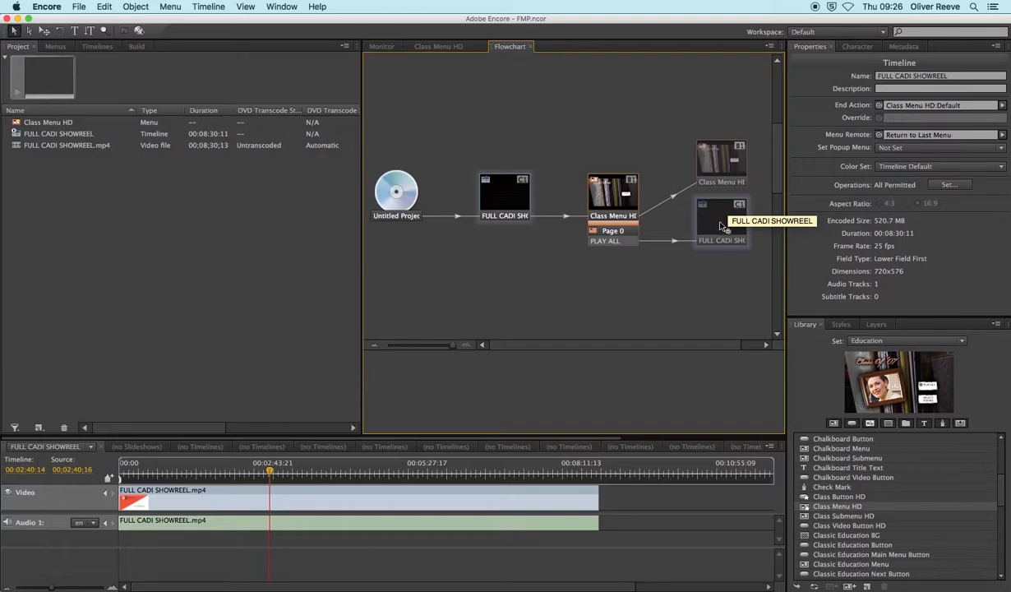
- Create a new timeline from the FULL CADI SHOWREEL.mp4 asset
click(49, 135)
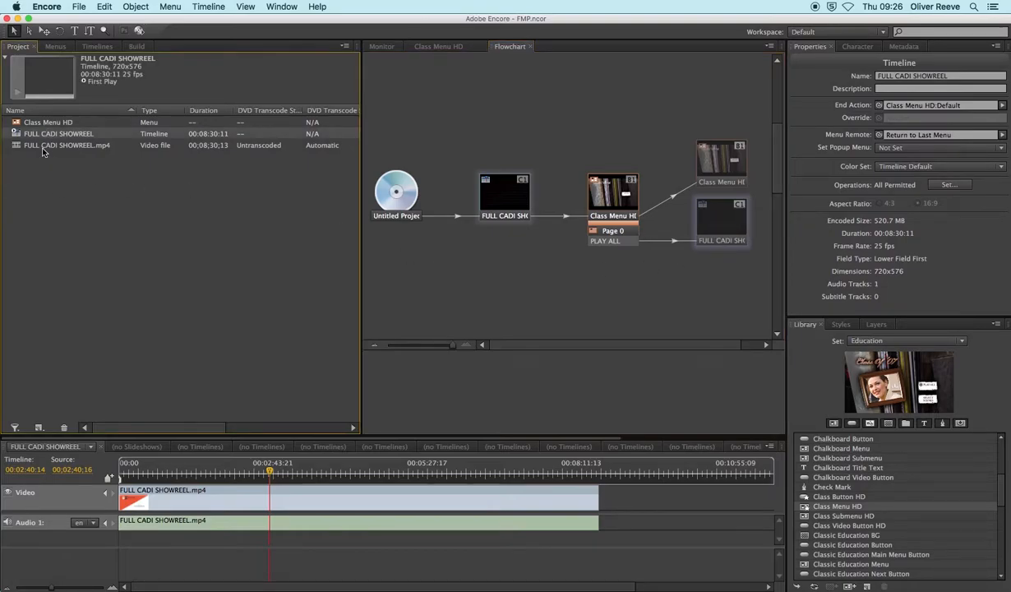
click(35, 148)
right_click(41, 149)
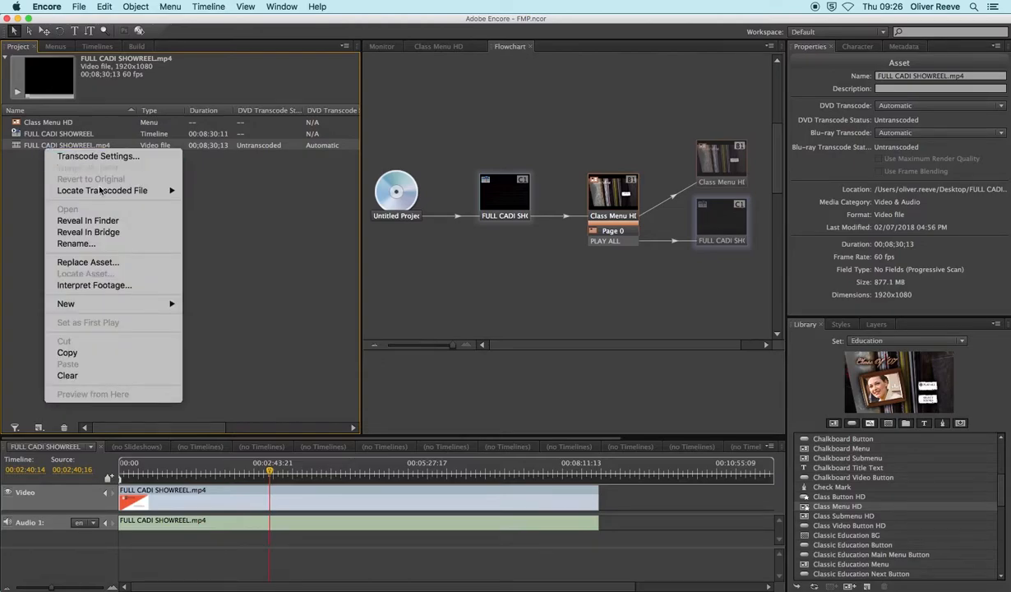
mouse_move(126, 305)
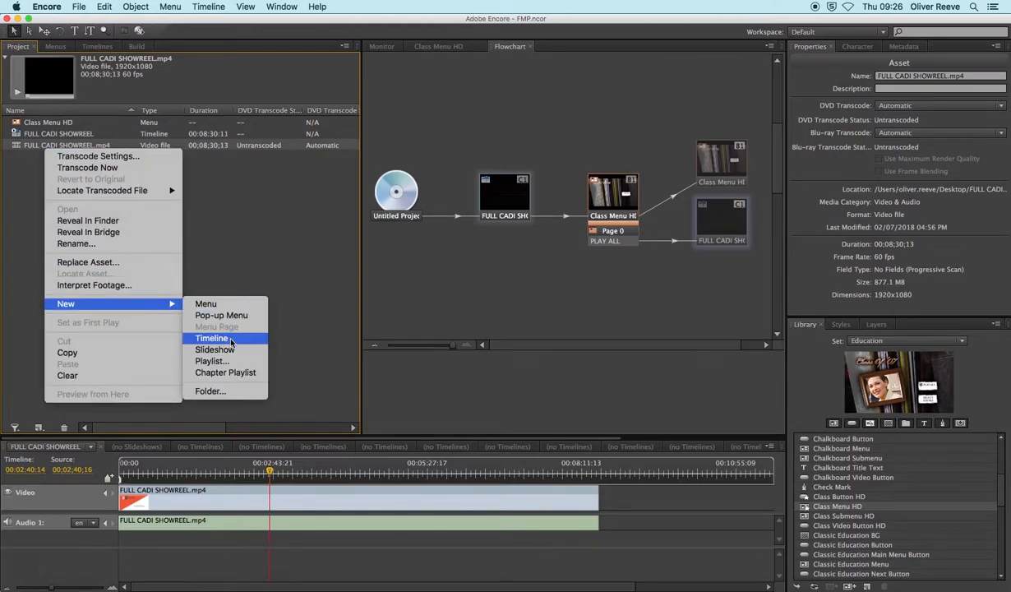
click(214, 338)
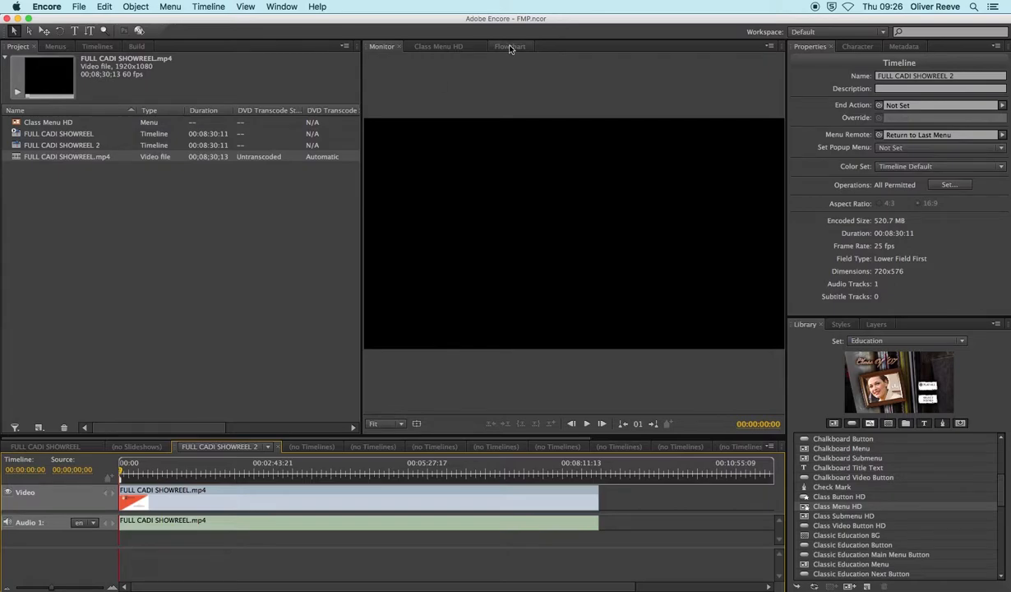
- In the flowchart, link the PLAY ALL button to FULL CADI SHOWREEL 2 and set that timeline's end action to Class Menu HD:Default
click(510, 46)
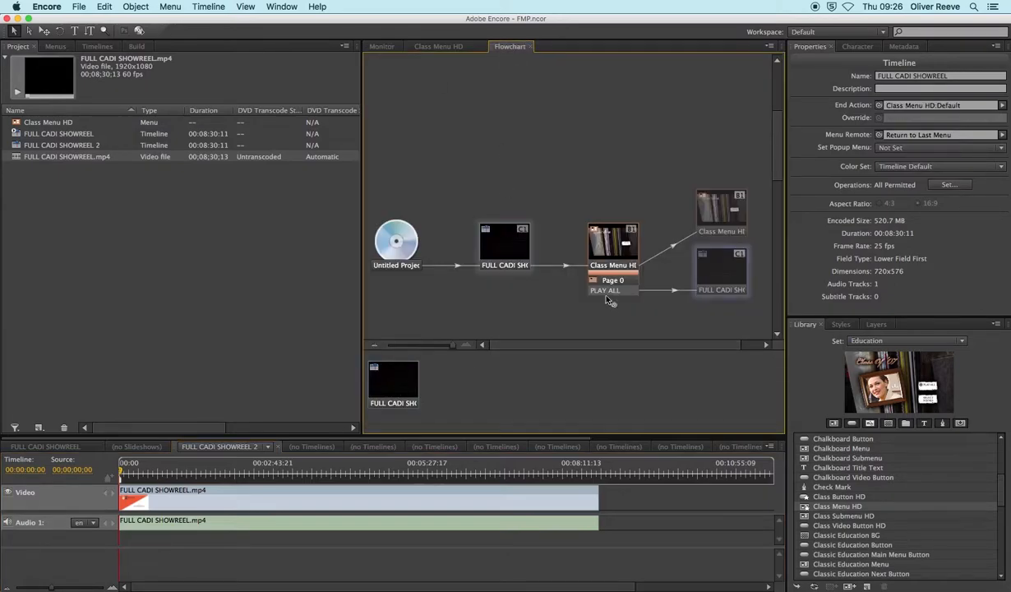
drag(592, 287, 393, 385)
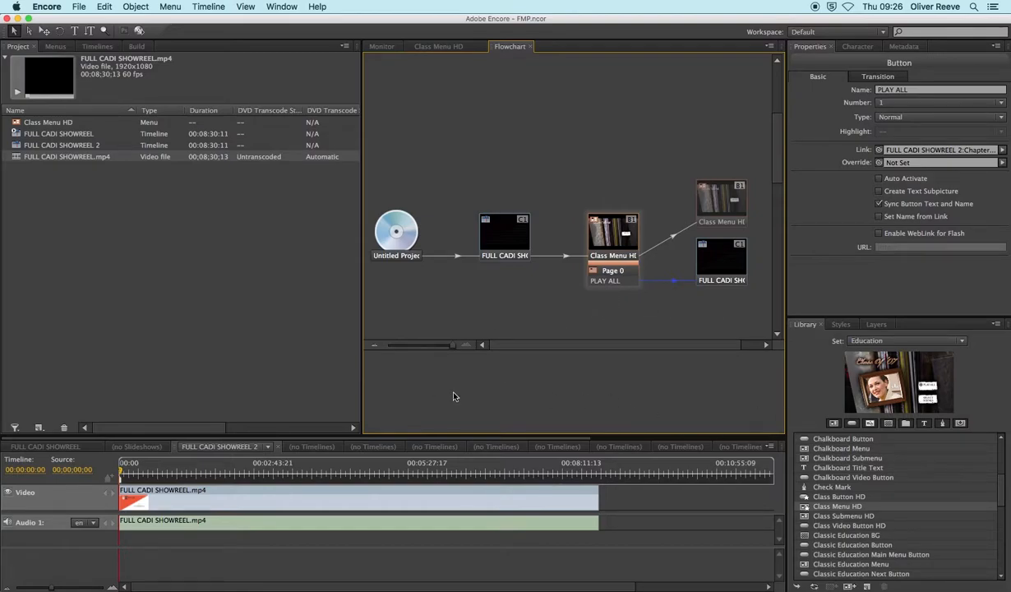
drag(719, 266, 719, 266)
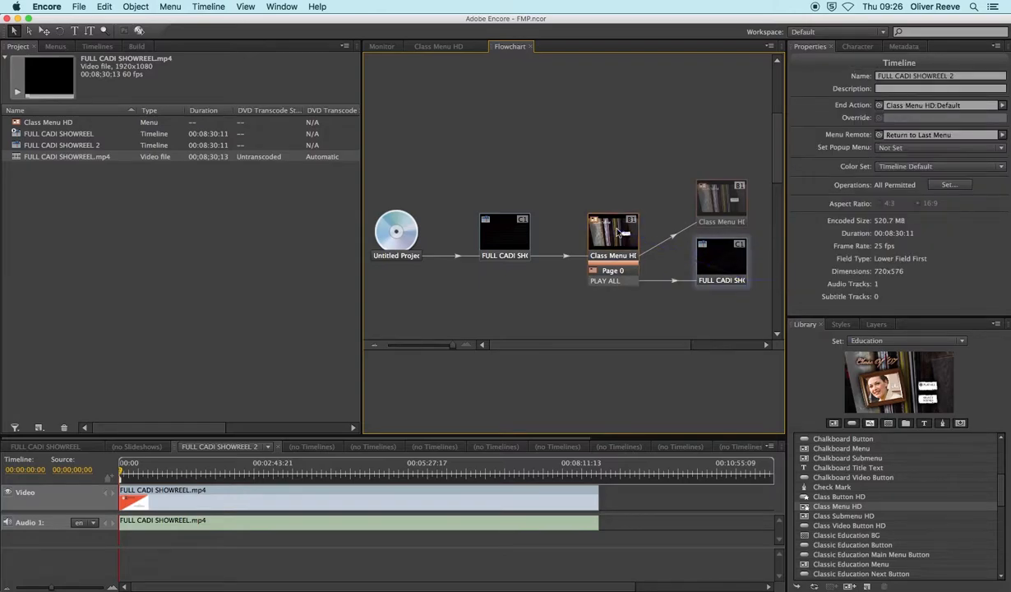
drag(590, 347, 714, 293)
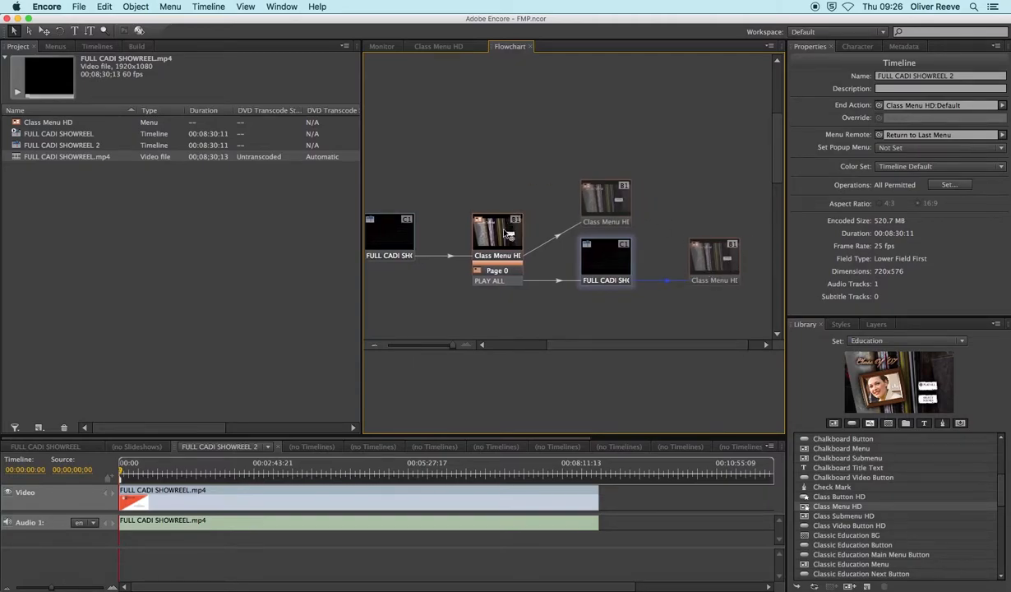
drag(599, 344, 426, 350)
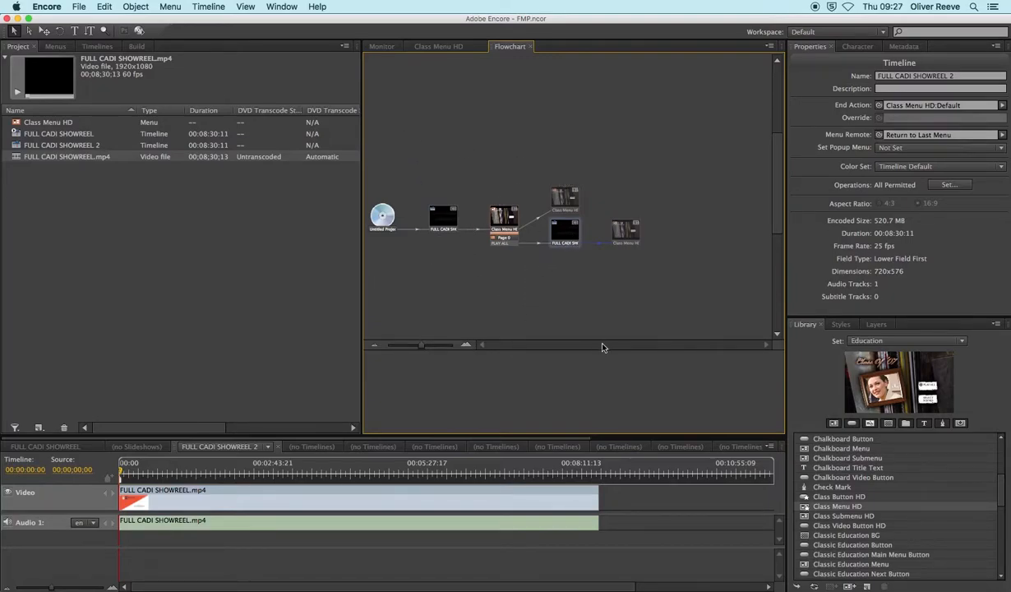
- Configure the build with DVD format, DVD Disc output and Current Project as the source
click(136, 47)
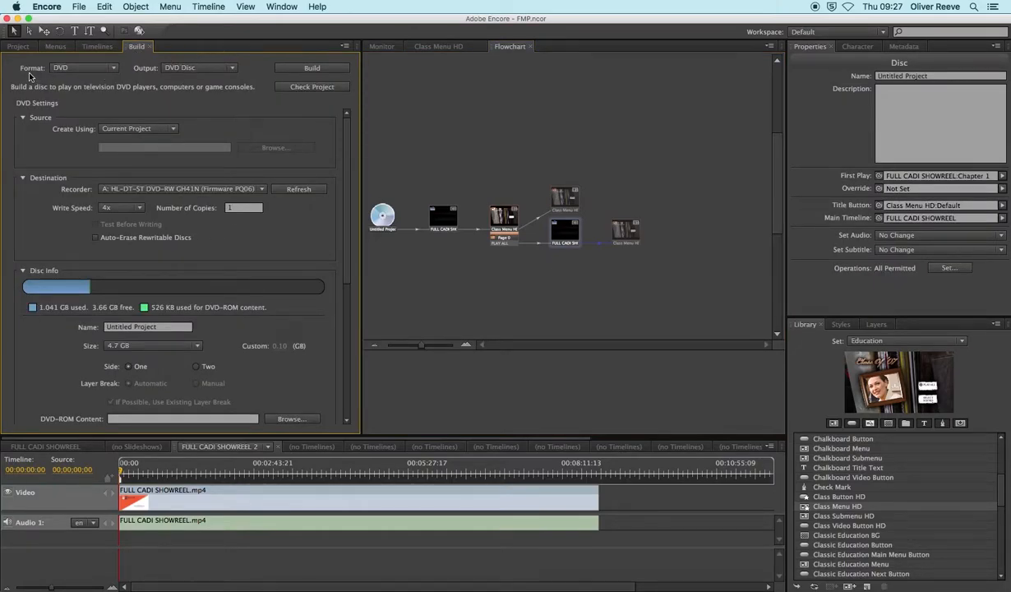
click(70, 70)
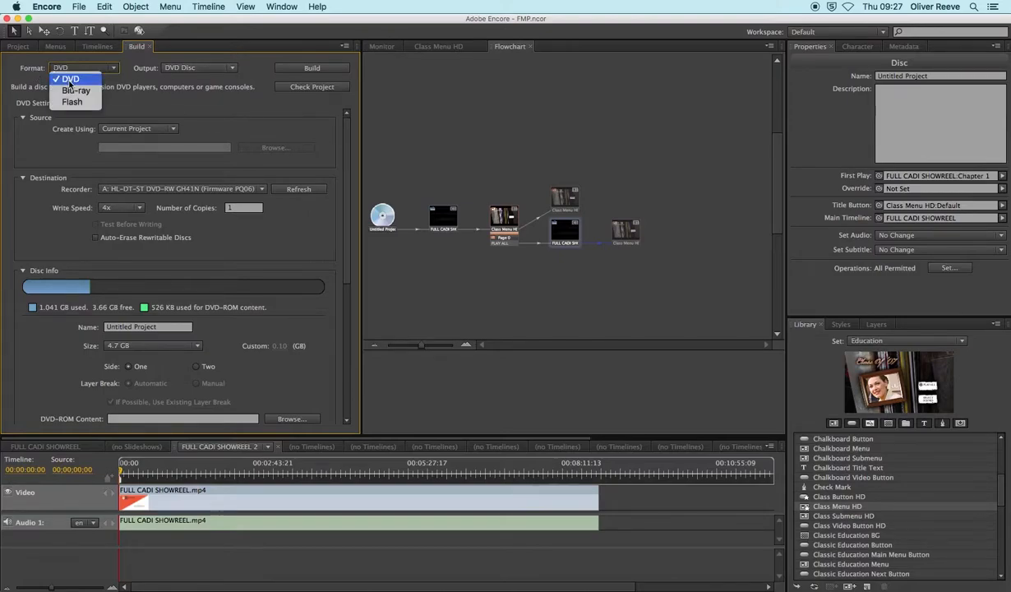
click(65, 76)
click(185, 71)
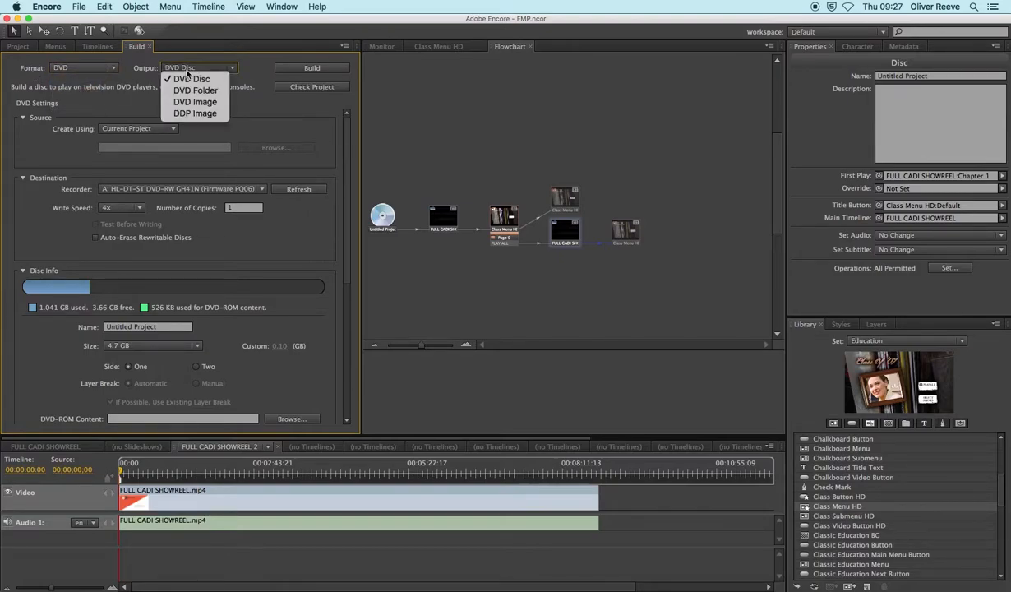
click(212, 83)
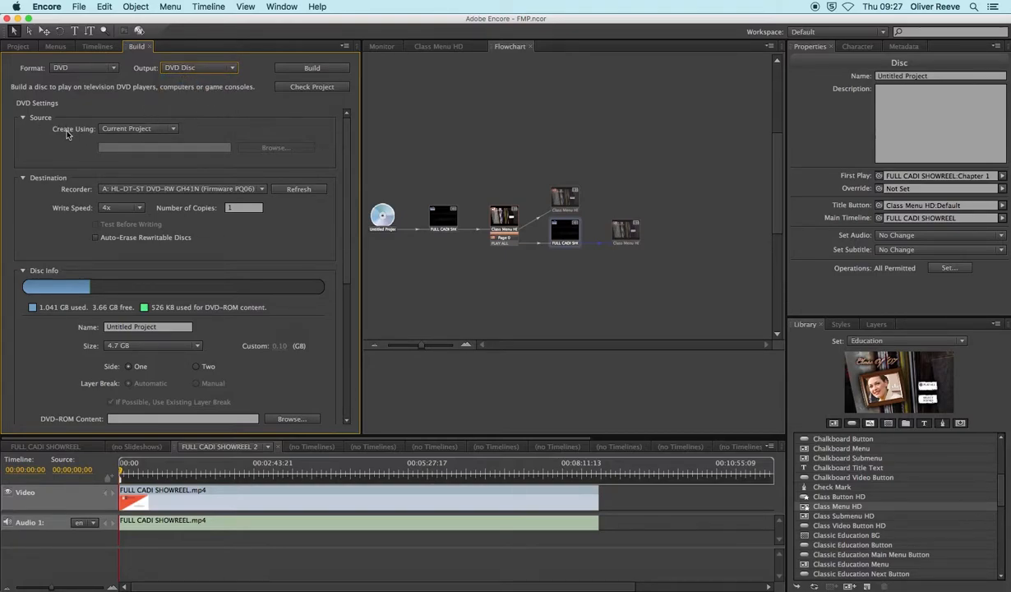
click(128, 132)
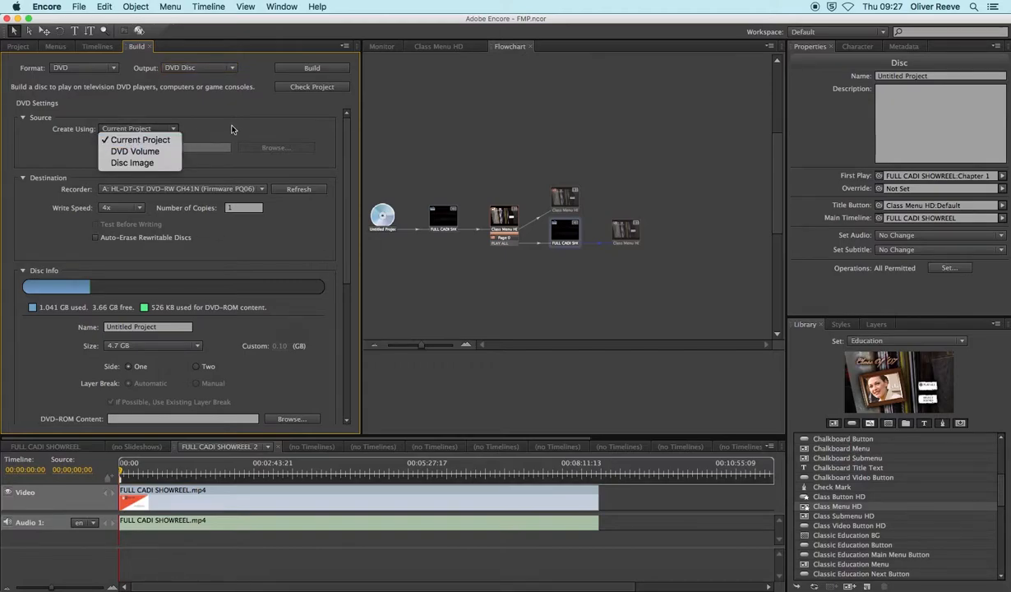
click(152, 142)
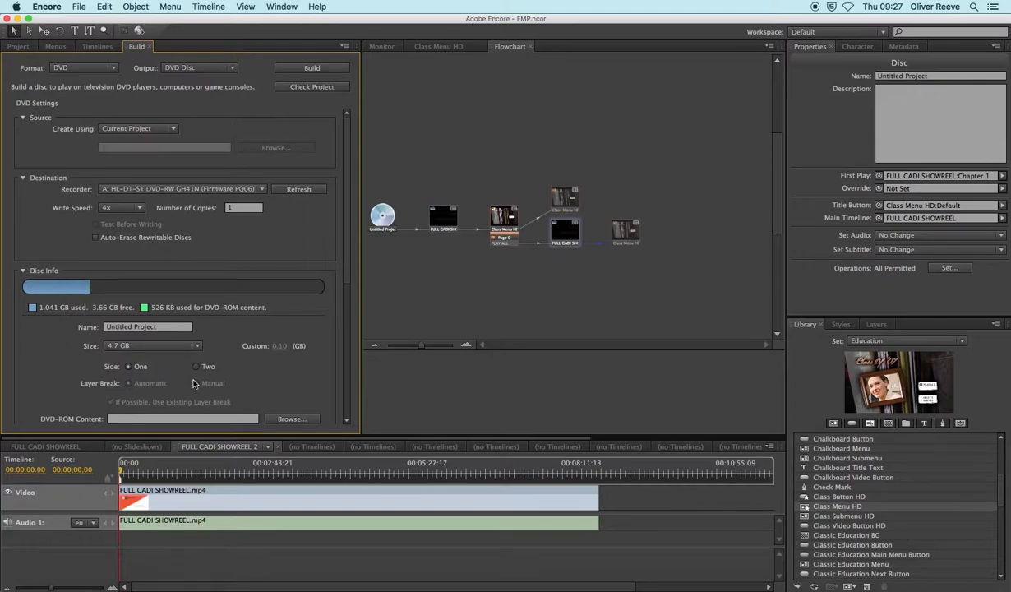
- Run the project check with all check categories enabled, and close the check window
click(299, 87)
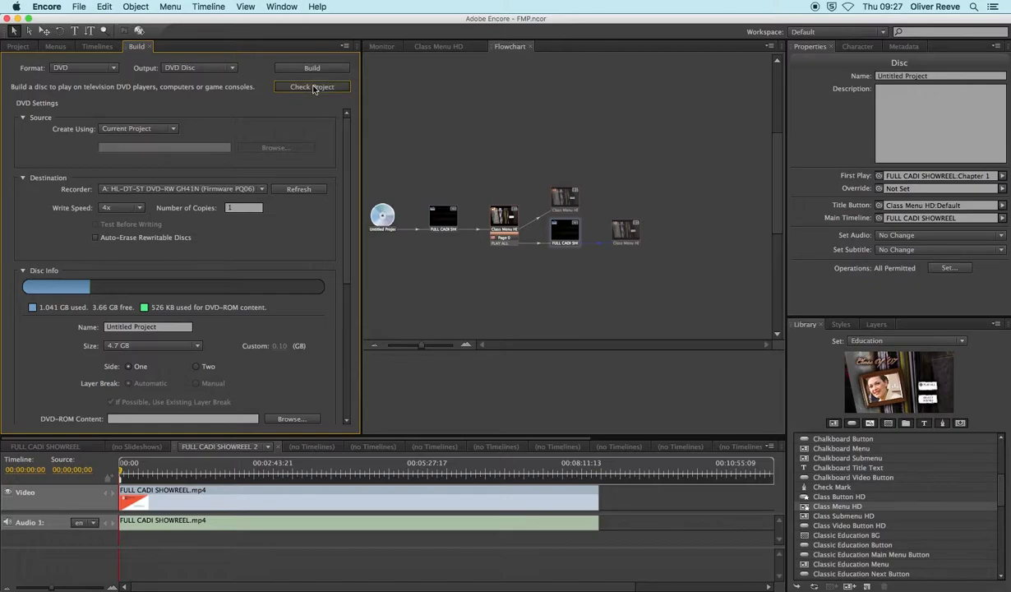
click(395, 91)
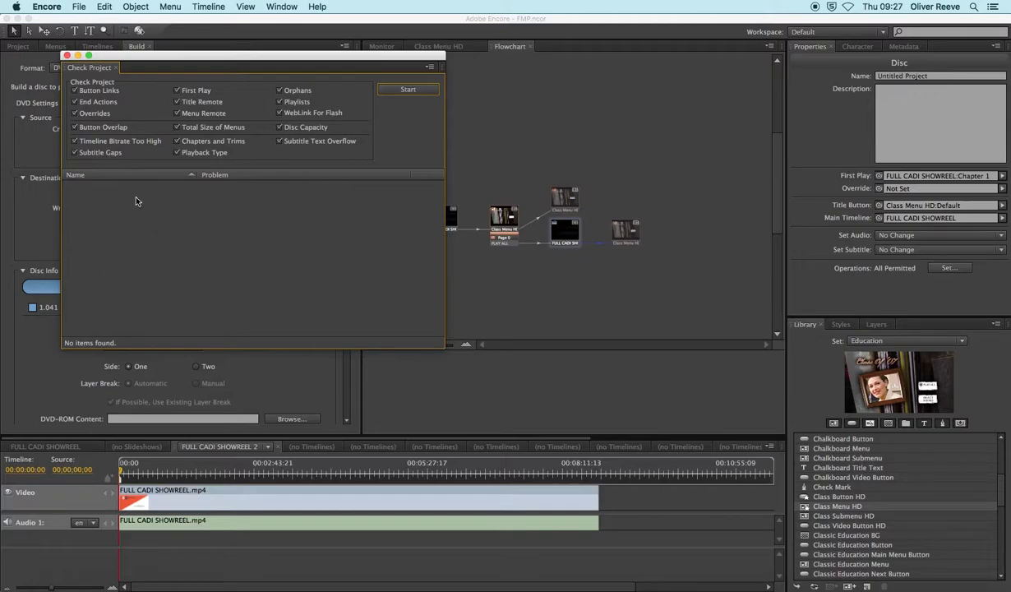
click(67, 55)
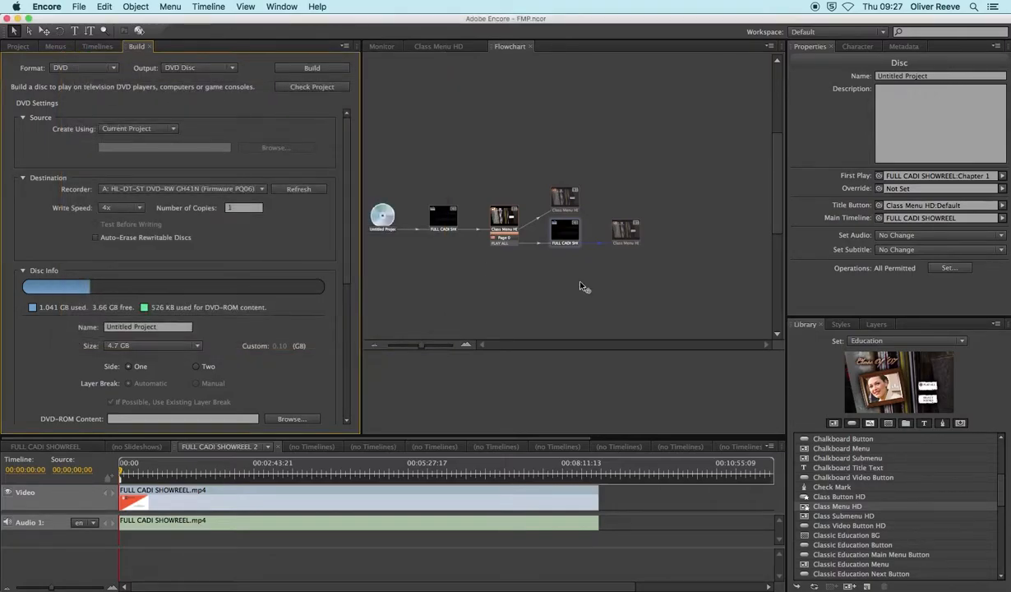
- Review the disc info and region codes, and choose Unlimited copies are allowed for the CGMS copy protection
scroll(331, 239, down, 5)
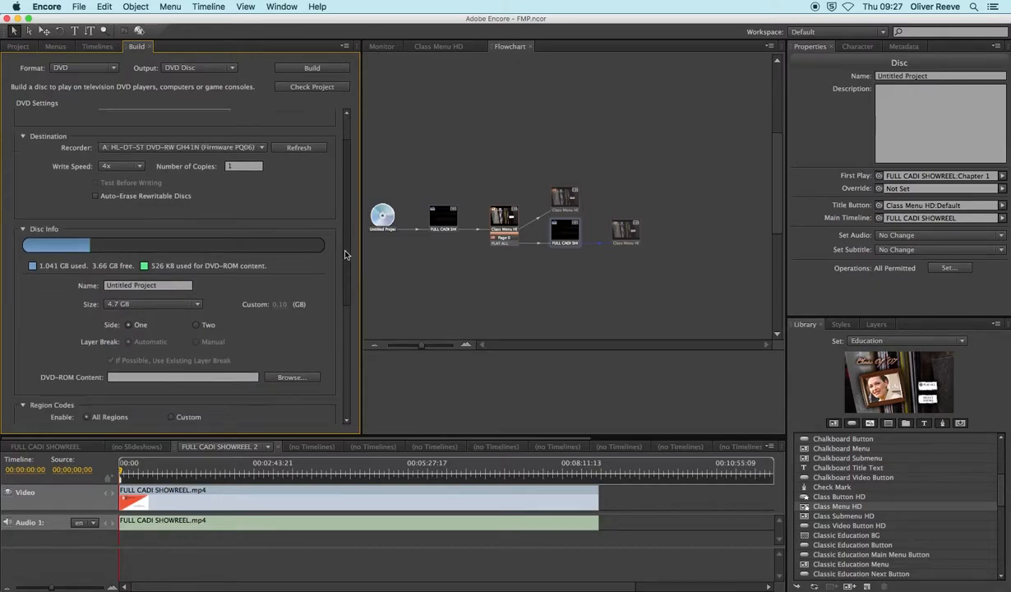
scroll(347, 282, down, 6)
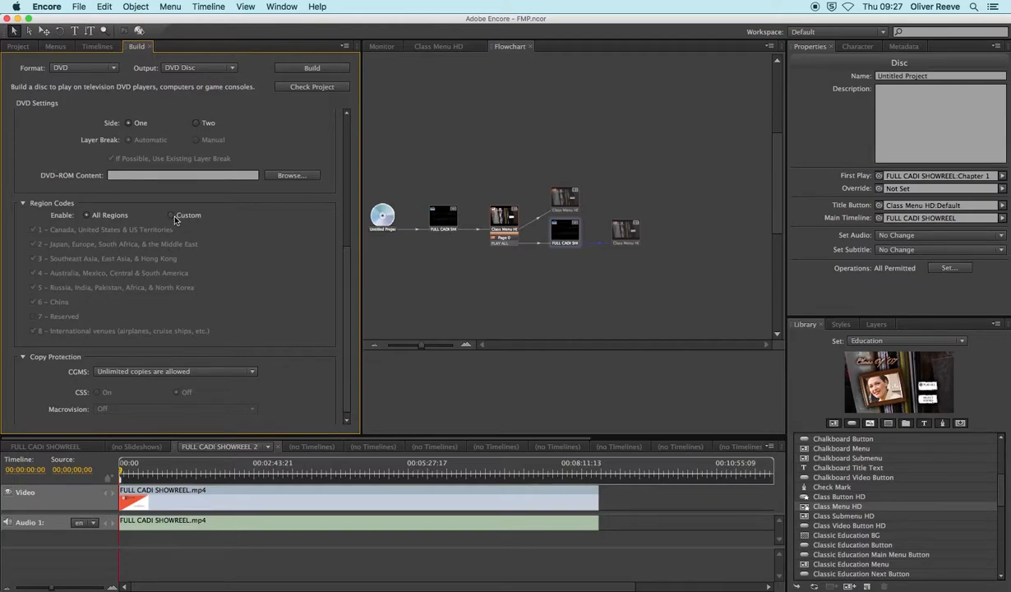
scroll(334, 279, down, 1)
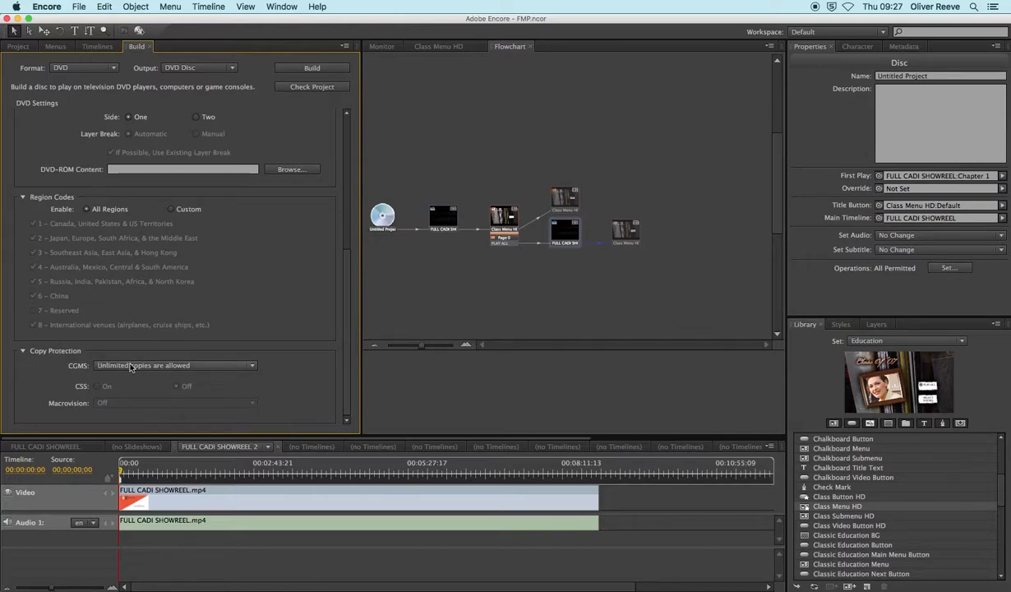
click(198, 365)
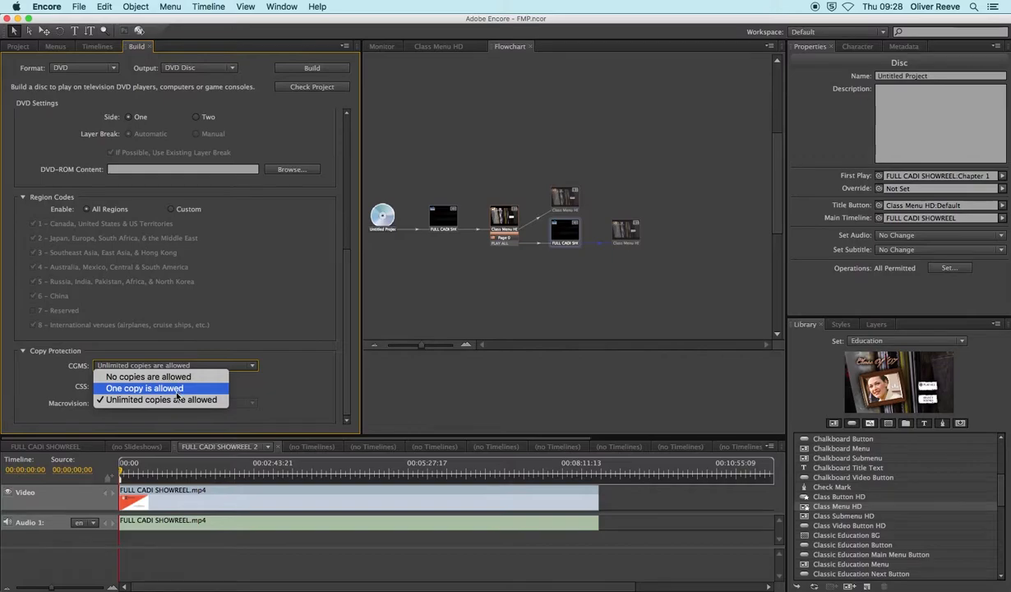
click(136, 400)
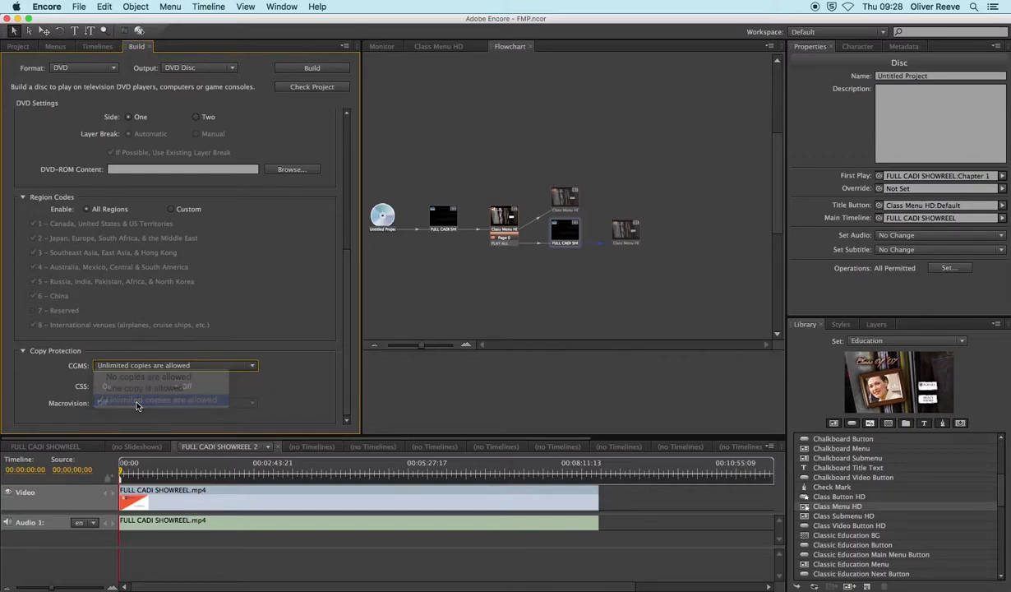
- Try setting the number of disc copies to 2, and set it back to 1
scroll(345, 280, up, 10)
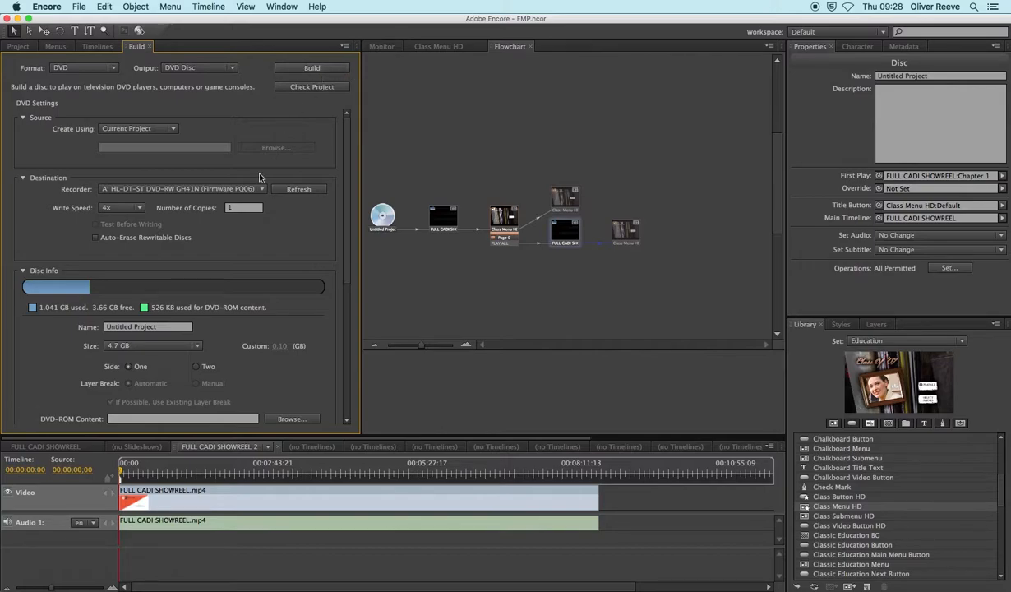
click(232, 208)
text(2)
key(Return)
click(228, 208)
text(1)
key(Return)
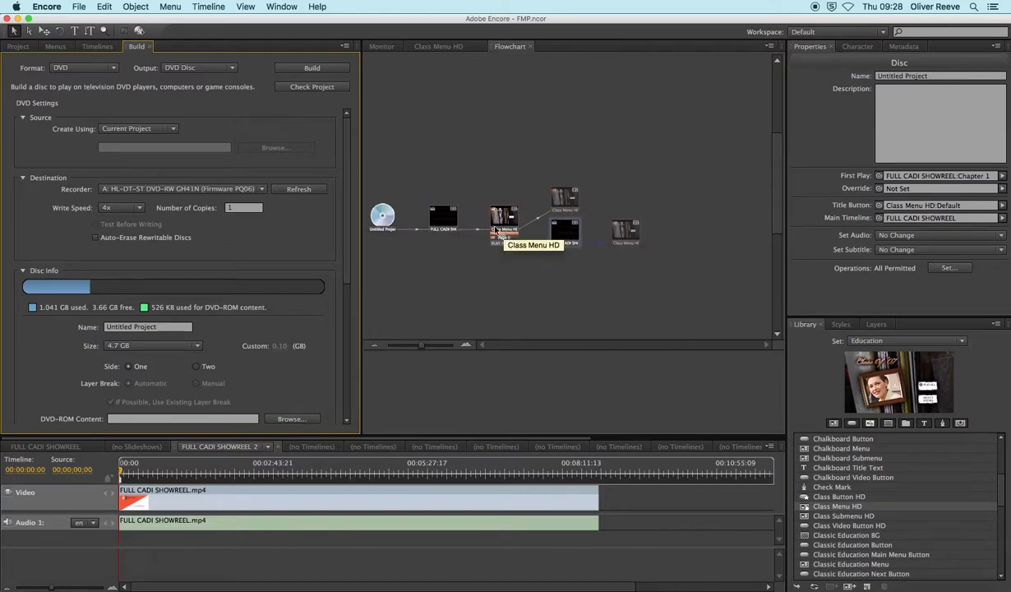
- Examine the flowchart and the PLAY ALL button's properties in Class Menu HD, and close the menu view
click(381, 47)
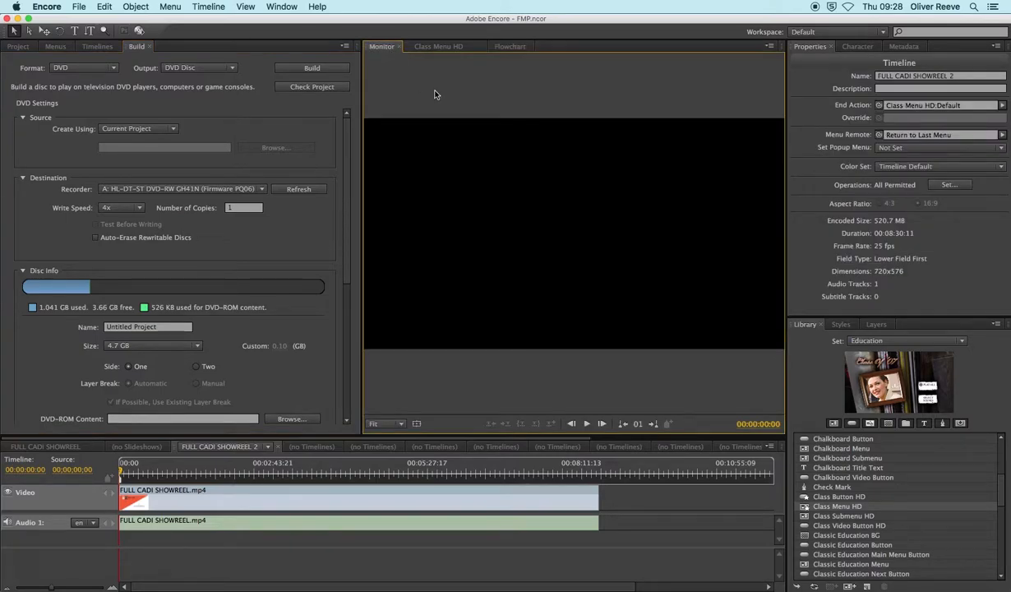
click(453, 49)
click(493, 47)
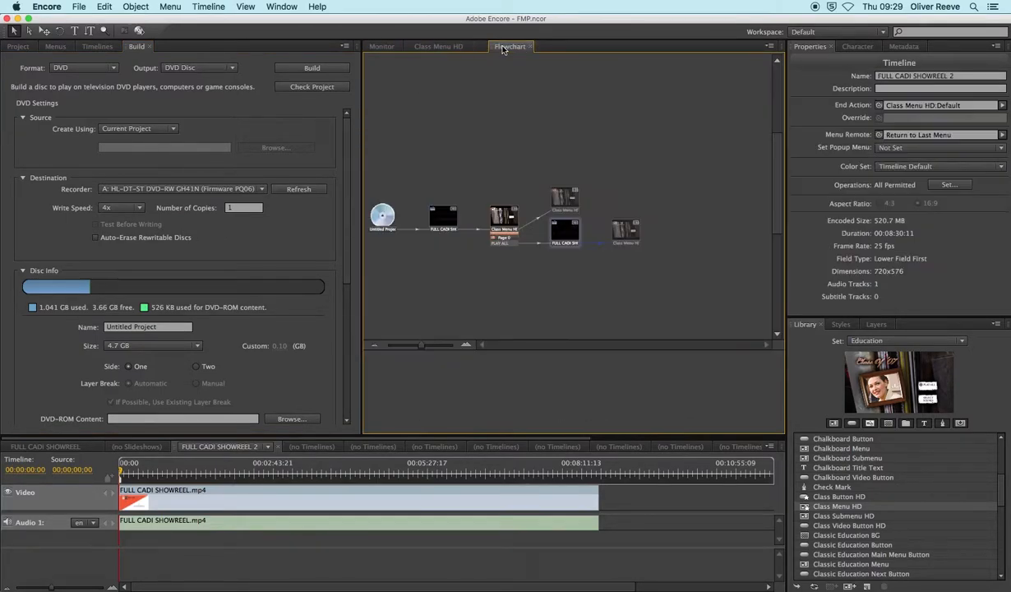
click(447, 47)
click(669, 247)
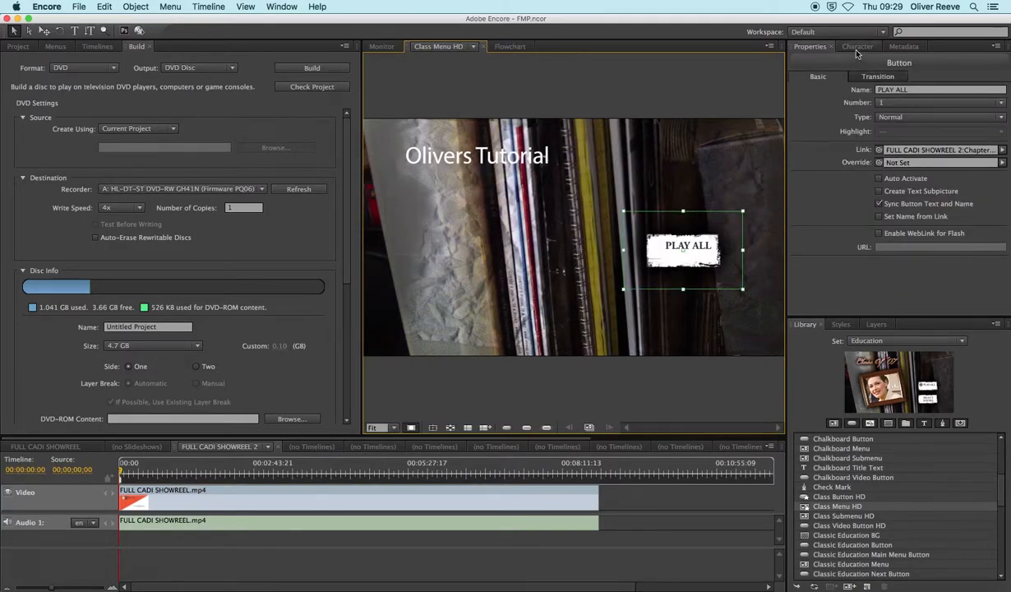
click(482, 48)
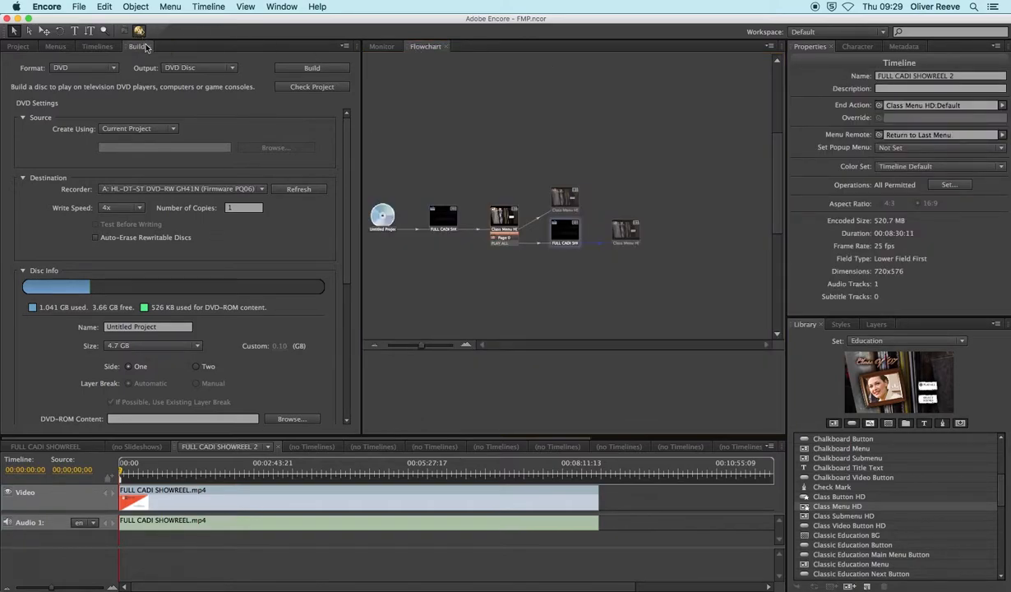
- Preview the project by skipping the first showreel, playing PLAY ALL from the menu and skipping its video, and exit at the current point
click(140, 32)
click(625, 481)
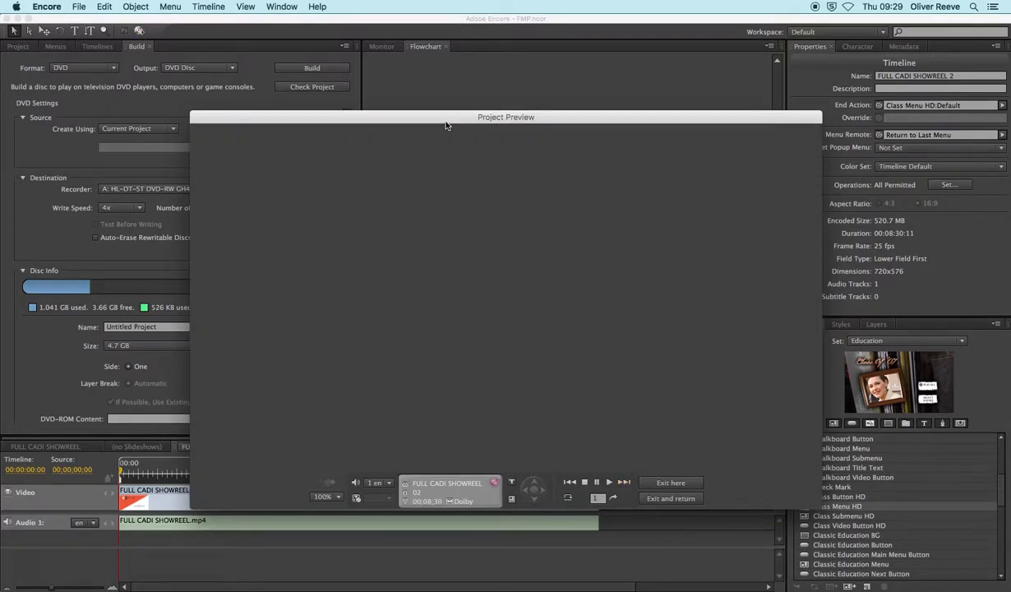
drag(446, 124, 516, 125)
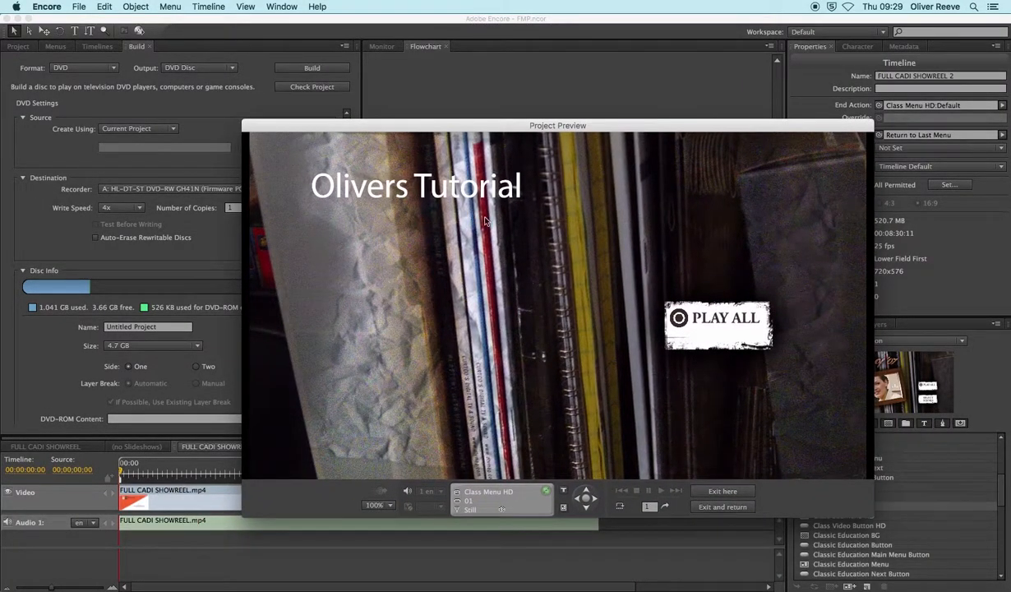
click(712, 320)
click(677, 493)
click(717, 490)
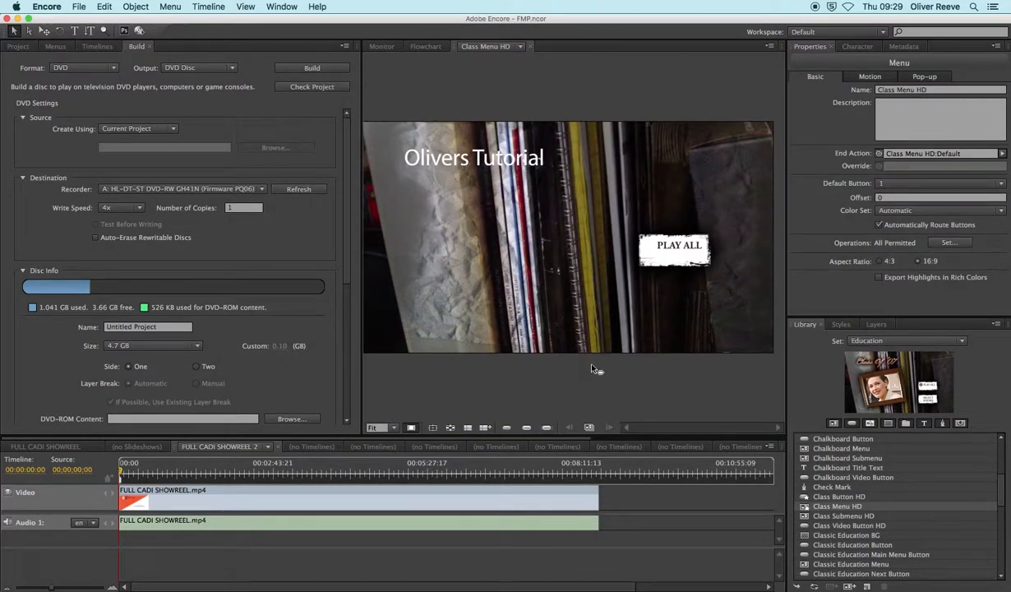